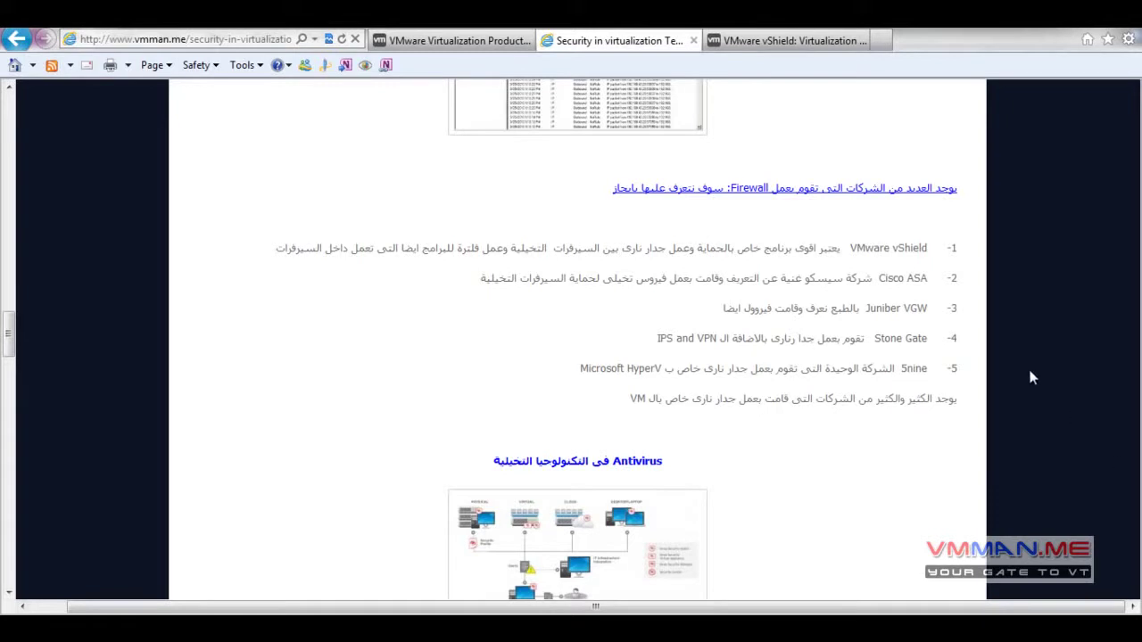
Step: Review the list of virtualization firewall vendors on the web page, highlighting Cisco ASA and Juniber VGW
left_click_drag(931, 278, 869, 288)
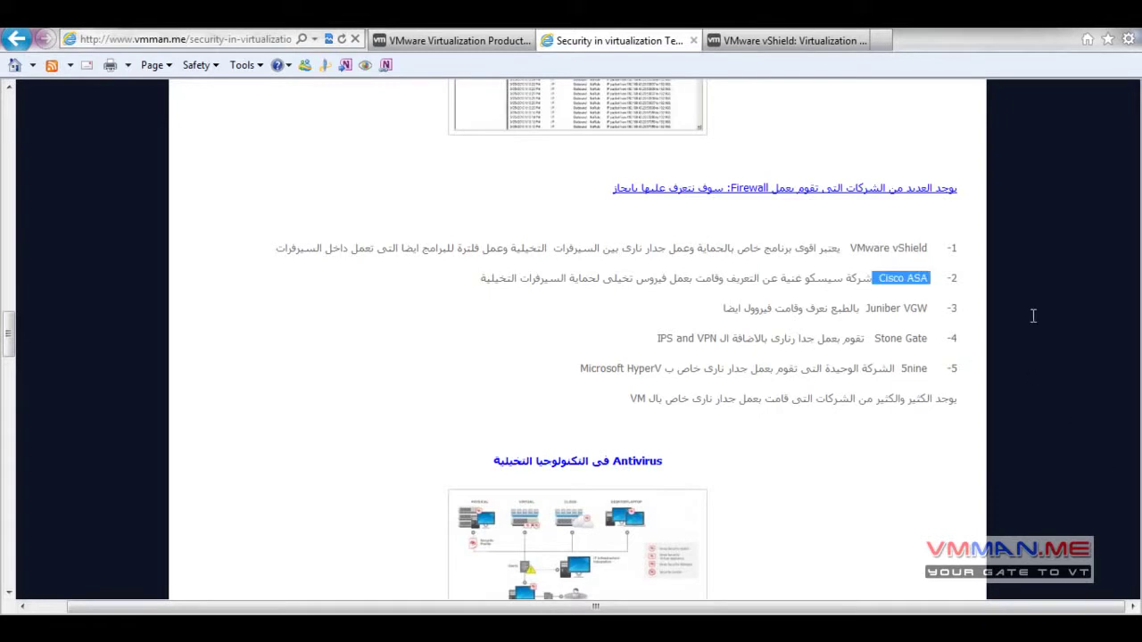
triple_click(921, 315)
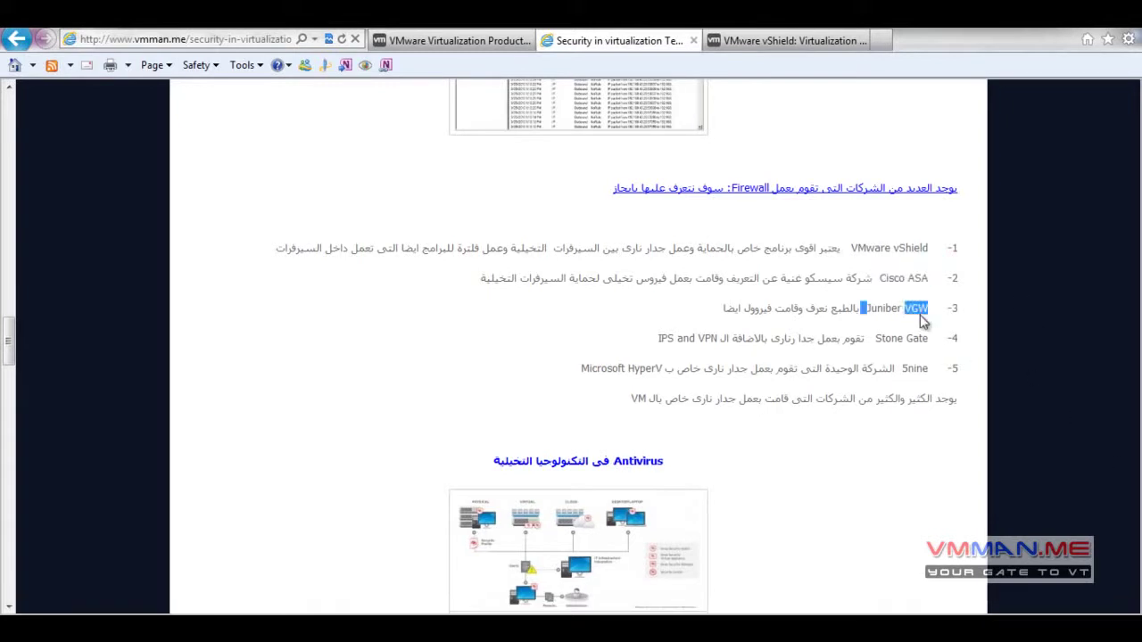
left_click(865, 286)
left_click_drag(875, 283, 930, 281)
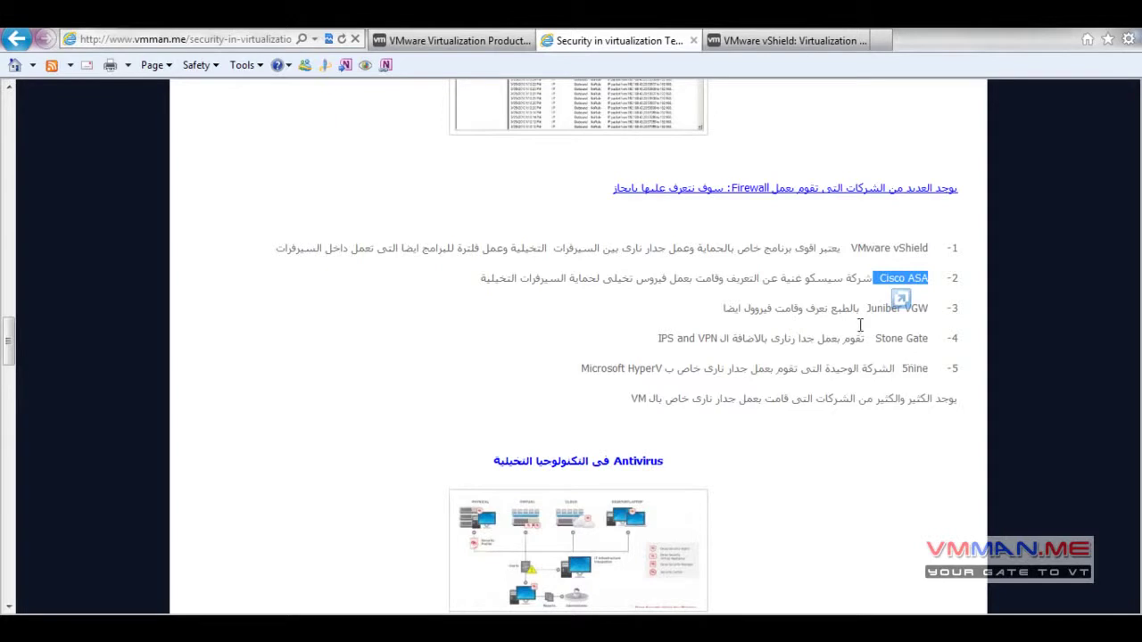
left_click(897, 343)
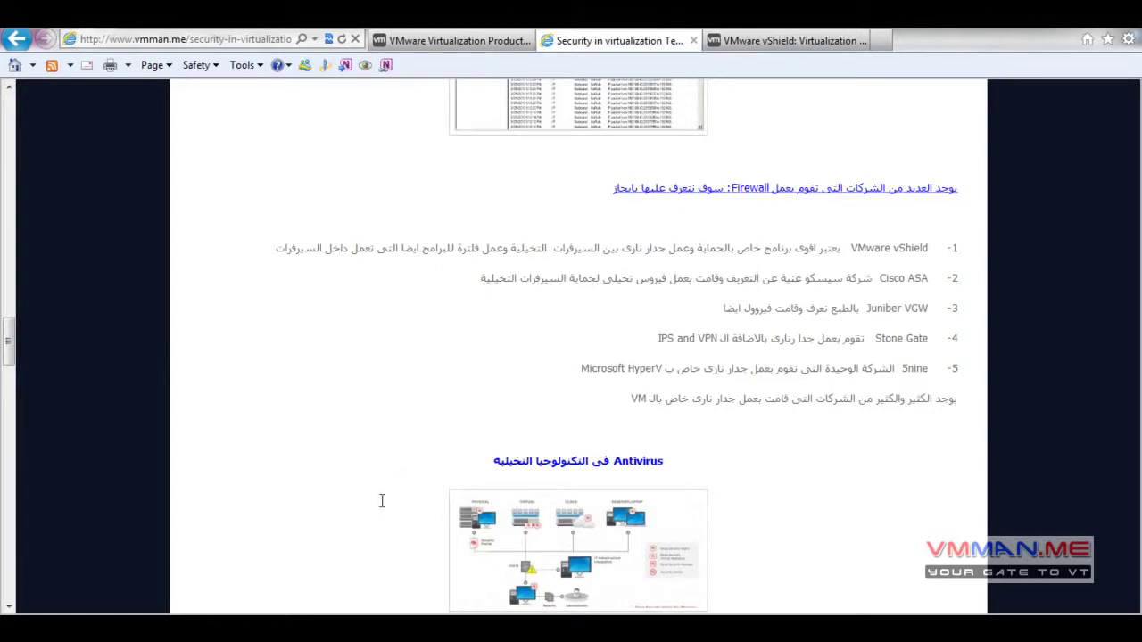
Step: Switch to OneNote and remove all ink drawings from the Security page, including the ESX server sketch and its label
key("alt+Tab")
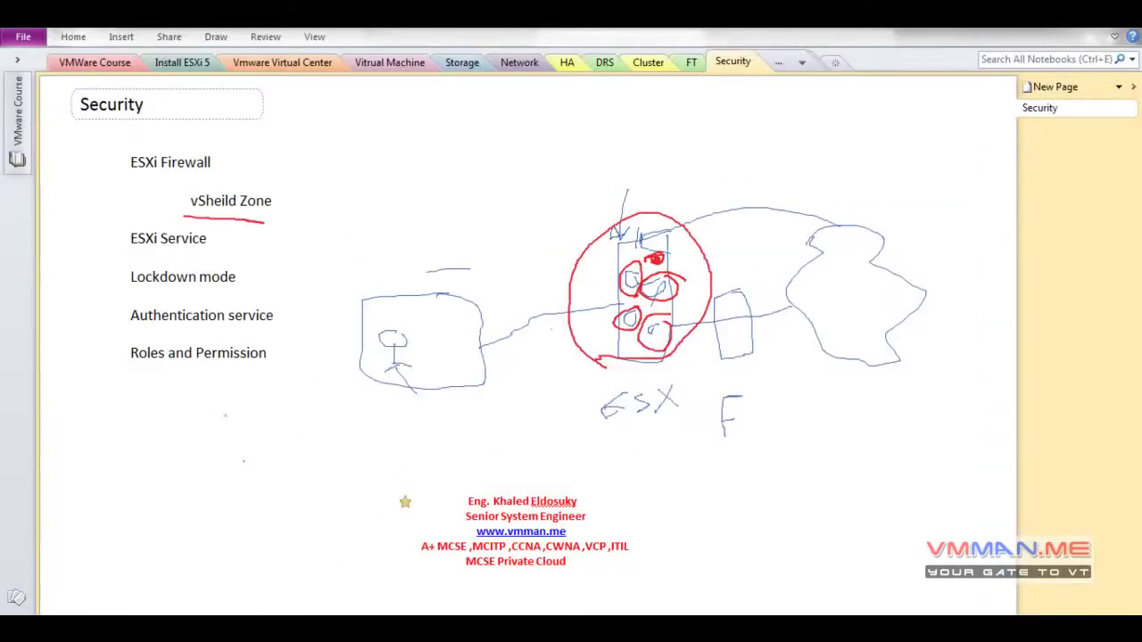
key("ctrl+z")
key("ctrl+z")
key("ctrl+z")
key("ctrl+z")
key("ctrl+z")
key("ctrl+z")
key("ctrl+z")
key("ctrl+z")
key("ctrl+z")
key("ctrl+z")
key("ctrl+z")
key("ctrl+z")
key("ctrl+z")
key("ctrl+z")
key("ctrl+z")
key("ctrl+z")
key("ctrl+z")
key("ctrl+z")
key("ctrl+z")
key("ctrl+z")
key("ctrl+z")
key("ctrl+z")
key("ctrl+z")
key("ctrl+z")
key("ctrl+z")
key("ctrl+z")
key("ctrl+z")
key("ctrl+z")
key("ctrl+z")
key("ctrl+z")
key("ctrl+z")
key("ctrl+z")
key("ctrl+z")
key("ctrl+z")
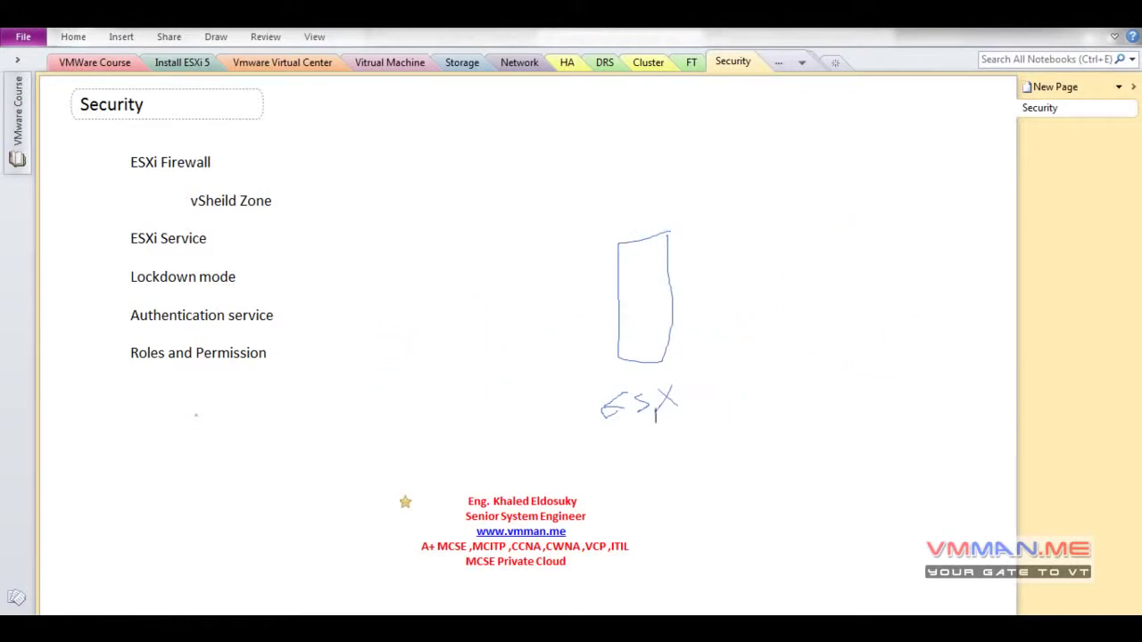
key("ctrl+z")
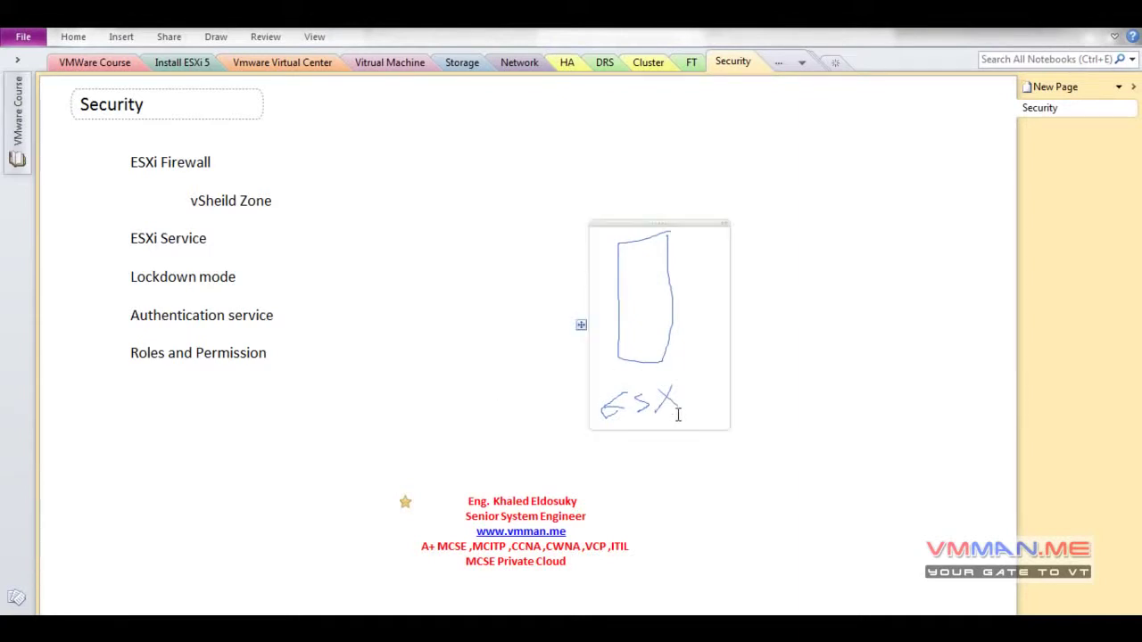
left_click(665, 389)
key("Delete")
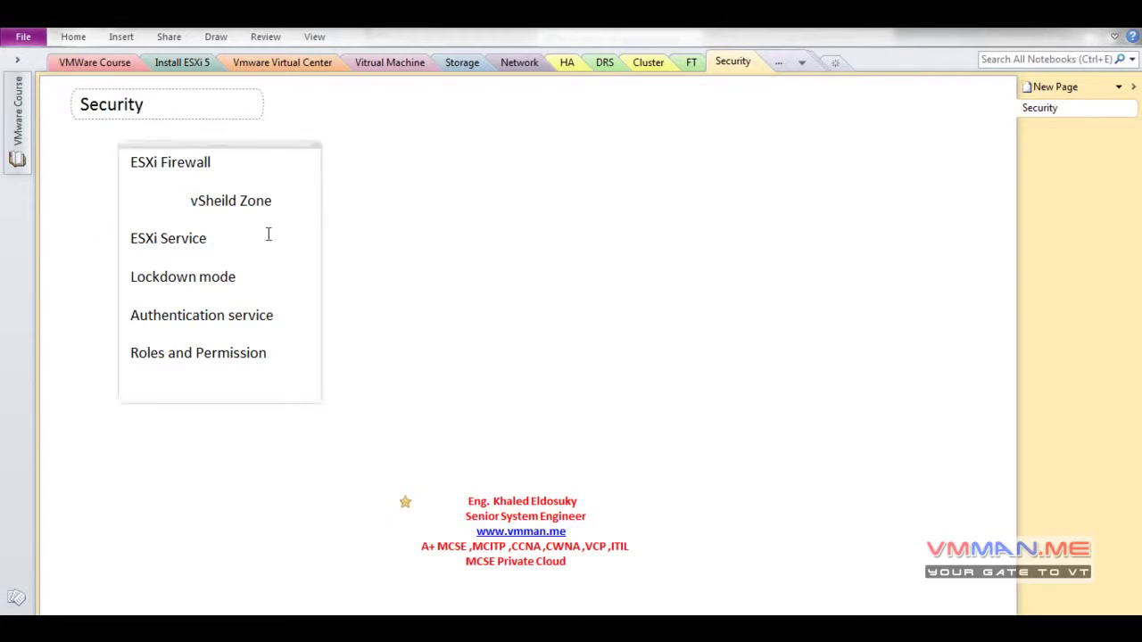
Step: Highlight the ESXi Service topic in the Security notes, clear the selection, and switch to the vSphere Client
left_click_drag(234, 241, 128, 245)
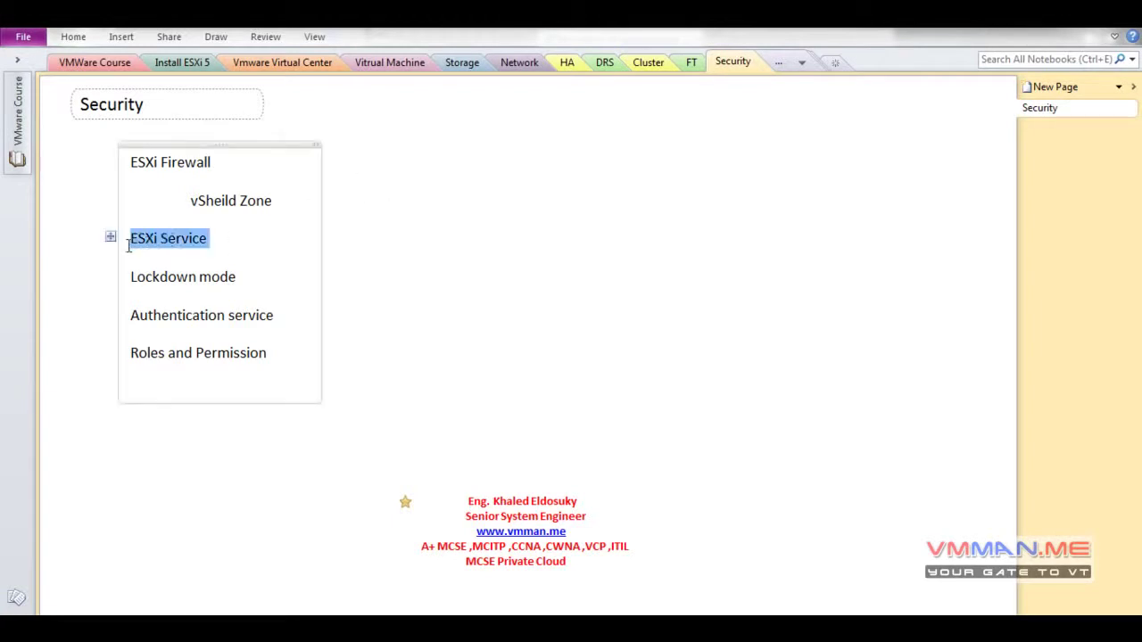
left_click(642, 338)
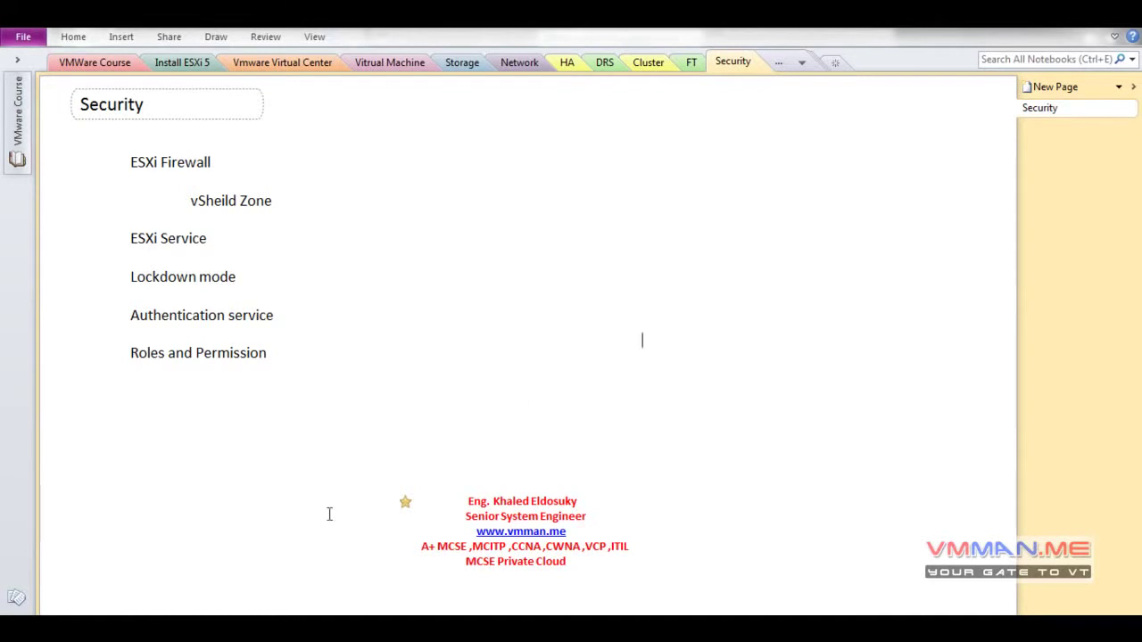
mouse_move(283, 625)
left_click(215, 564)
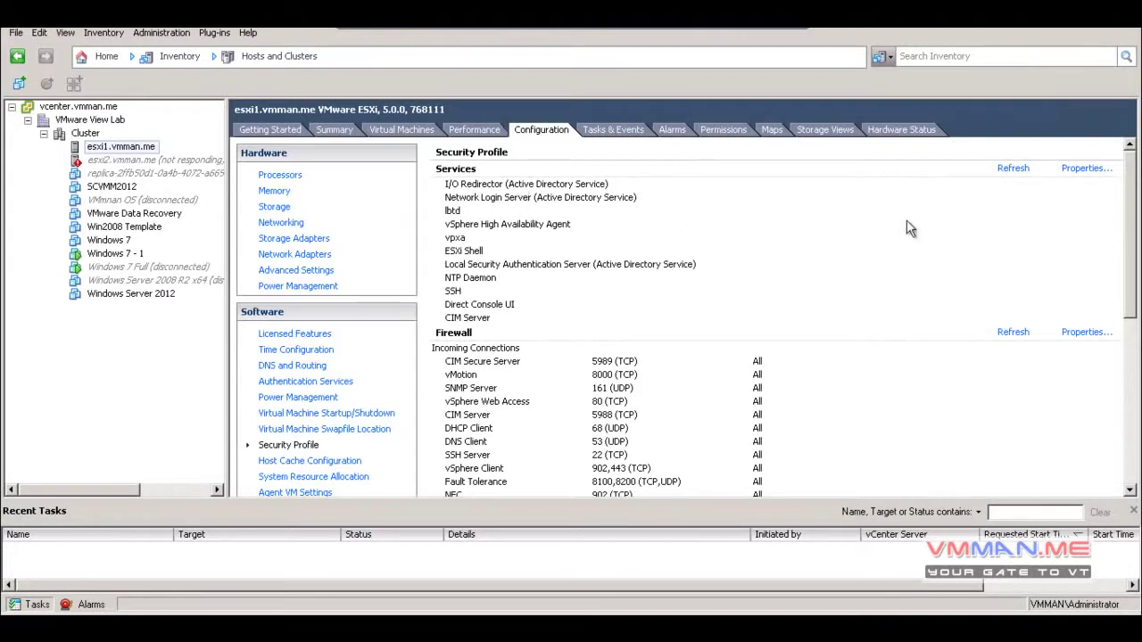
Step: Open the Services Properties of host esxi1.vmman.me and examine the status of the listed services, such as lbtd and NTP Daemon
left_click(1080, 168)
left_click_drag(393, 186, 403, 307)
left_click(442, 235)
left_click(505, 185)
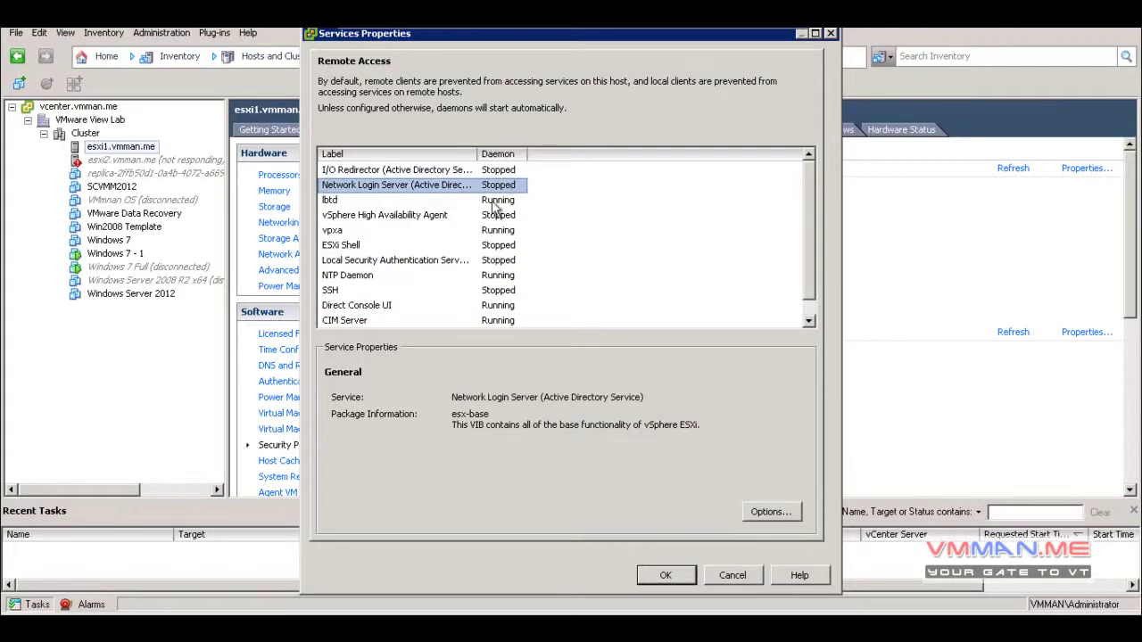
key("Down")
scroll(599, 321, "down", 1)
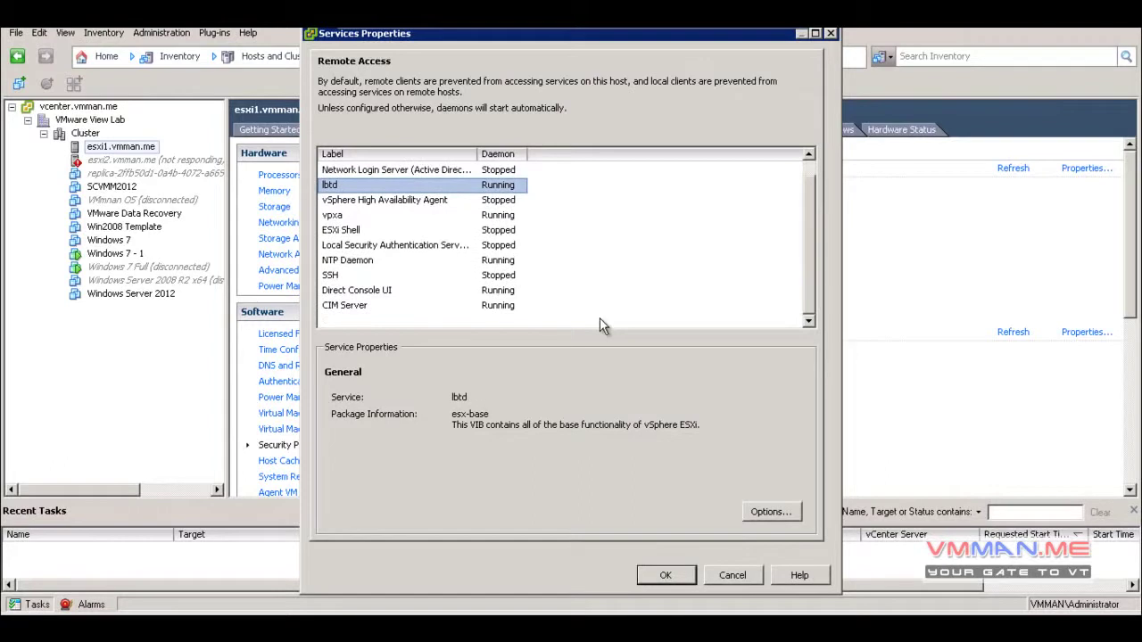
left_click(468, 262)
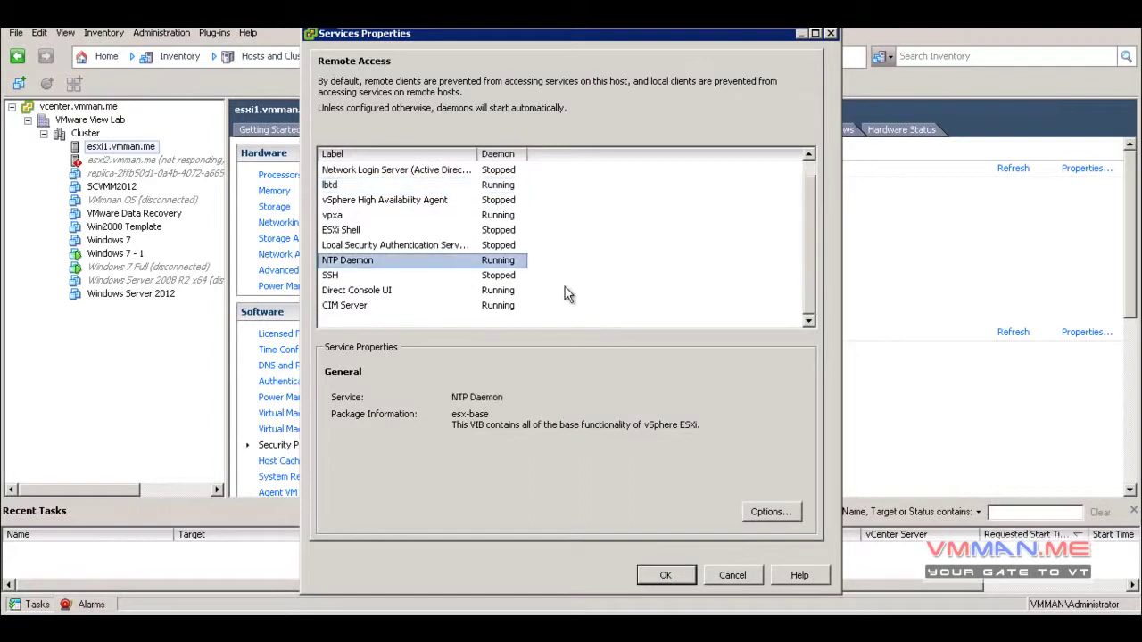
Step: Start the SSH service on the host from its service options, leaving the startup policy at Start and stop manually
left_click(502, 278)
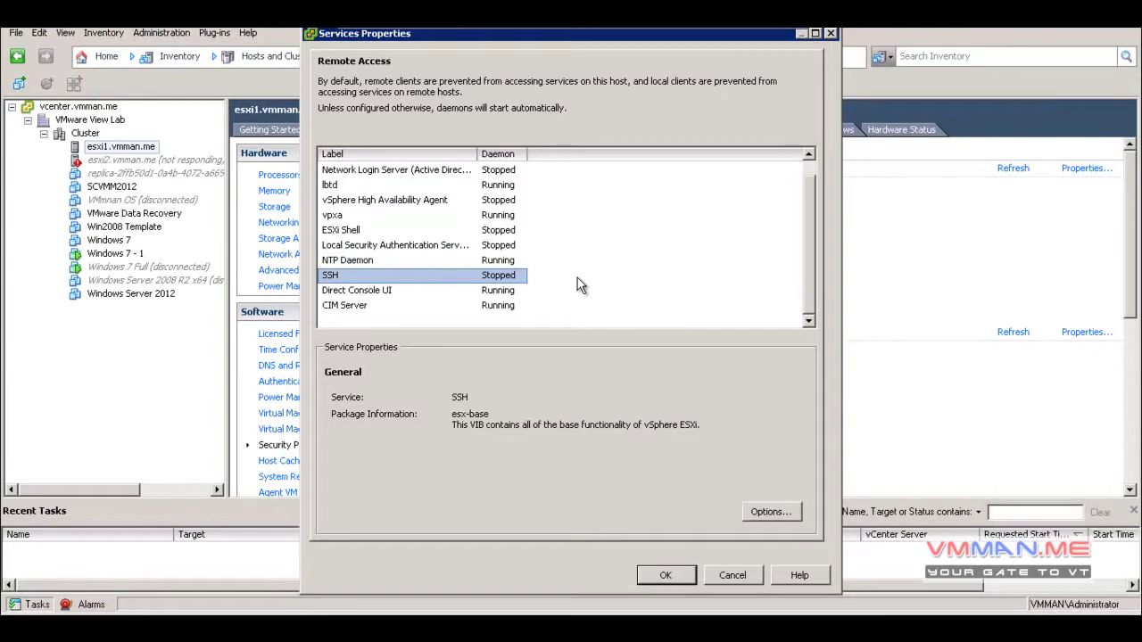
left_click_drag(357, 34, 301, 49)
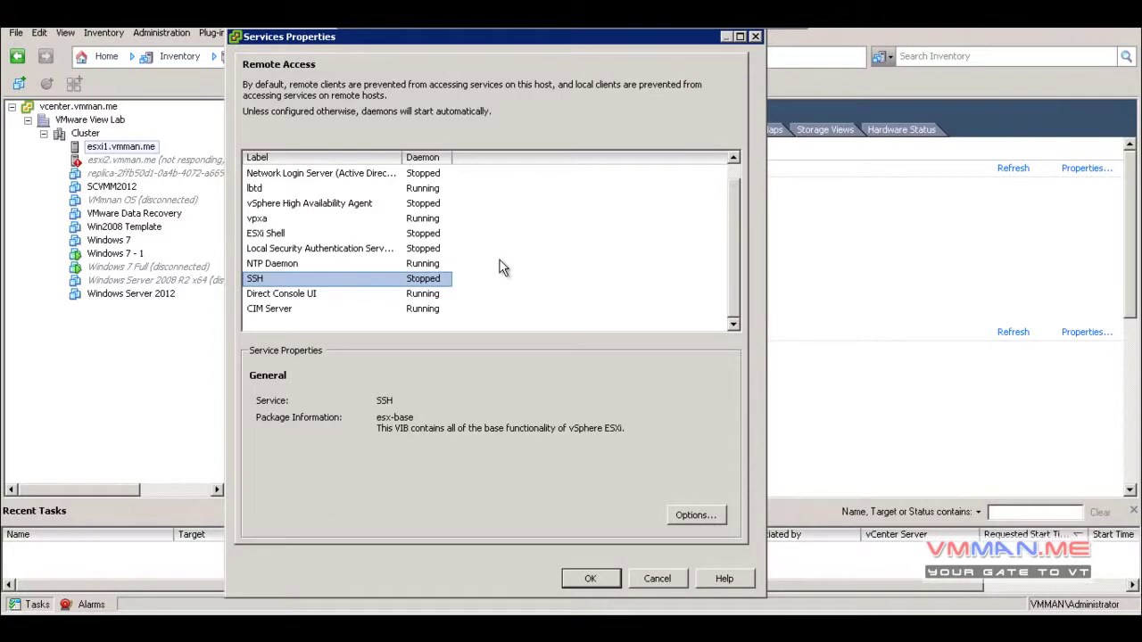
left_click(697, 515)
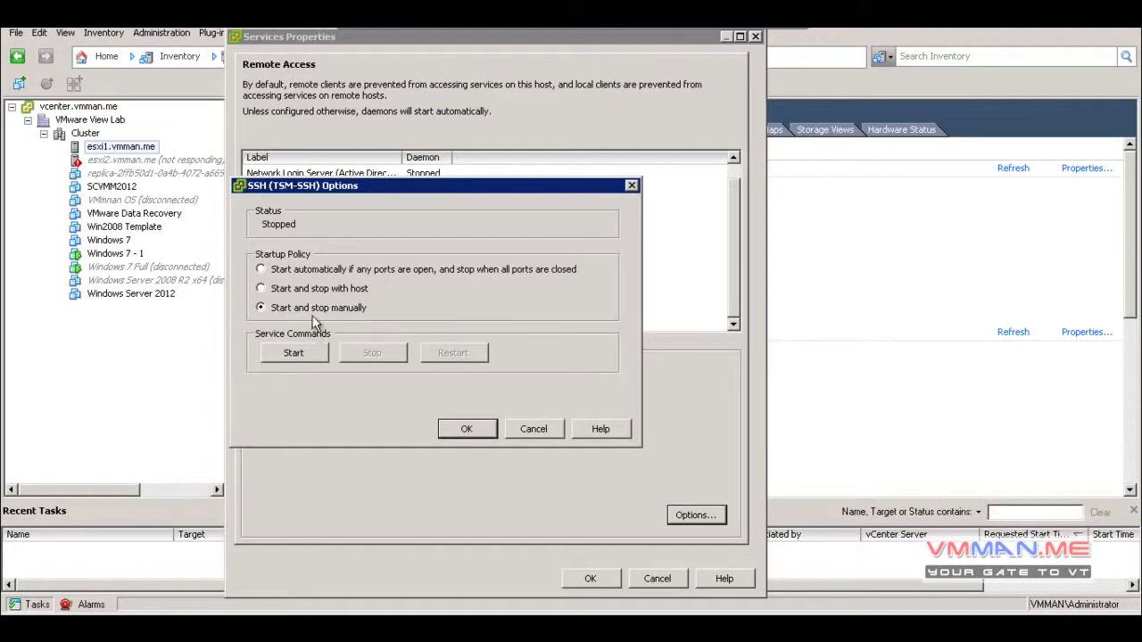
left_click(309, 355)
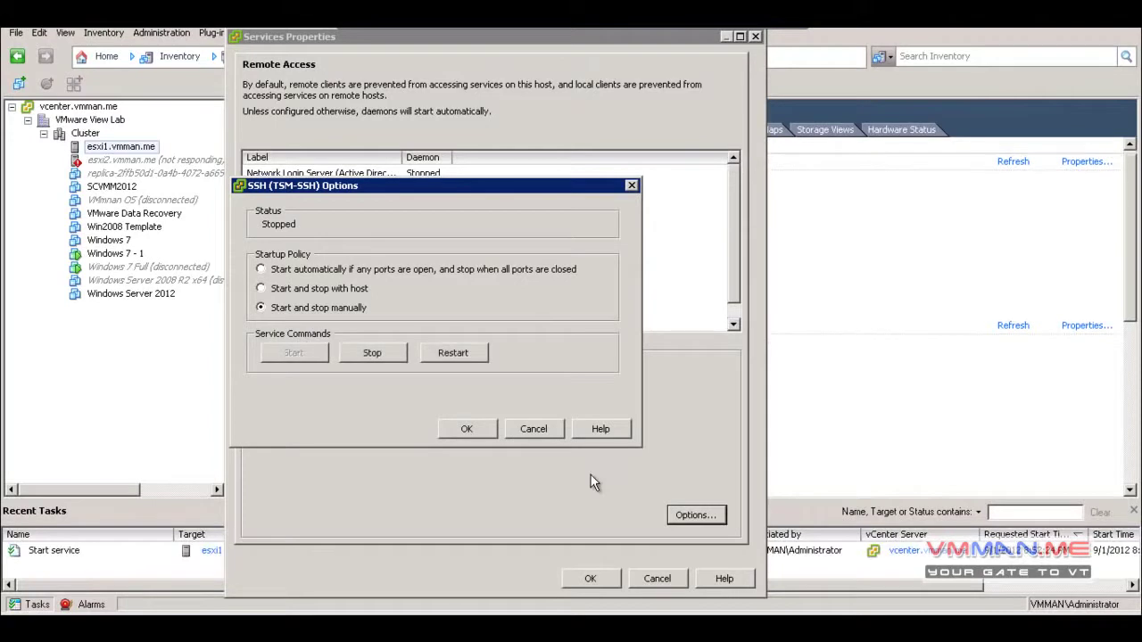
left_click(465, 428)
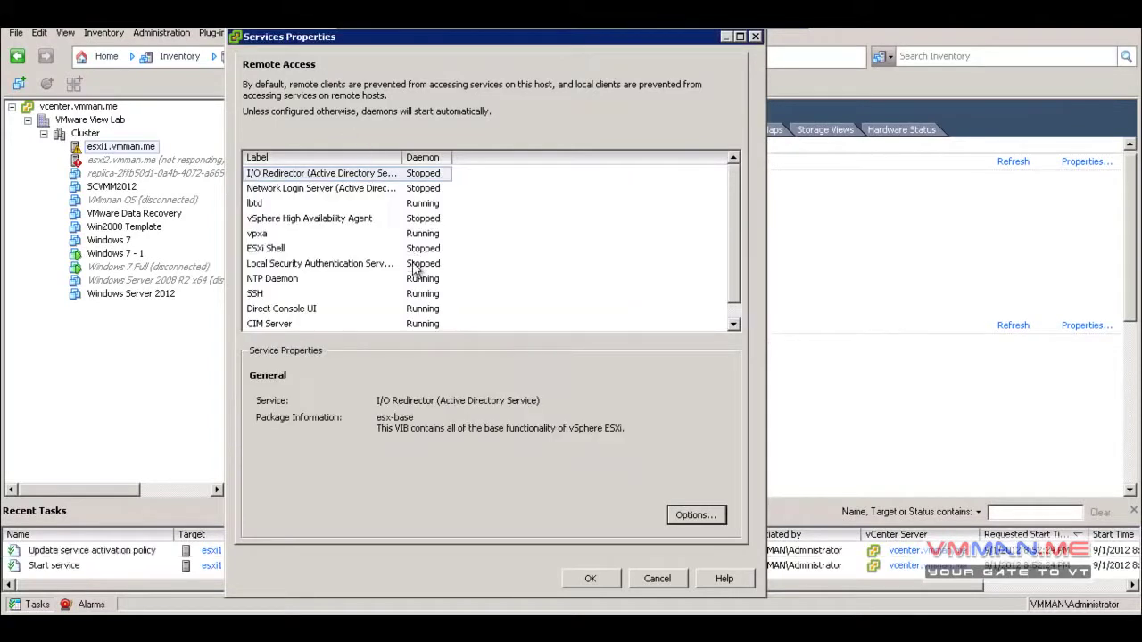
Step: Stop the host's SSH service from its service options and close the Services Properties dialog with OK
left_click(415, 264)
left_click(413, 278)
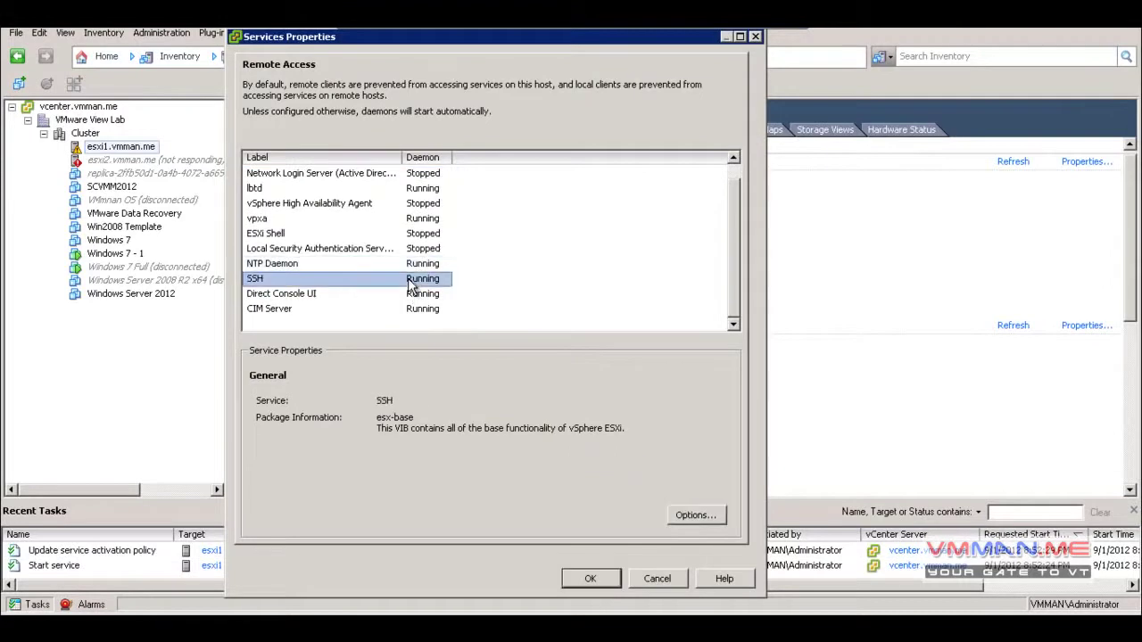
left_click(692, 515)
left_click(392, 353)
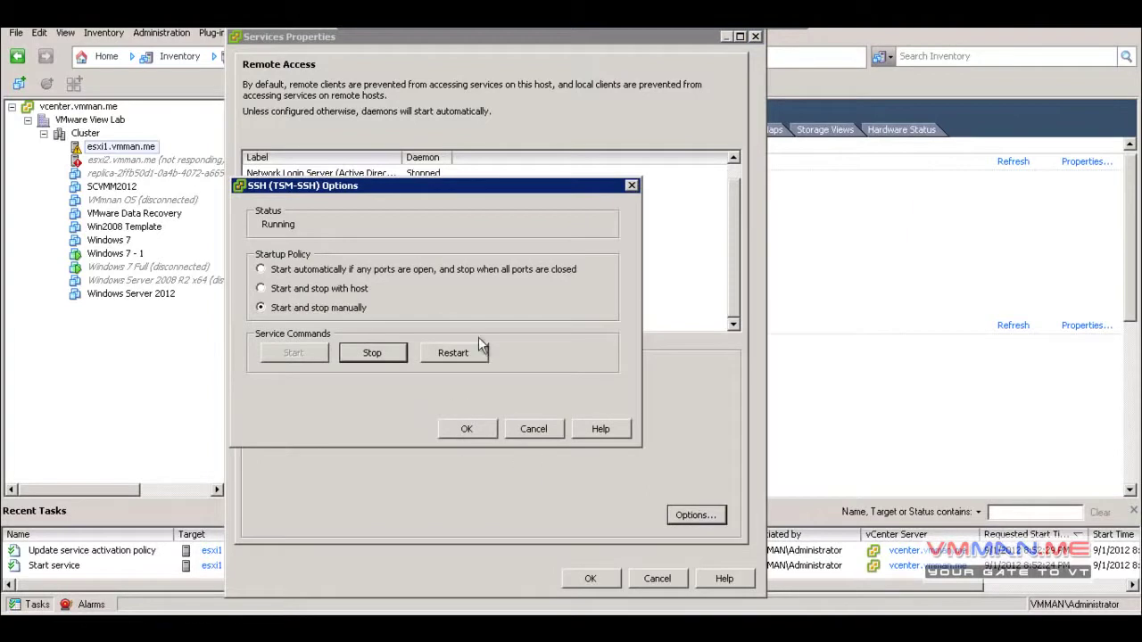
left_click(475, 427)
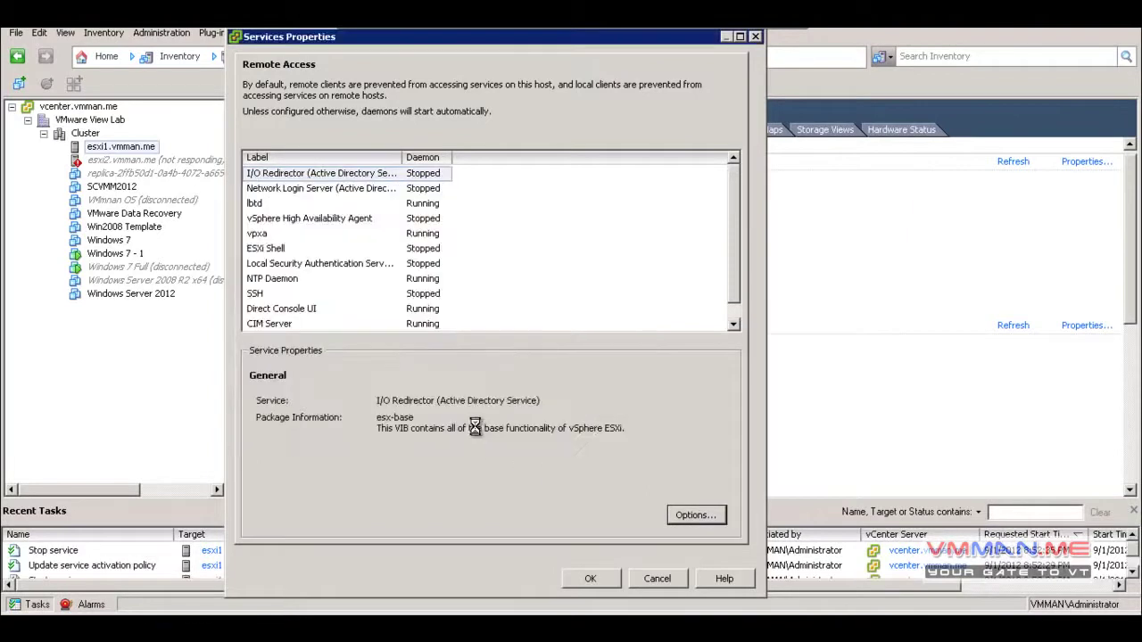
left_click(592, 577)
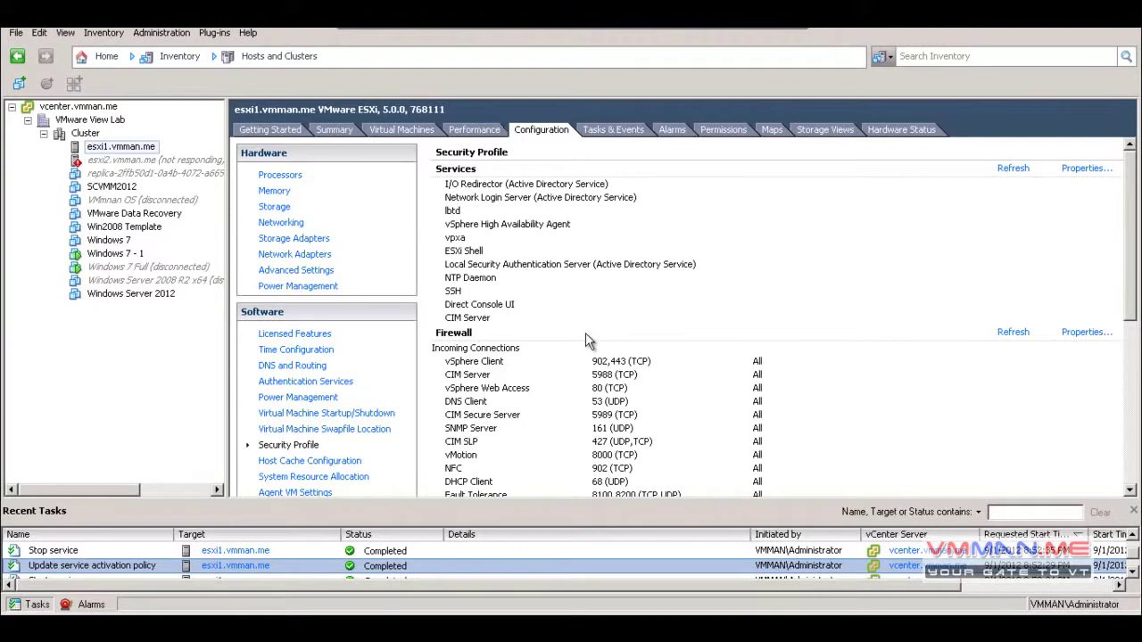
Step: Enable Lockdown Mode for host esxi1.vmman.me in its Security Profile
scroll(586, 340, "down", 5)
scroll(586, 282, "down", 4)
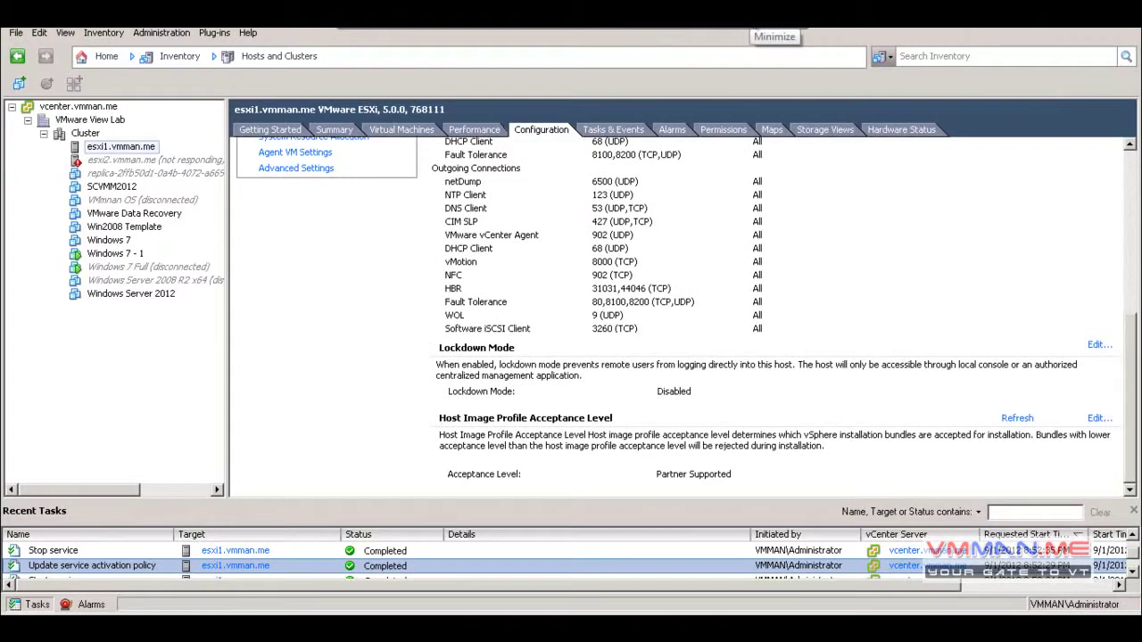
scroll(640, 264, "up", 10)
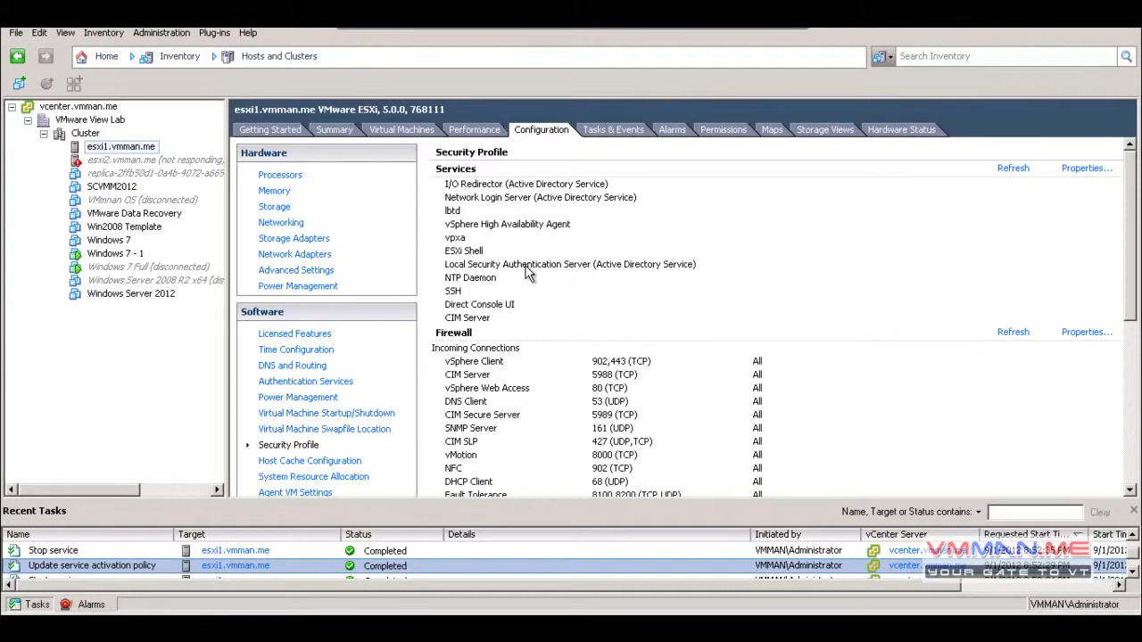
scroll(714, 219, "down", 8)
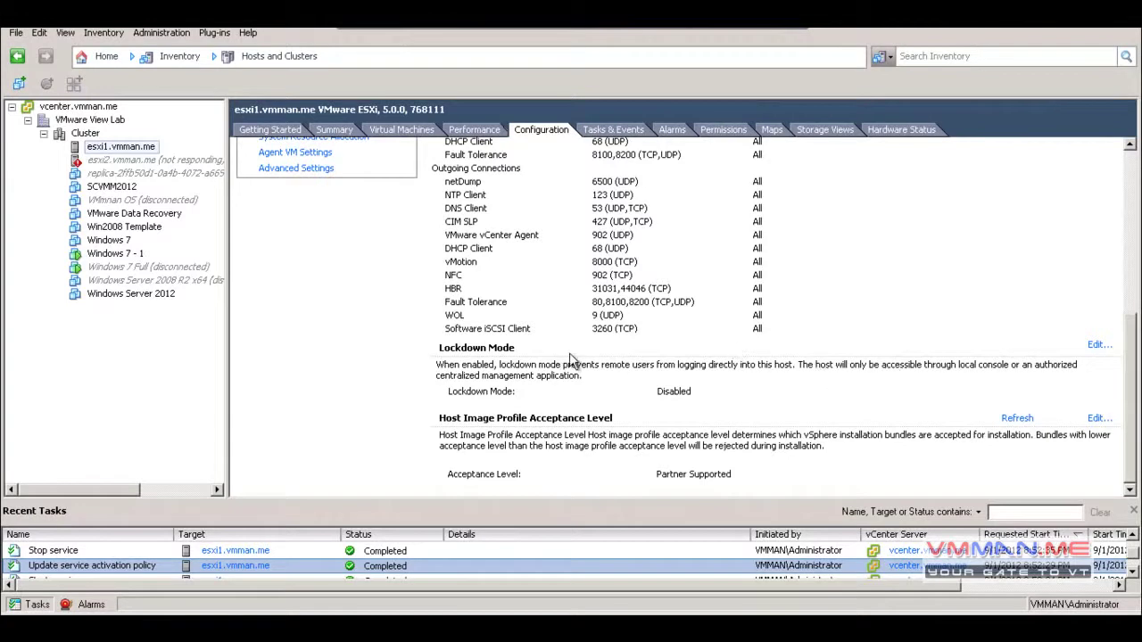
left_click(1096, 345)
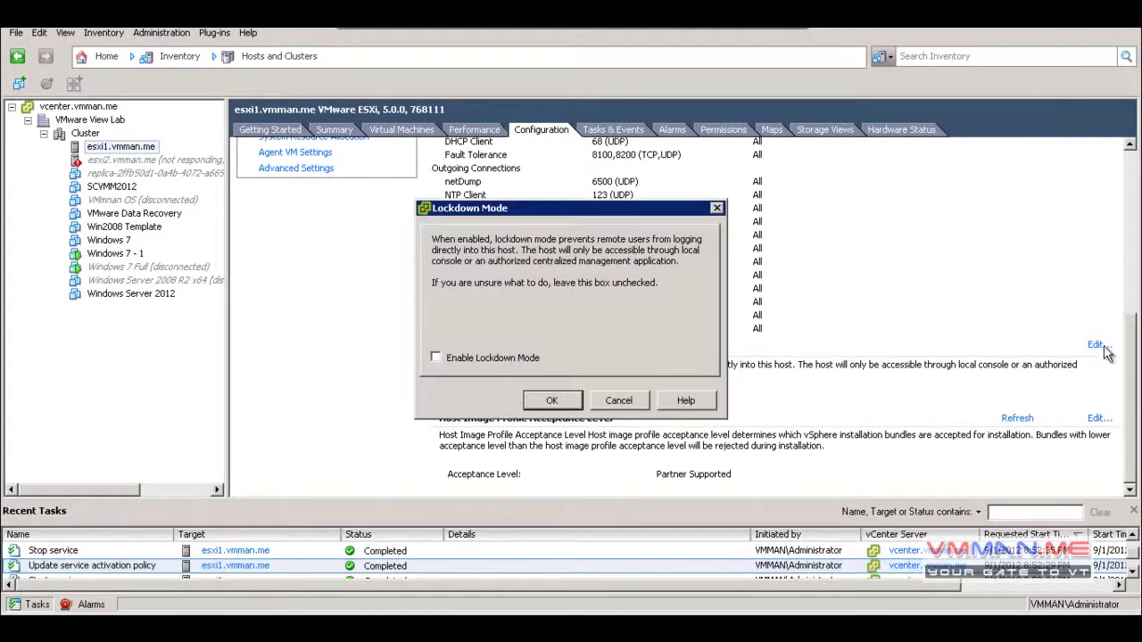
left_click(528, 359)
left_click(543, 406)
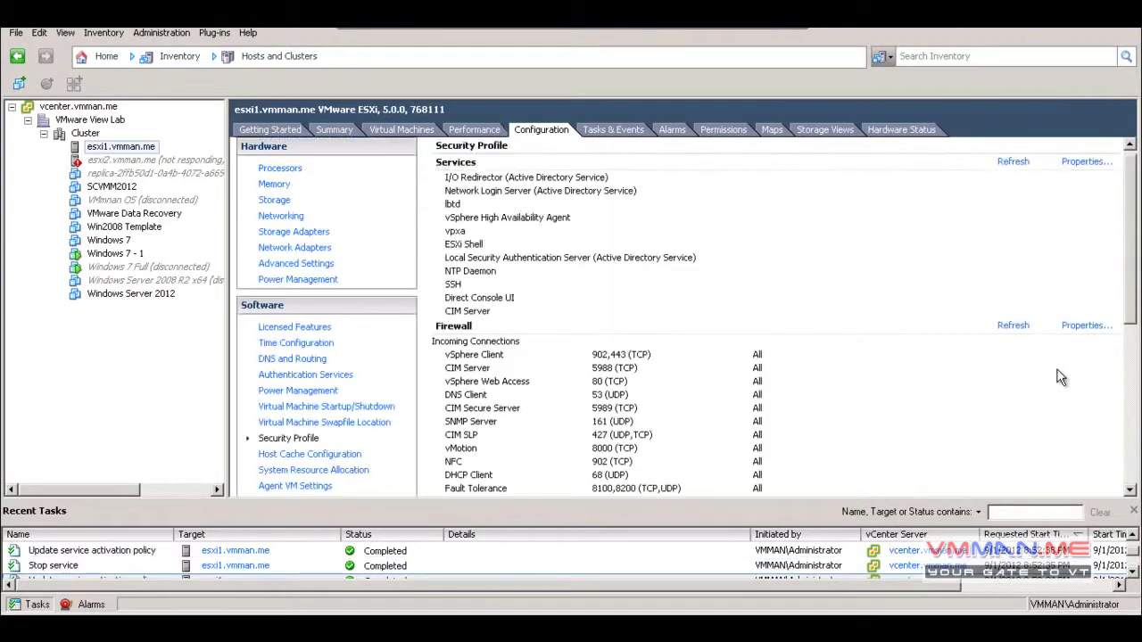
Step: Disable Lockdown Mode for host esxi1.vmman.me in its Security Profile
scroll(1059, 377, "down", 10)
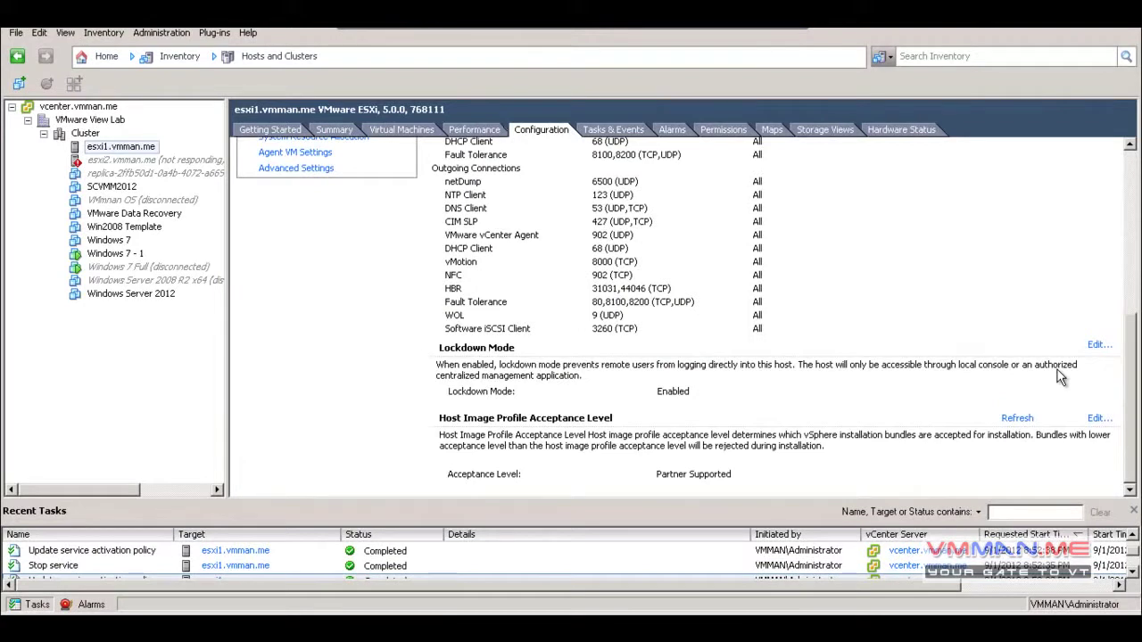
left_click(1100, 348)
left_click(499, 361)
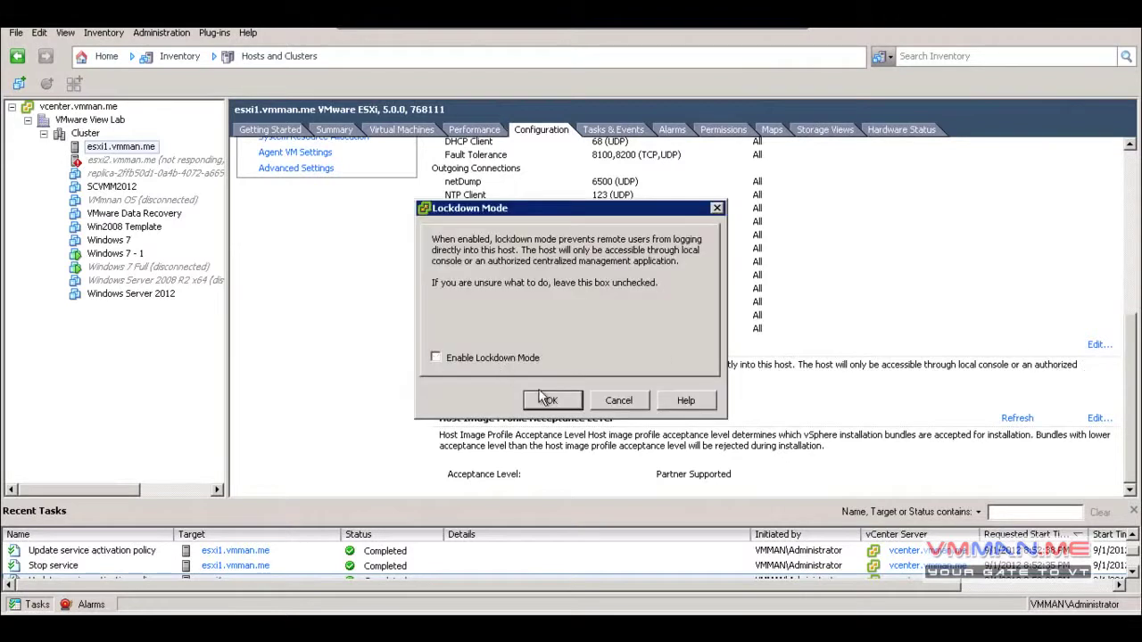
left_click(551, 402)
scroll(927, 399, "down", 8)
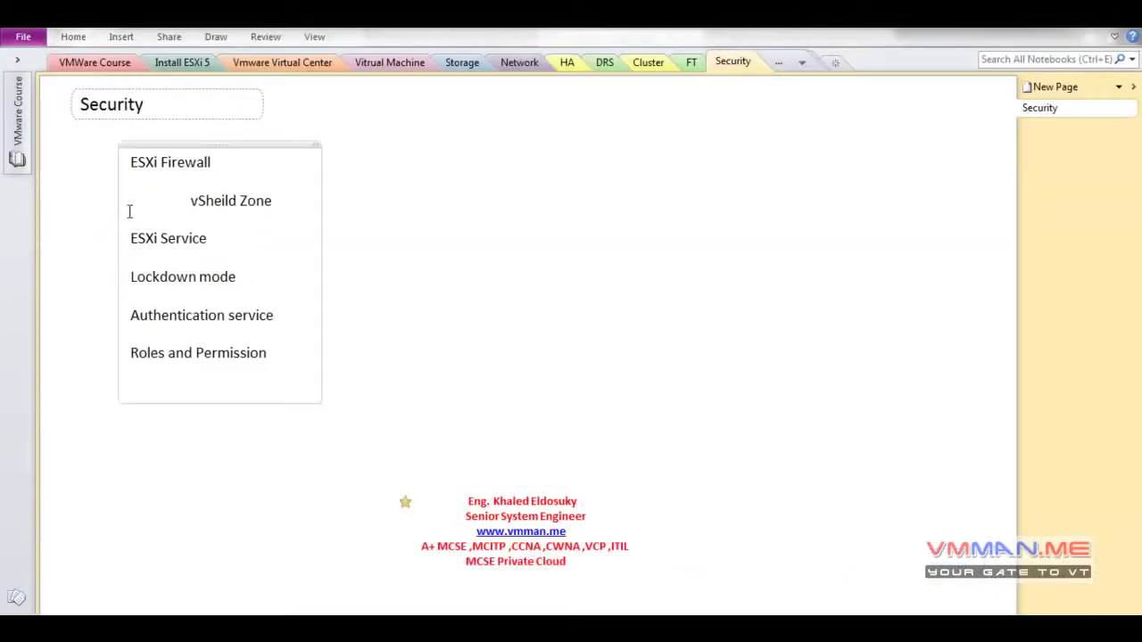
Step: Review the OneNote Security topics, highlighting ESXi Firewall, ESXi Service and Lockdown mode, and clear the selection
left_click_drag(137, 169, 217, 173)
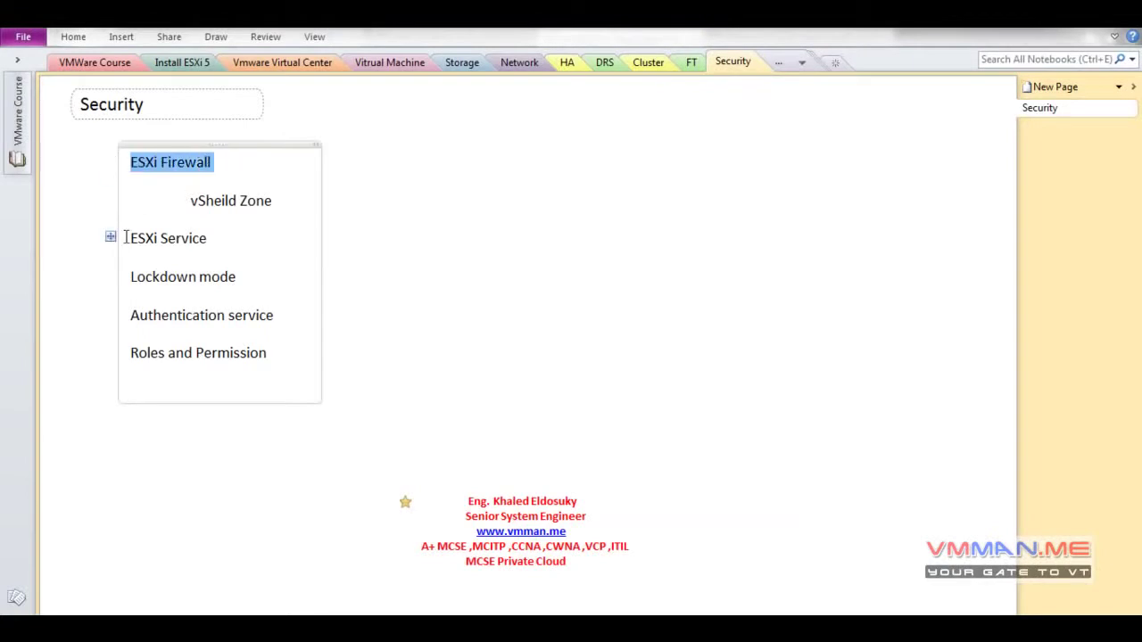
left_click_drag(128, 237, 251, 234)
left_click_drag(130, 276, 280, 275)
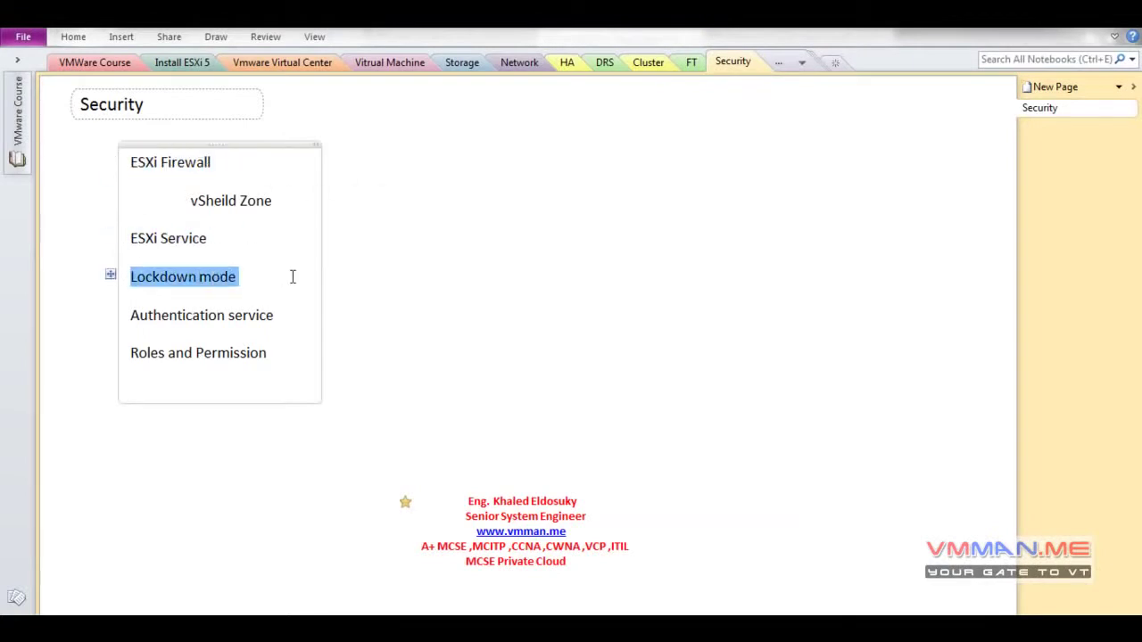
left_click(589, 360)
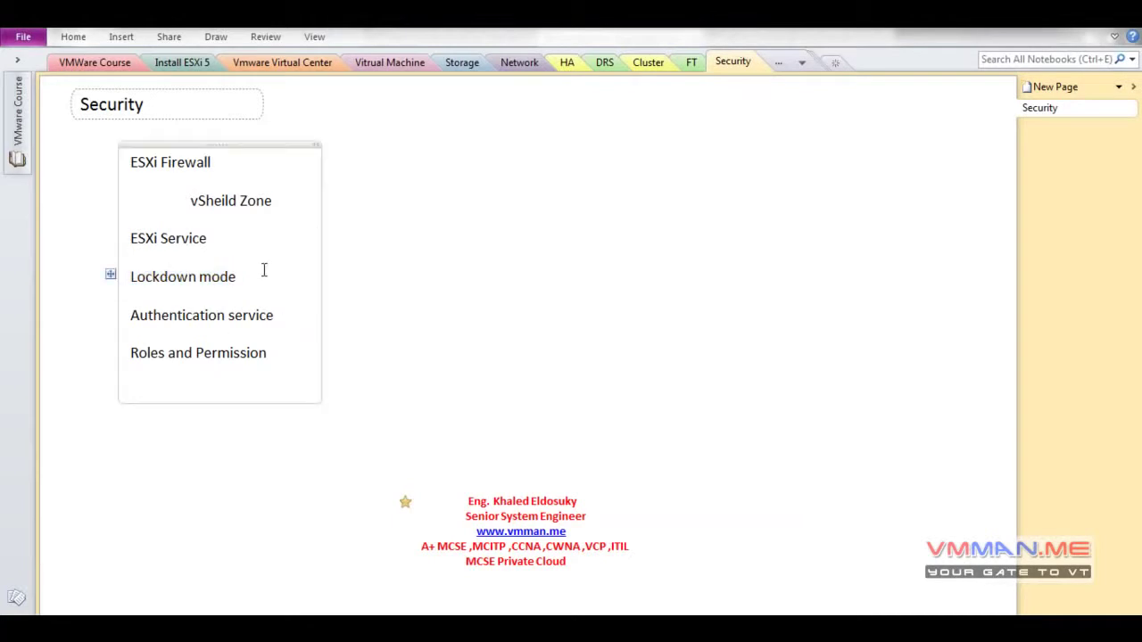
left_click_drag(265, 273, 120, 158)
left_click(607, 319)
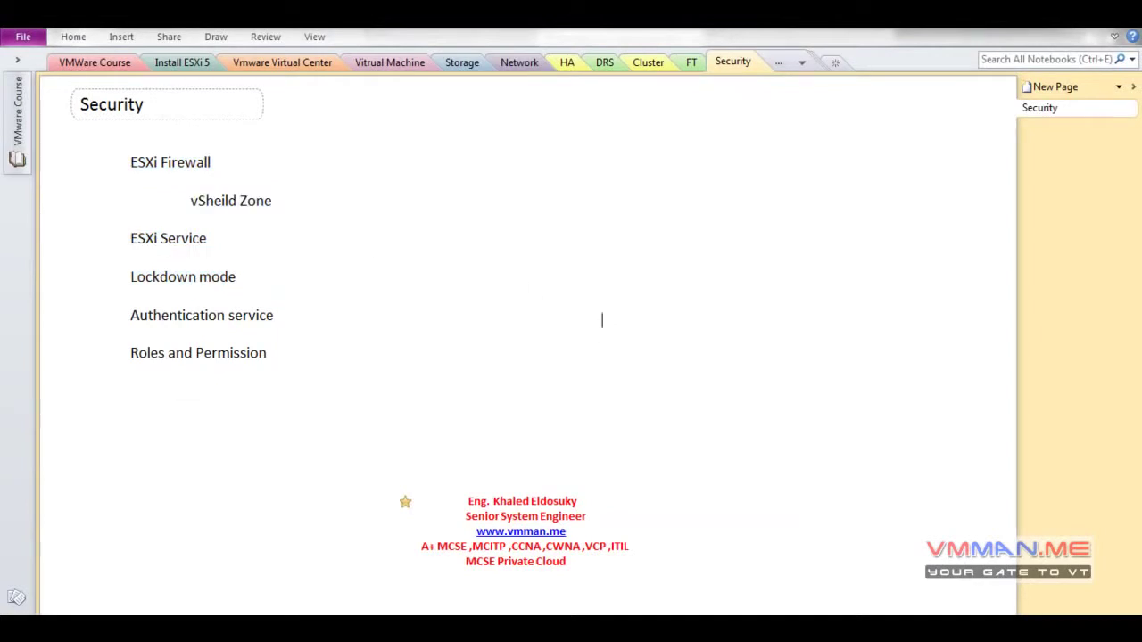
Step: Switch to the vSphere Client and display the Authentication Services settings of host esxi1.vmman.me
mouse_move(282, 628)
left_click(361, 539)
scroll(650, 305, "up", 5)
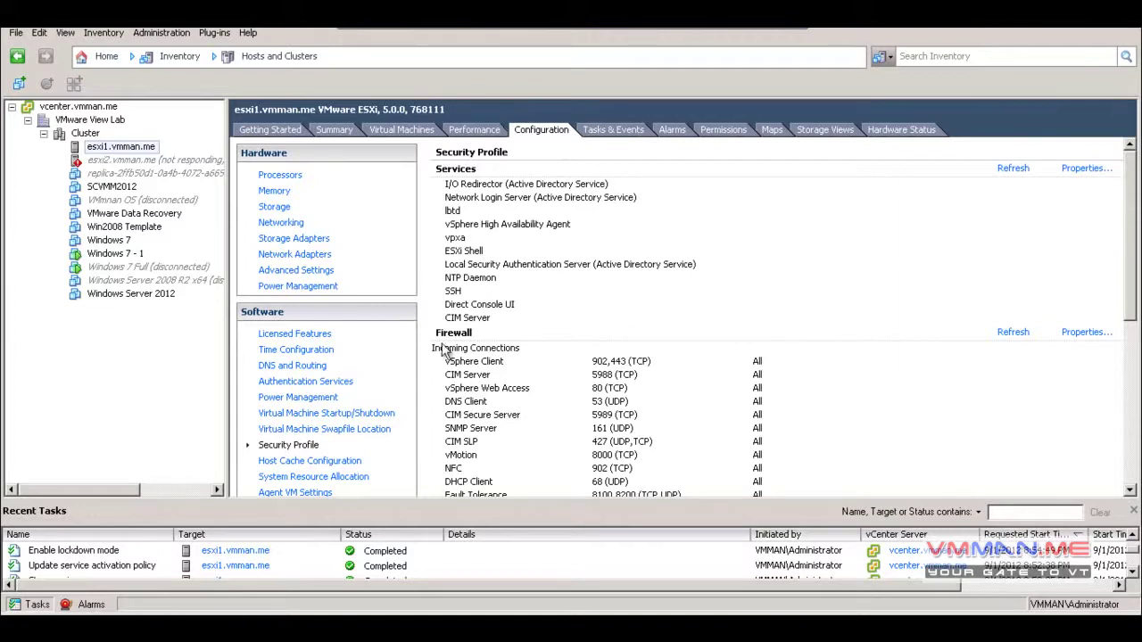
left_click(278, 381)
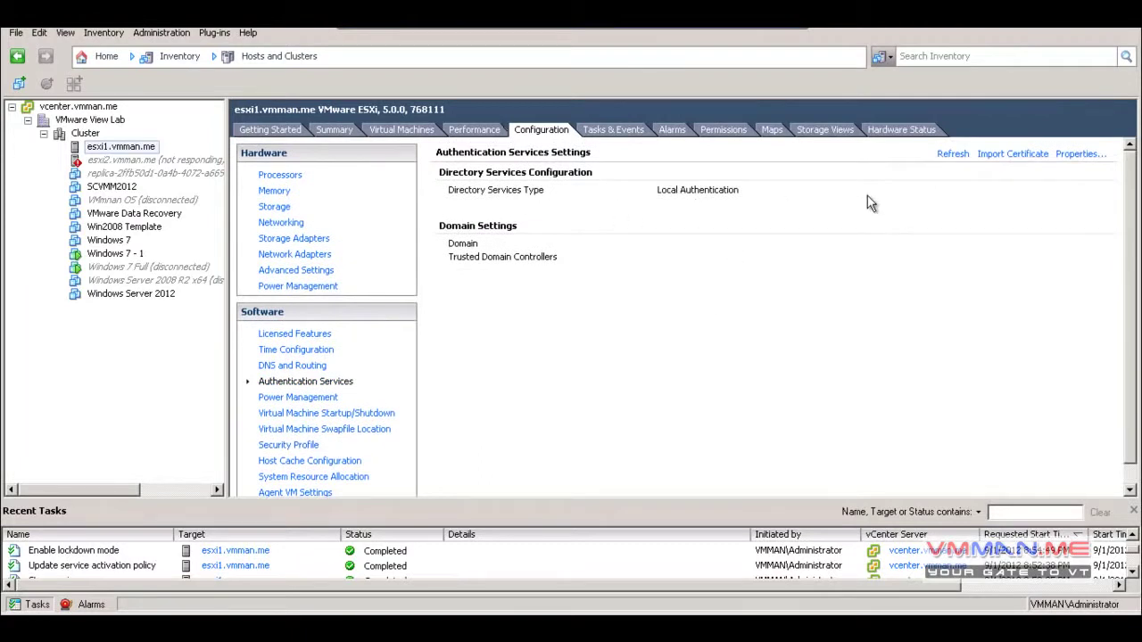
left_click(739, 192)
Step: Try Active Directory as the directory service type in the host's Directory Services Configuration, and cancel the dialog
left_click(1074, 155)
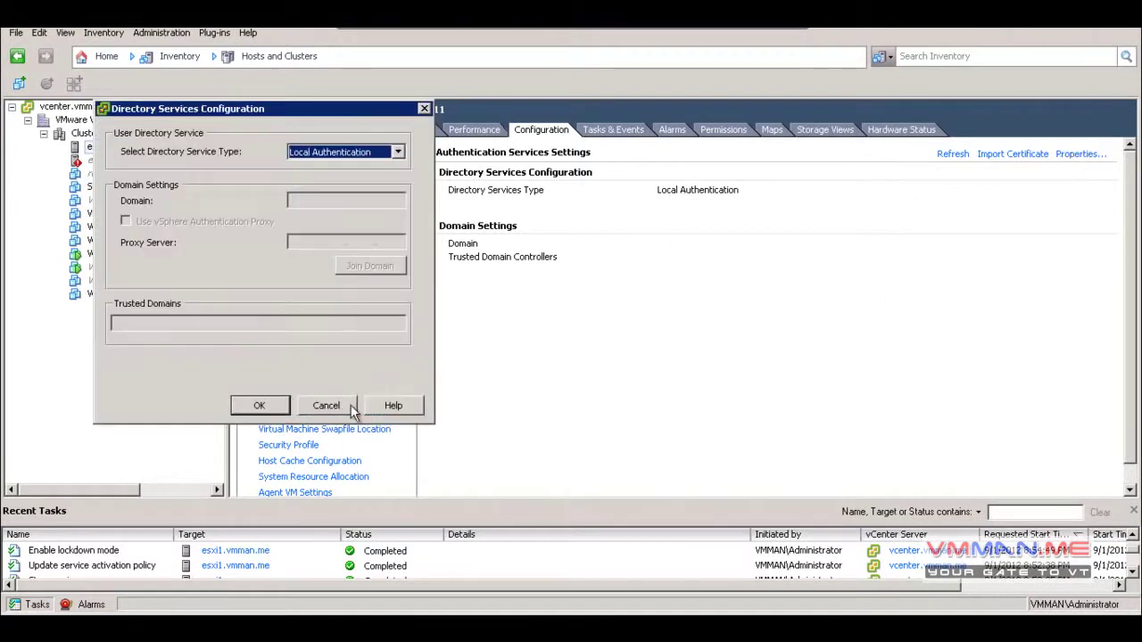
left_click(398, 151)
left_click(355, 176)
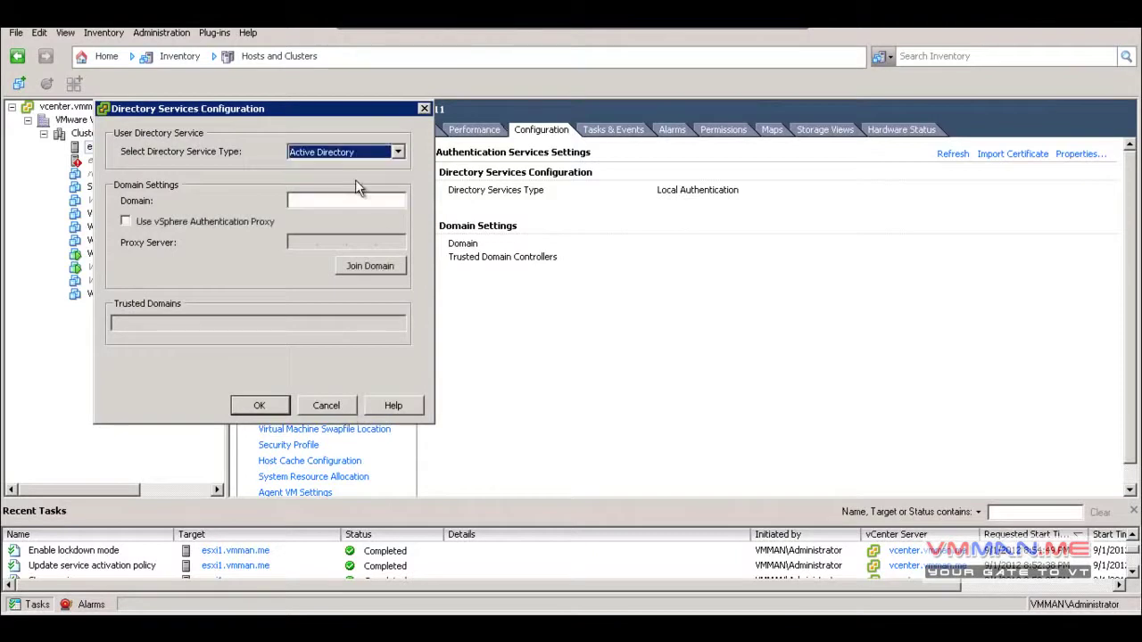
left_click(346, 198)
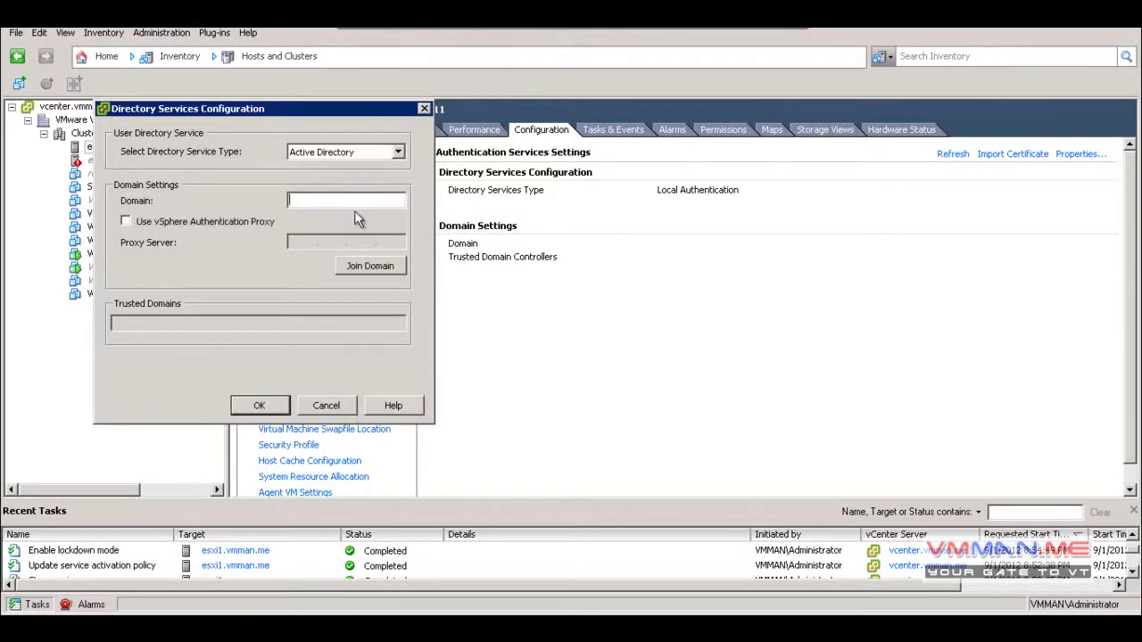
left_click(325, 405)
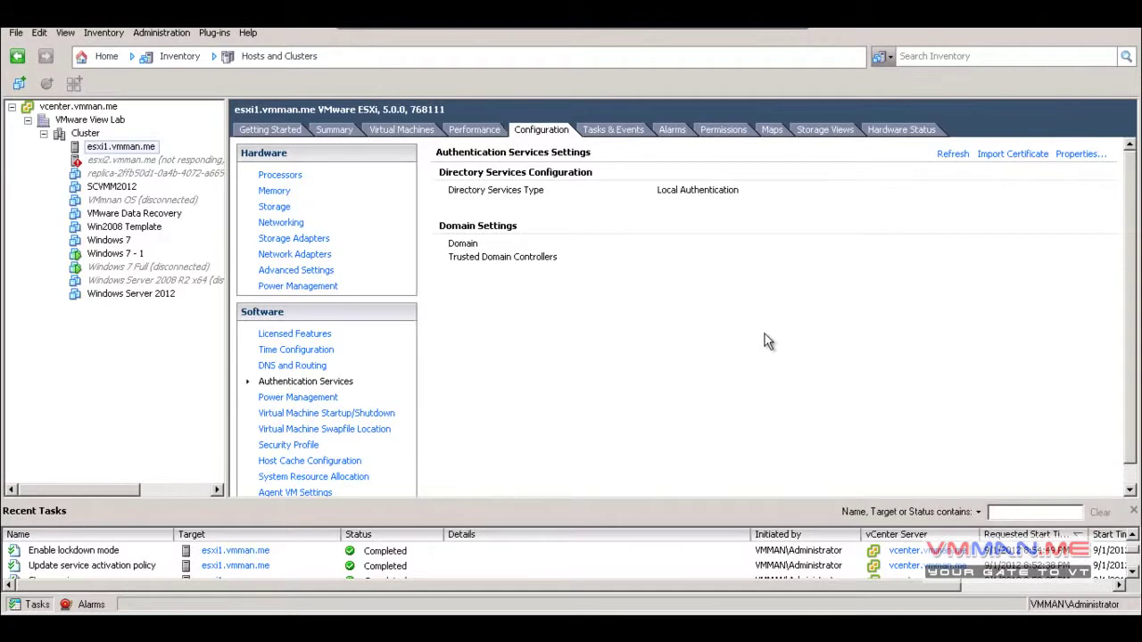
Step: Review the permissions defined for host esxi1.vmman.me and for the VMware View Lab datacenter
scroll(772, 393, "down", 1)
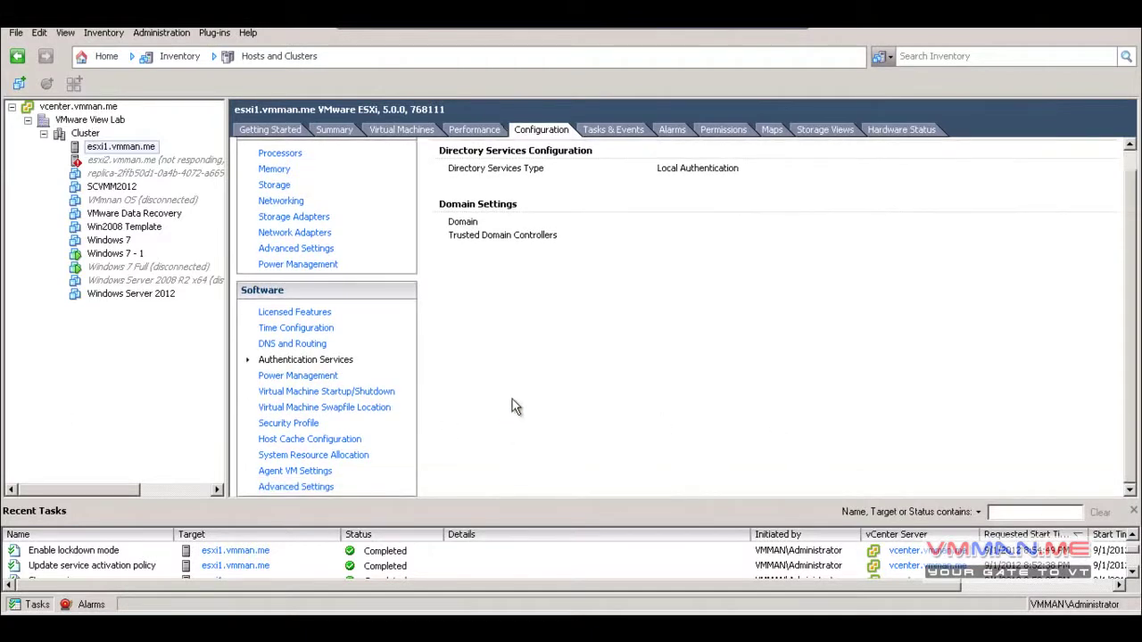
scroll(512, 407, "up", 1)
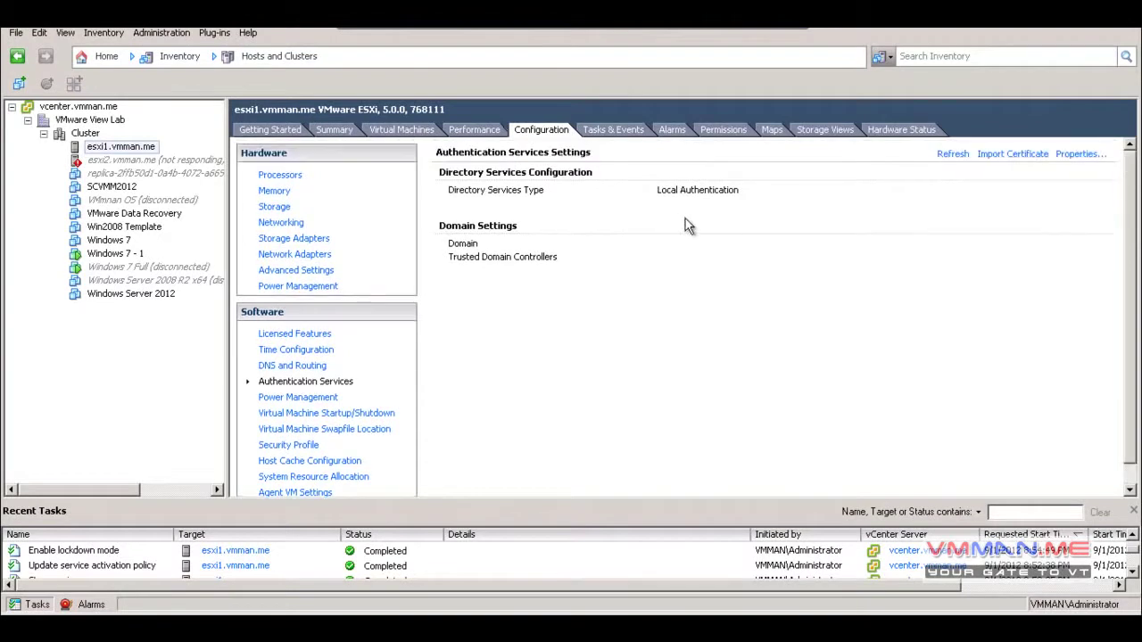
left_click(726, 132)
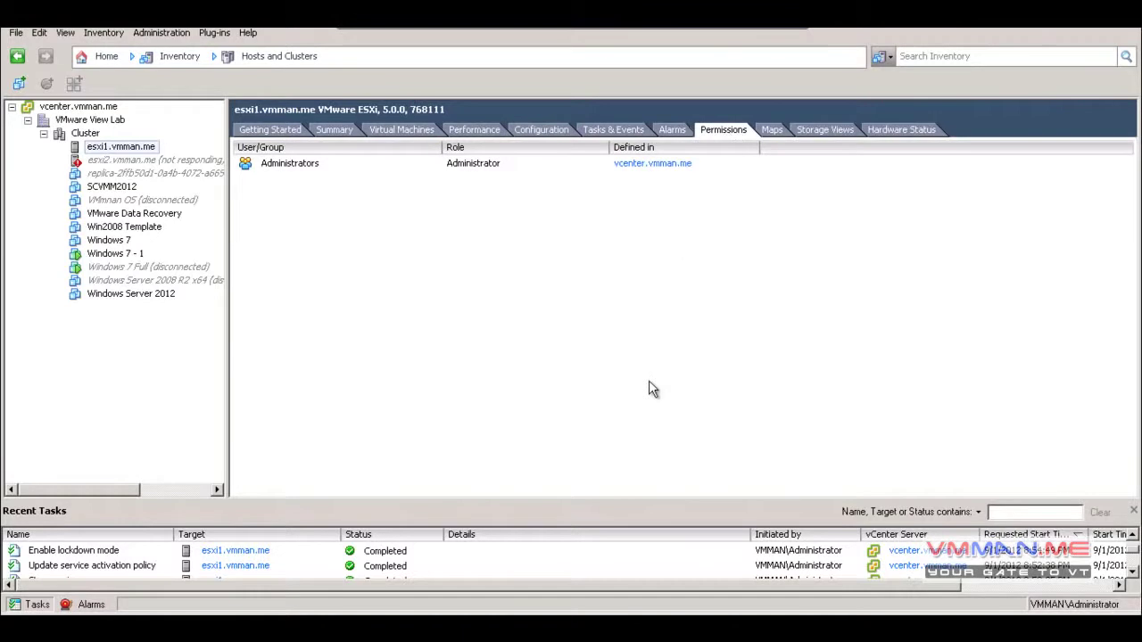
left_click(89, 135)
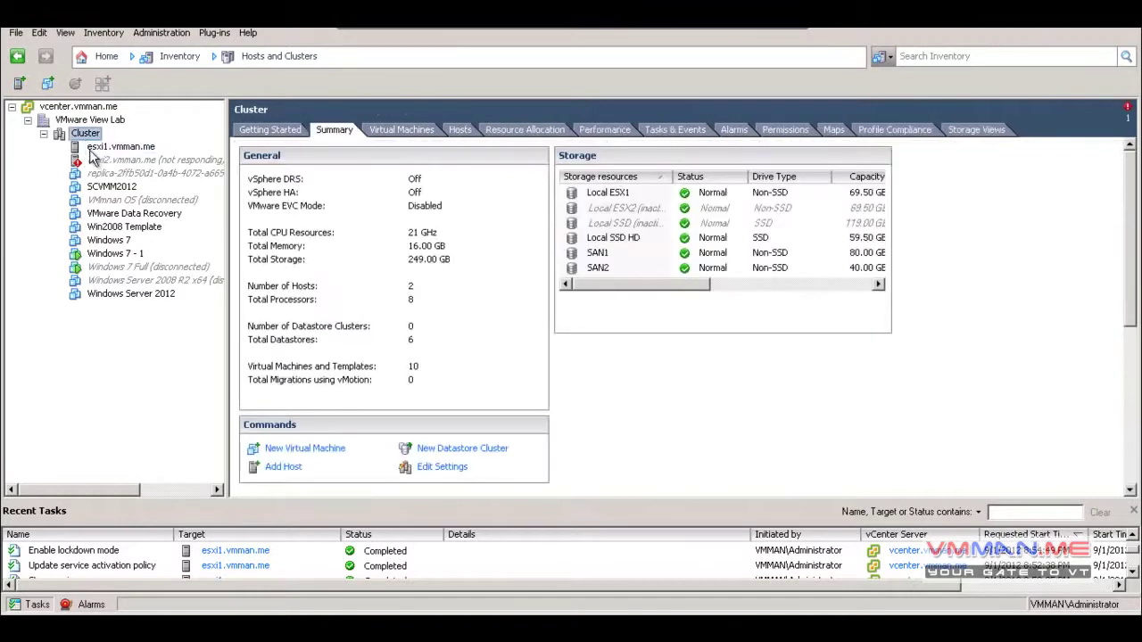
left_click(89, 120)
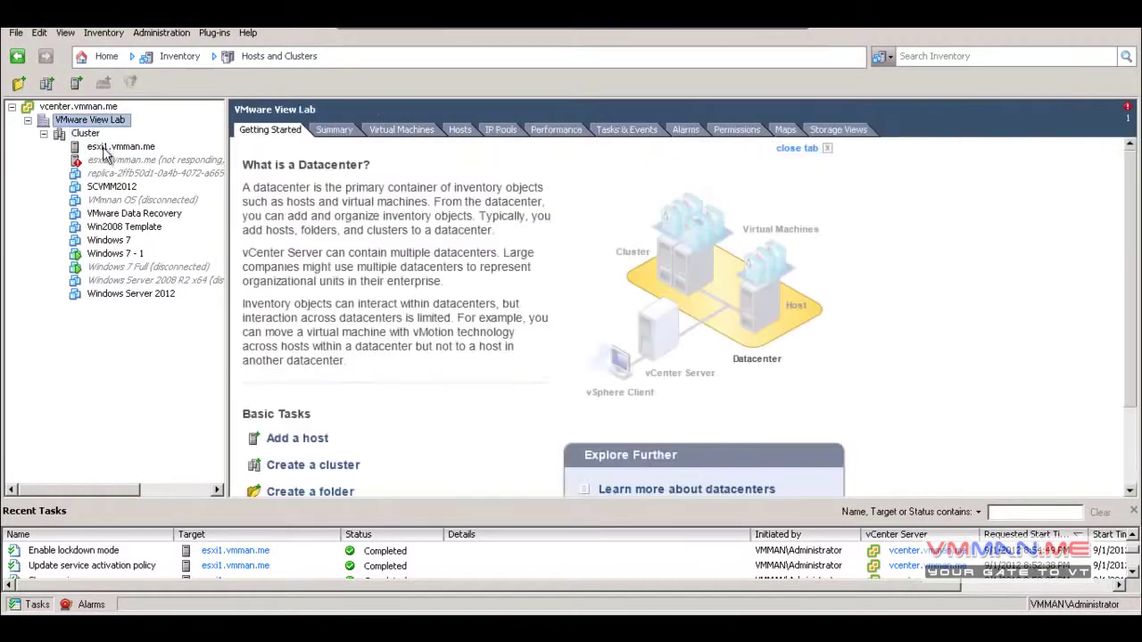
left_click(718, 133)
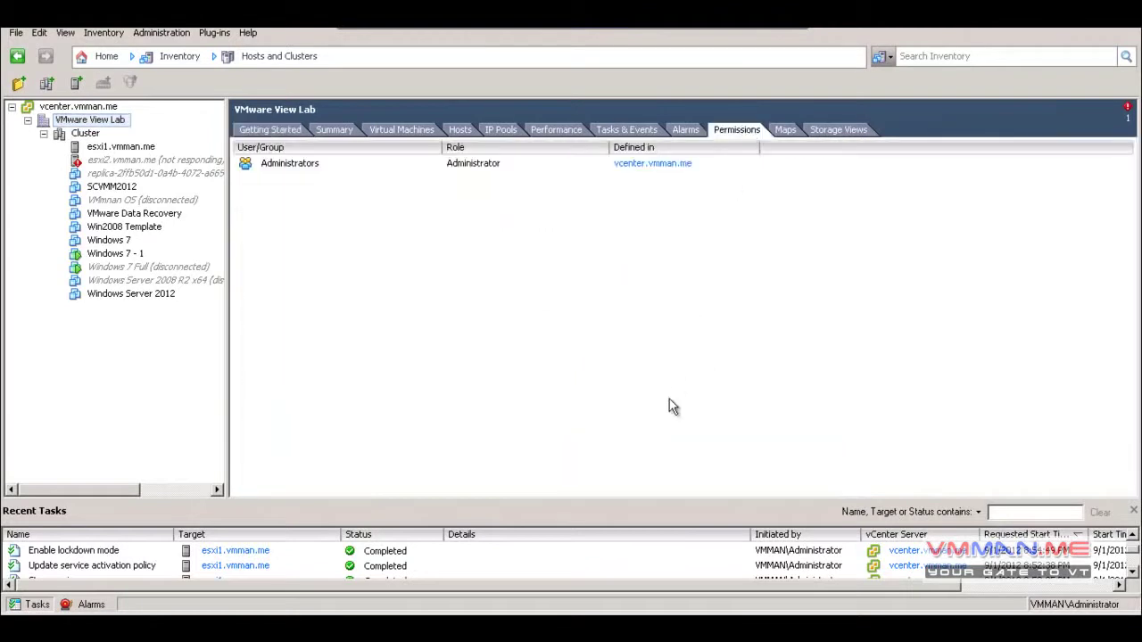
left_click(470, 168)
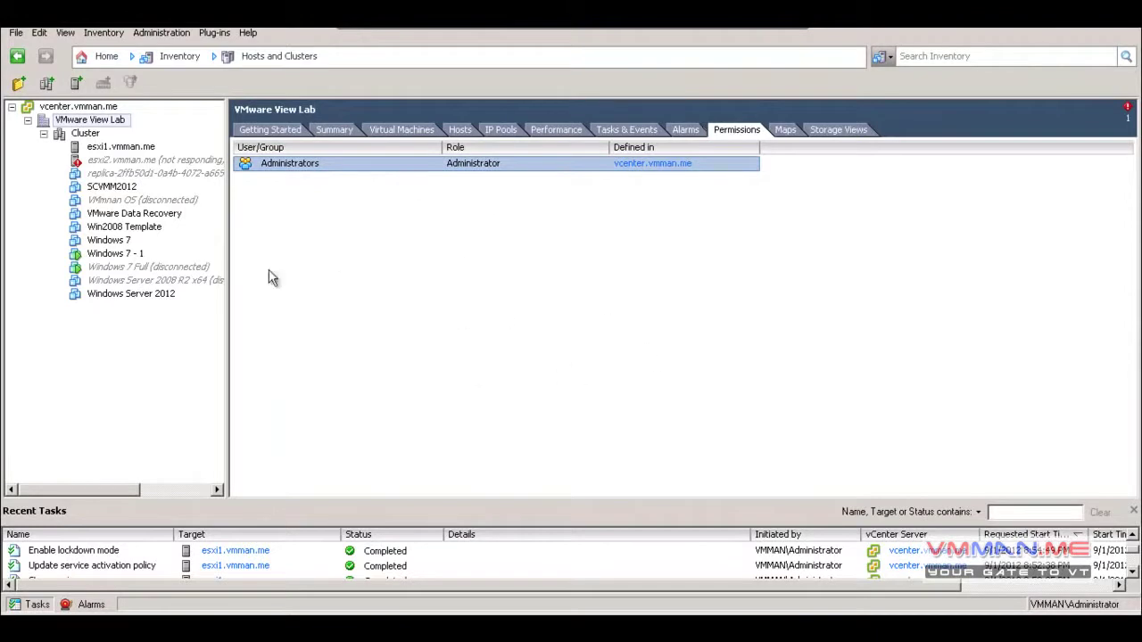
Step: Start adding a permission on the VMware View Lab datacenter and list the users and groups of the (server) domain
right_click(344, 310)
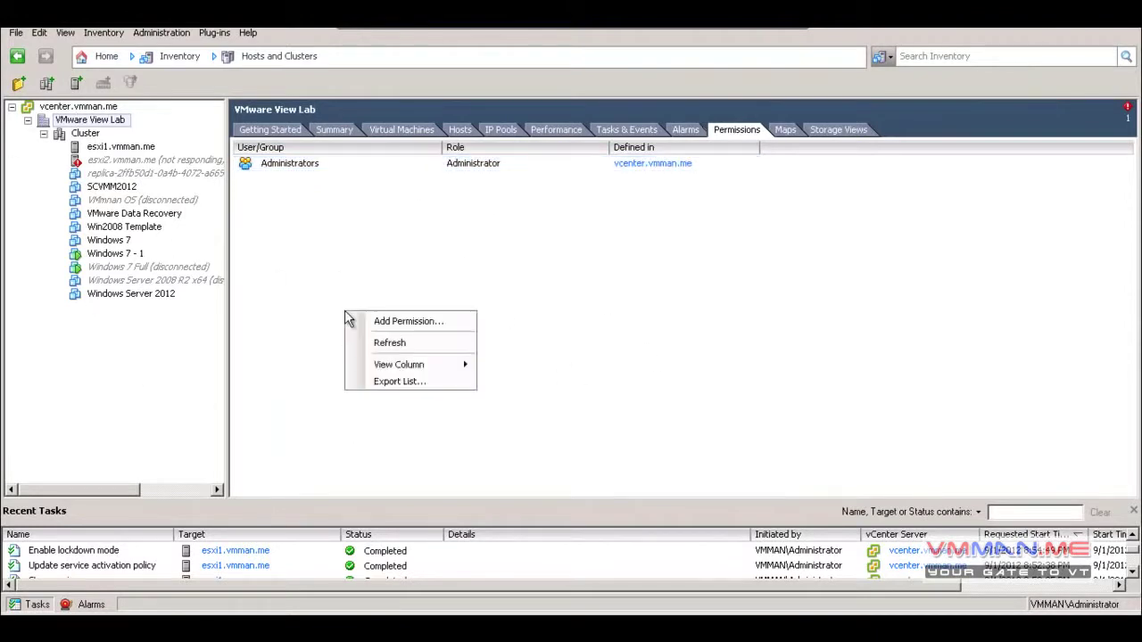
left_click(443, 320)
left_click(437, 465)
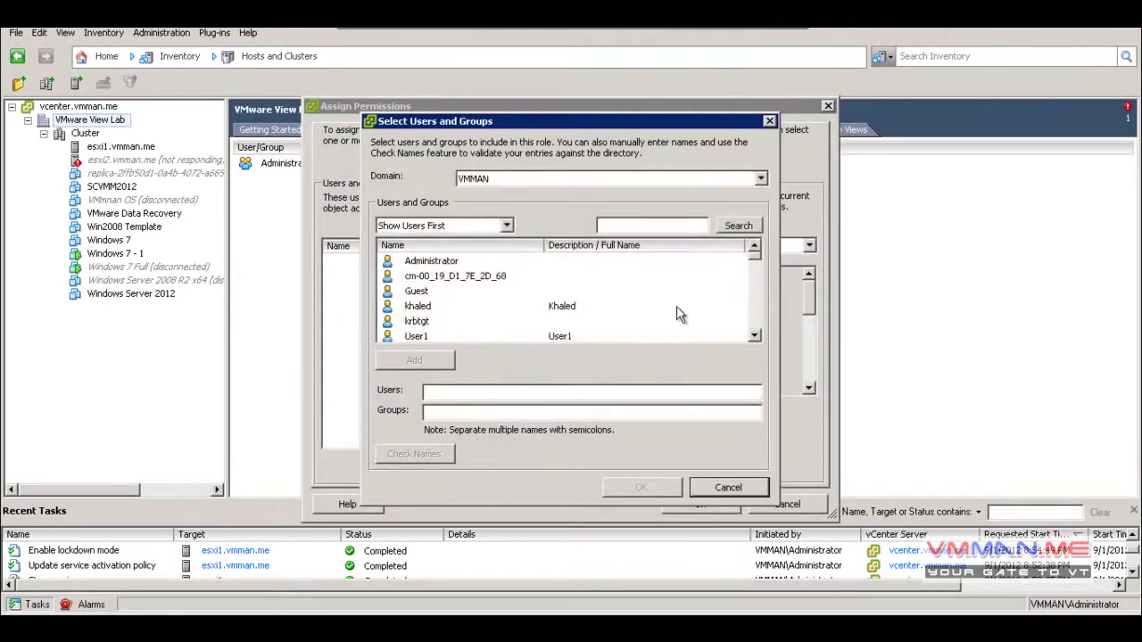
left_click(502, 179)
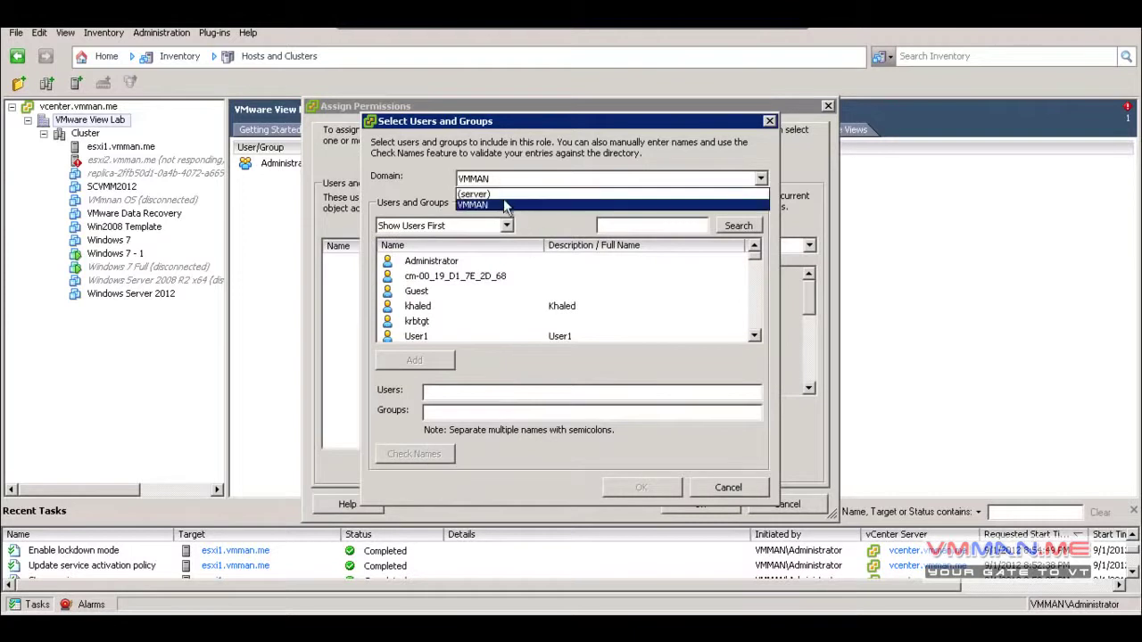
left_click(499, 199)
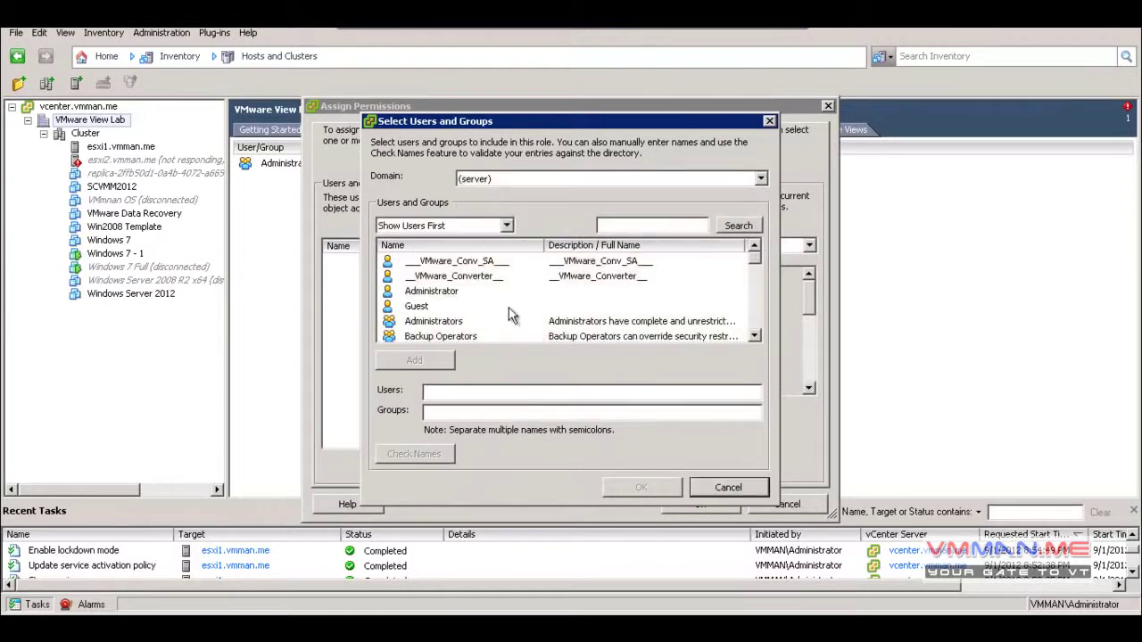
left_click(516, 186)
left_click(515, 183)
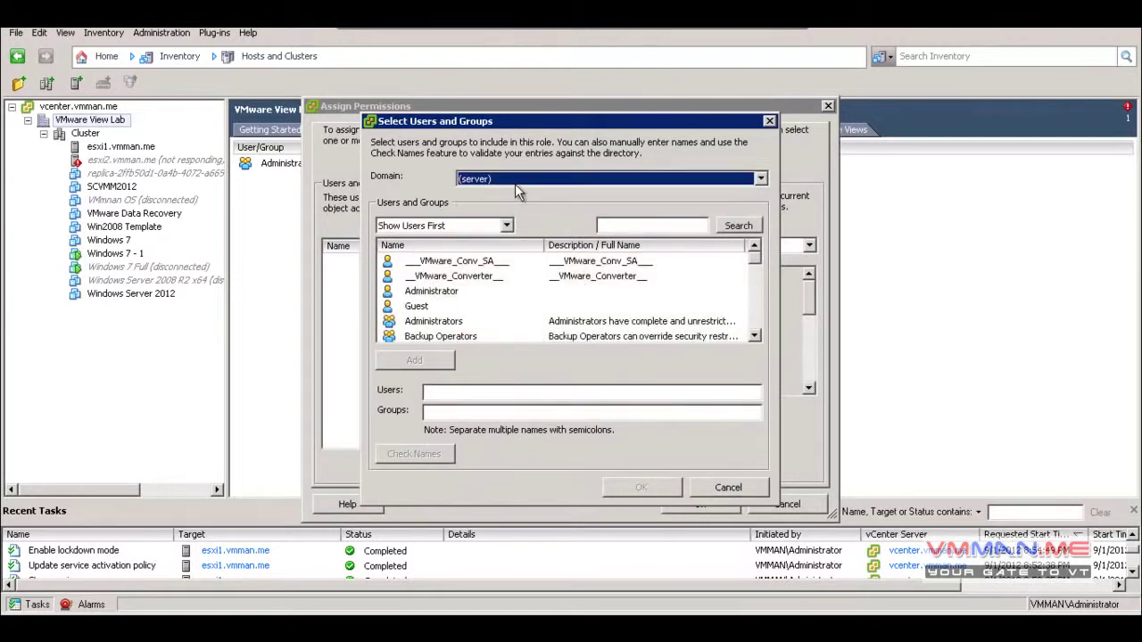
Step: Add the Administrator user from the (server) domain to the permission's users and groups
left_click(501, 308)
scroll(501, 311, "down", 10)
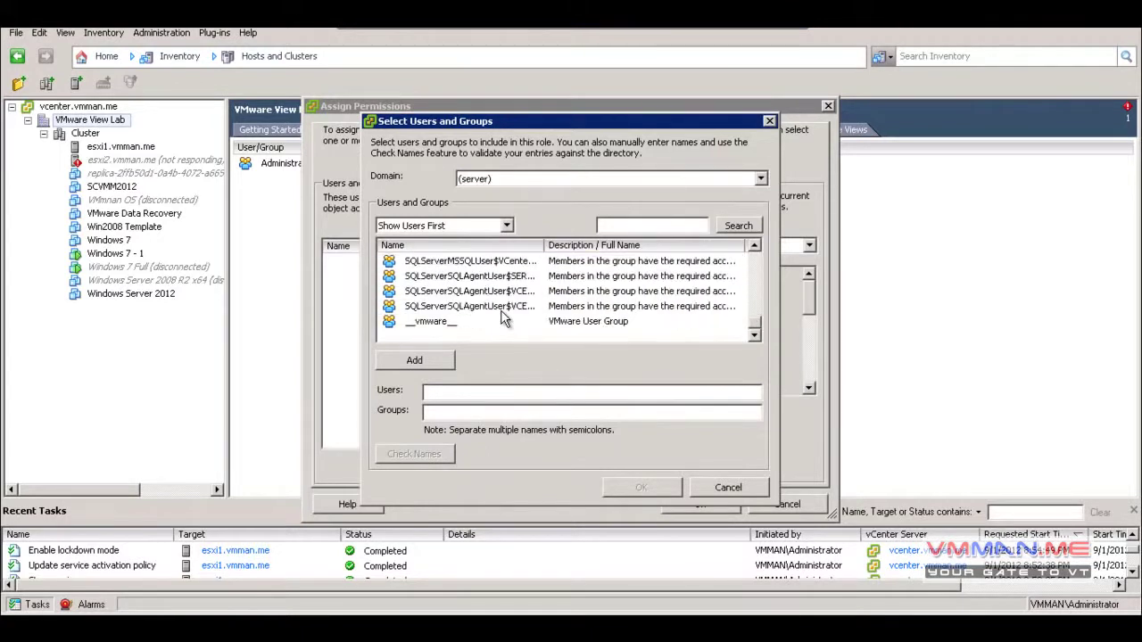
scroll(502, 316, "up", 10)
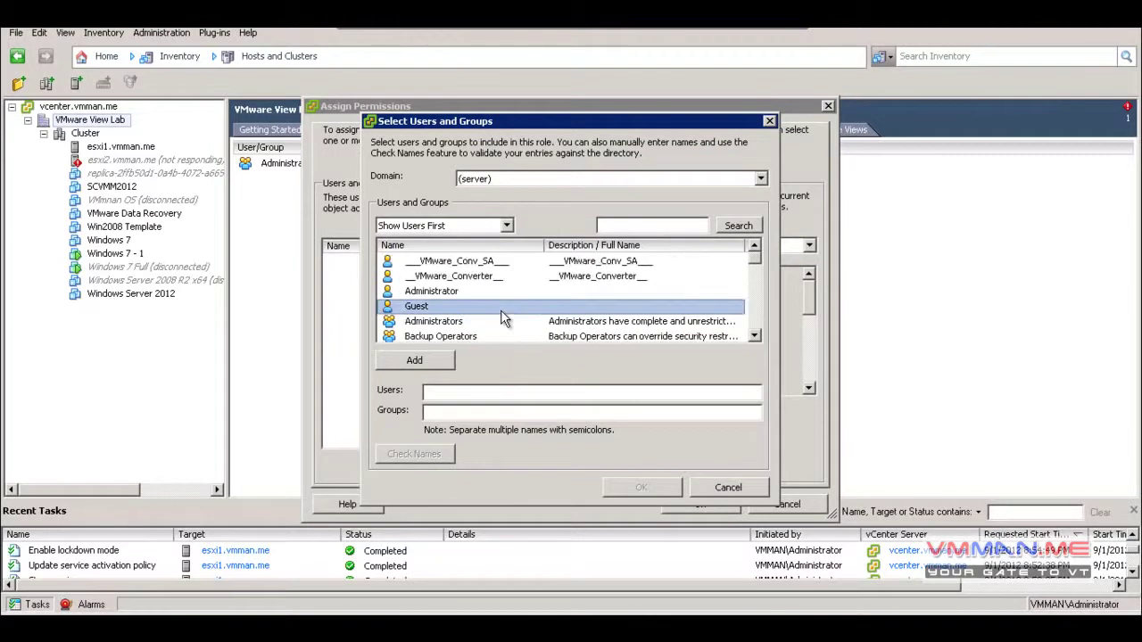
left_click(498, 293)
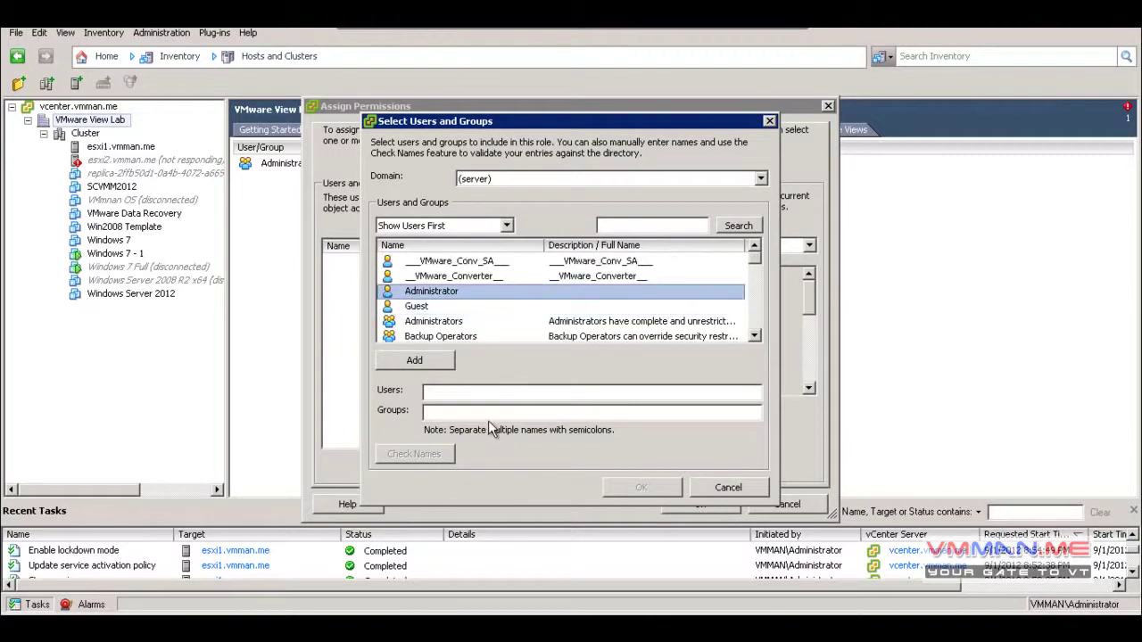
left_click(416, 364)
left_click(642, 488)
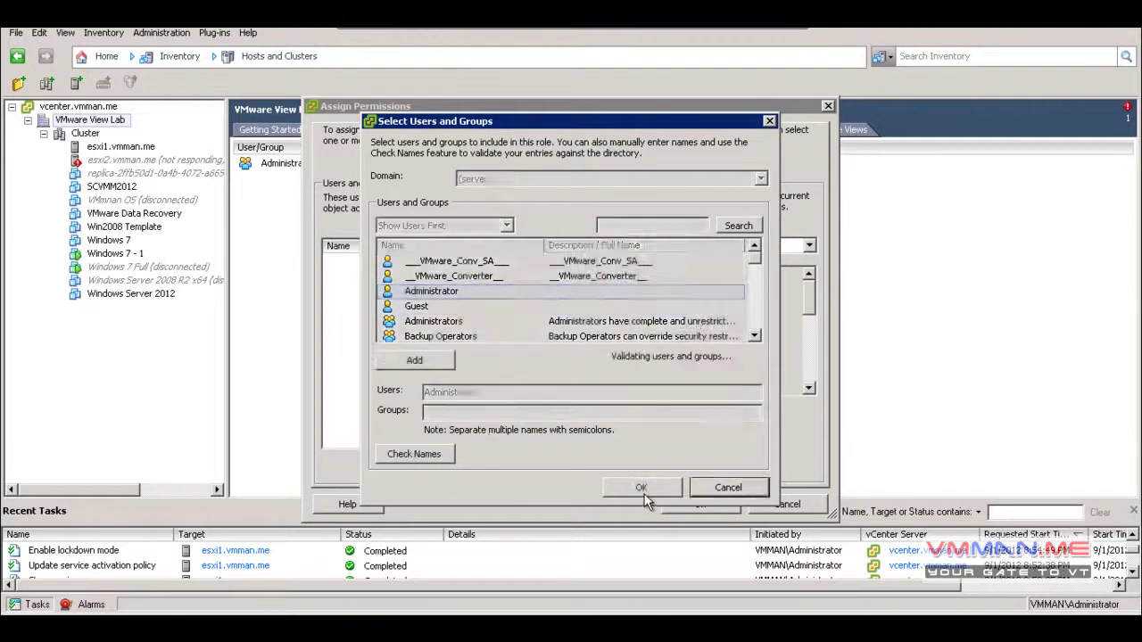
Step: Look through the assignable roles and remove the Administrator user from the permission
left_click(608, 247)
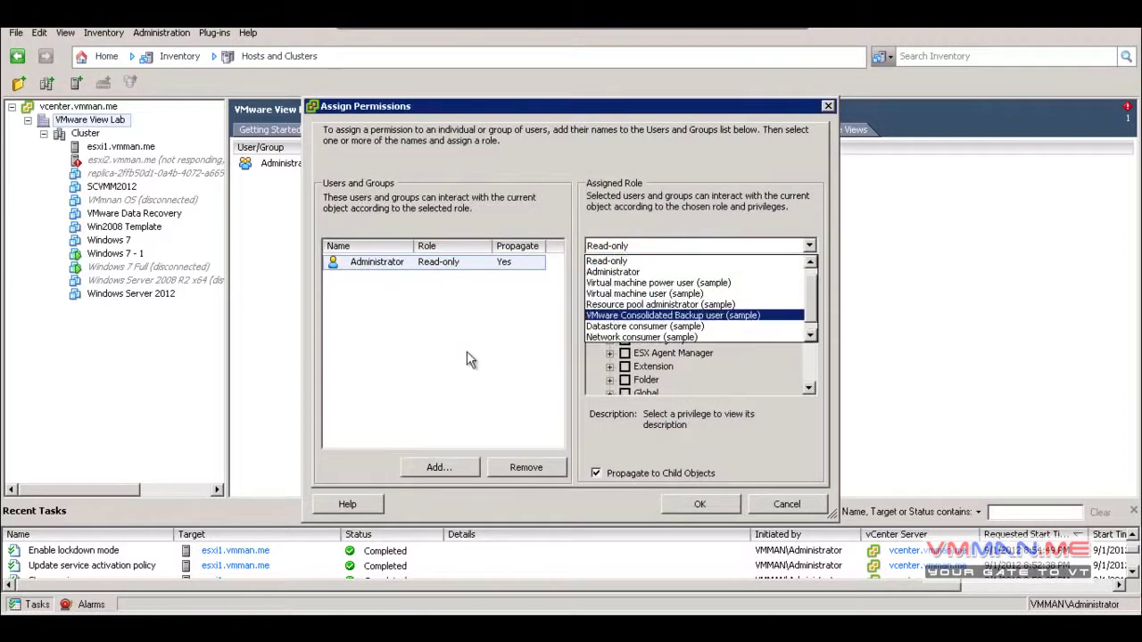
left_click(524, 476)
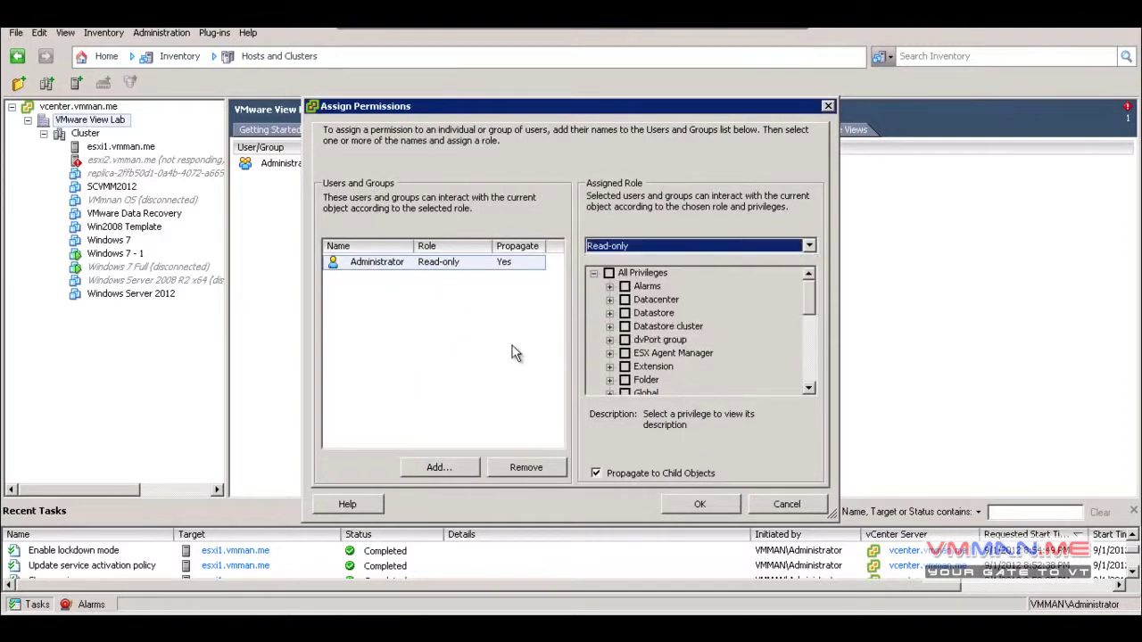
left_click(510, 369)
left_click(499, 263)
left_click(515, 466)
Step: Add the VMMAN domain user listed between Guest and krbtgt to the permission's users and groups
left_click(439, 467)
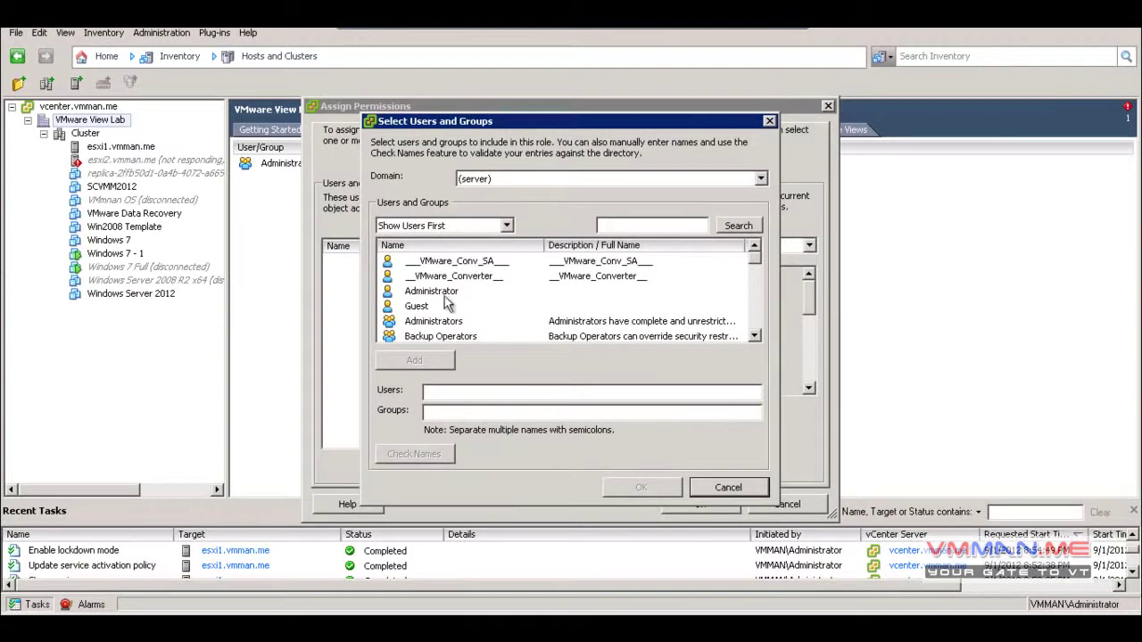
left_click(505, 298)
left_click(501, 178)
left_click(501, 198)
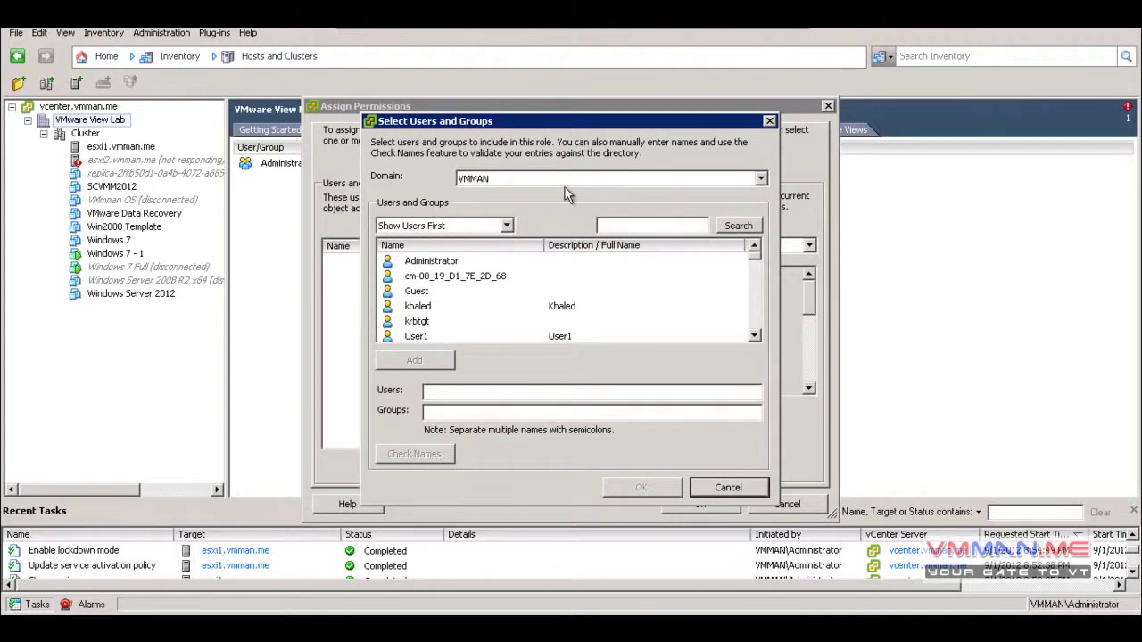
left_click(458, 306)
scroll(459, 316, "down", 5)
scroll(459, 321, "down", 8)
scroll(460, 321, "up", 10)
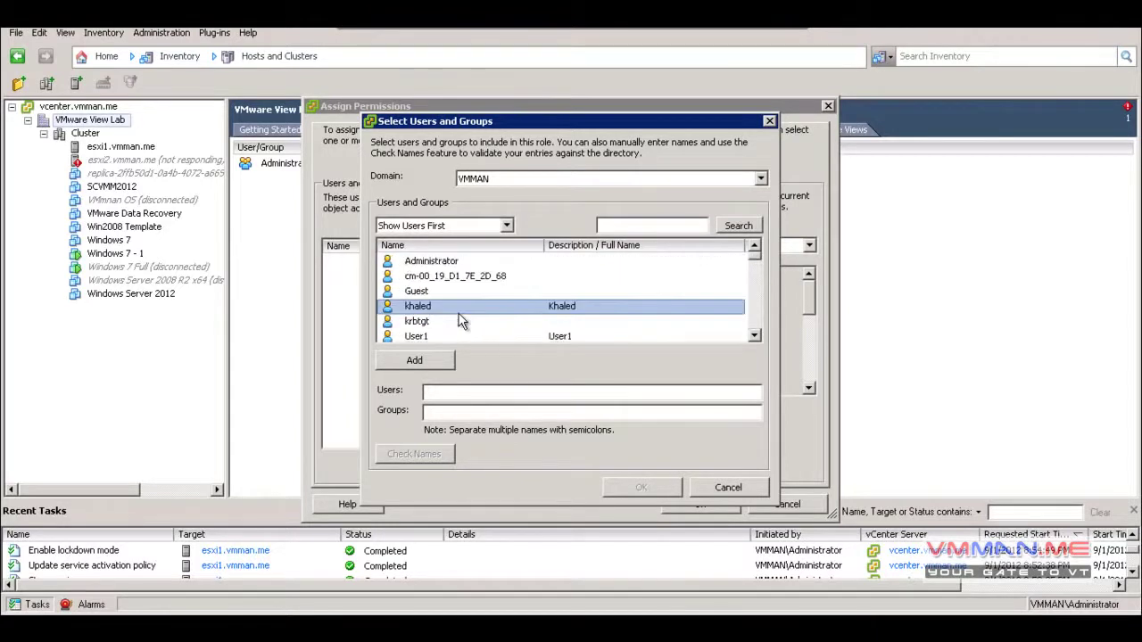
left_click(415, 361)
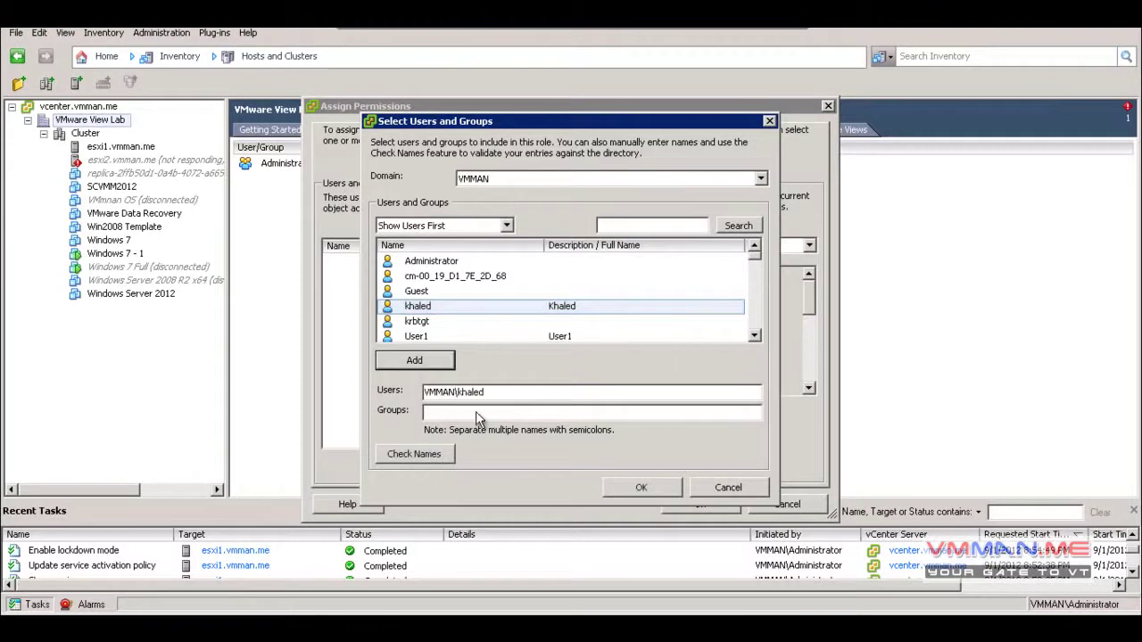
left_click(644, 488)
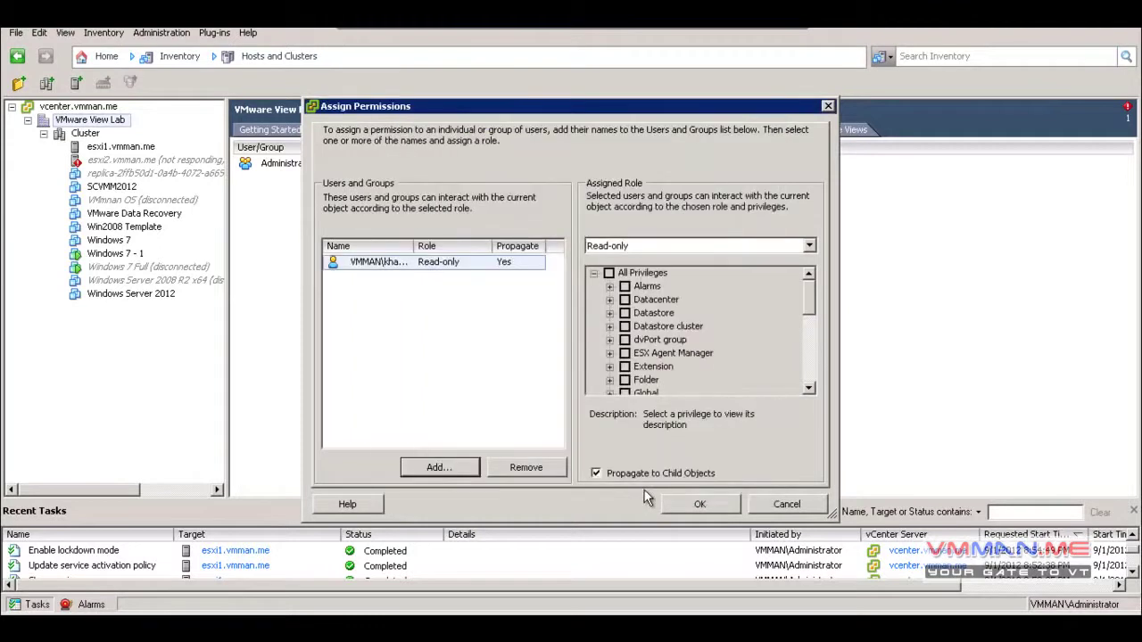
Step: Compare the Read-only, Administrator and Virtual machine power user (sample) roles for the added user, and assign Virtual machine user (sample)
left_click(610, 250)
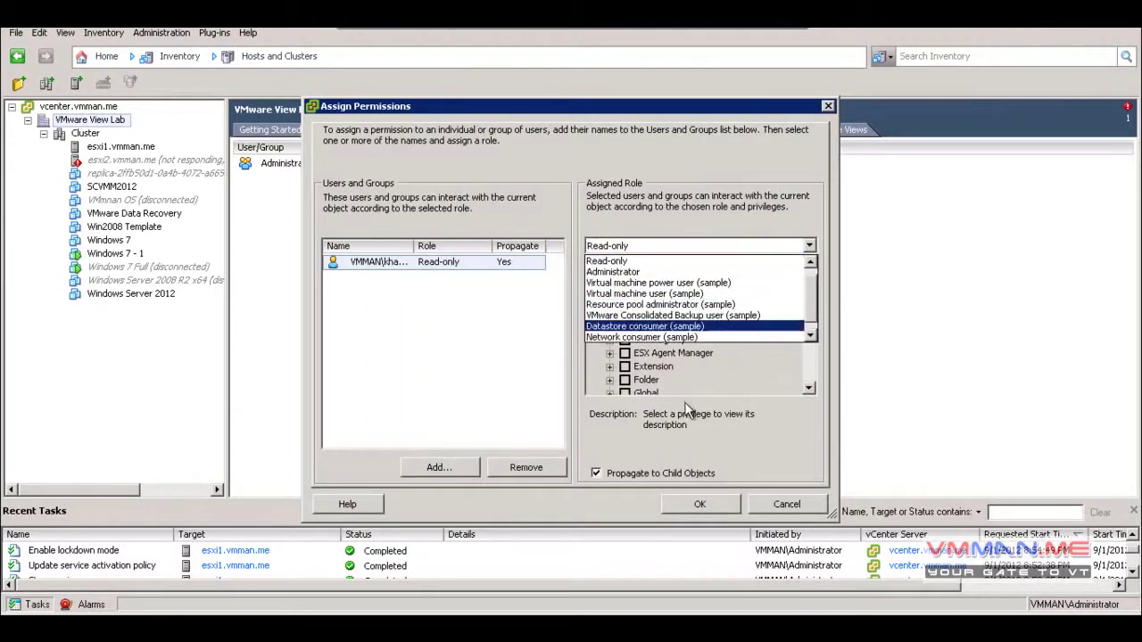
left_click(611, 260)
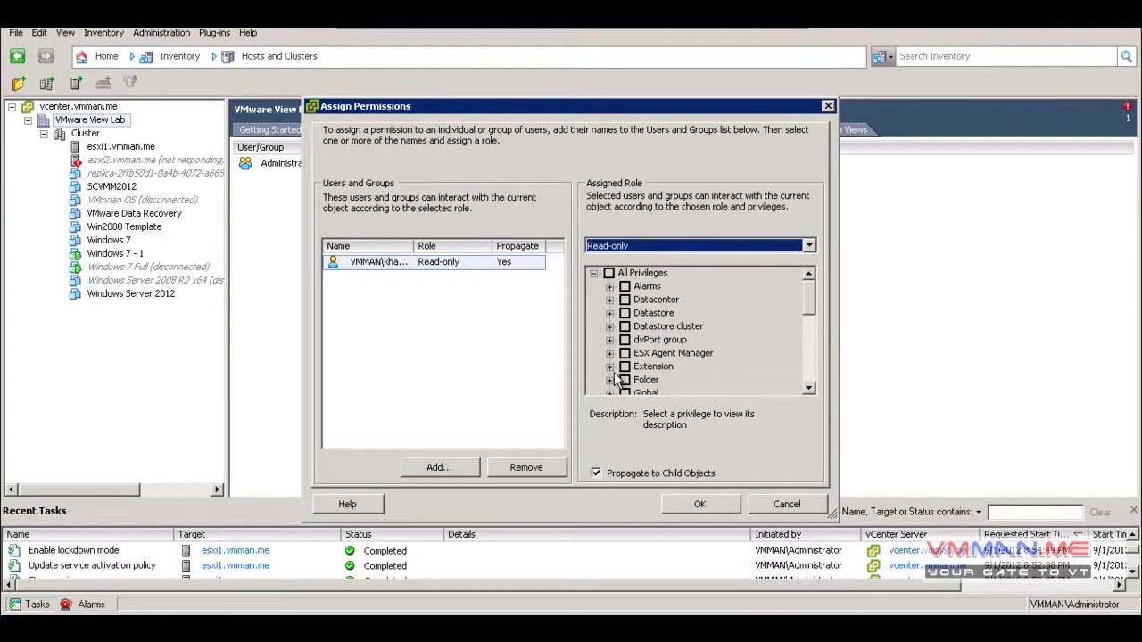
left_click(656, 249)
left_click(613, 271)
left_click(618, 252)
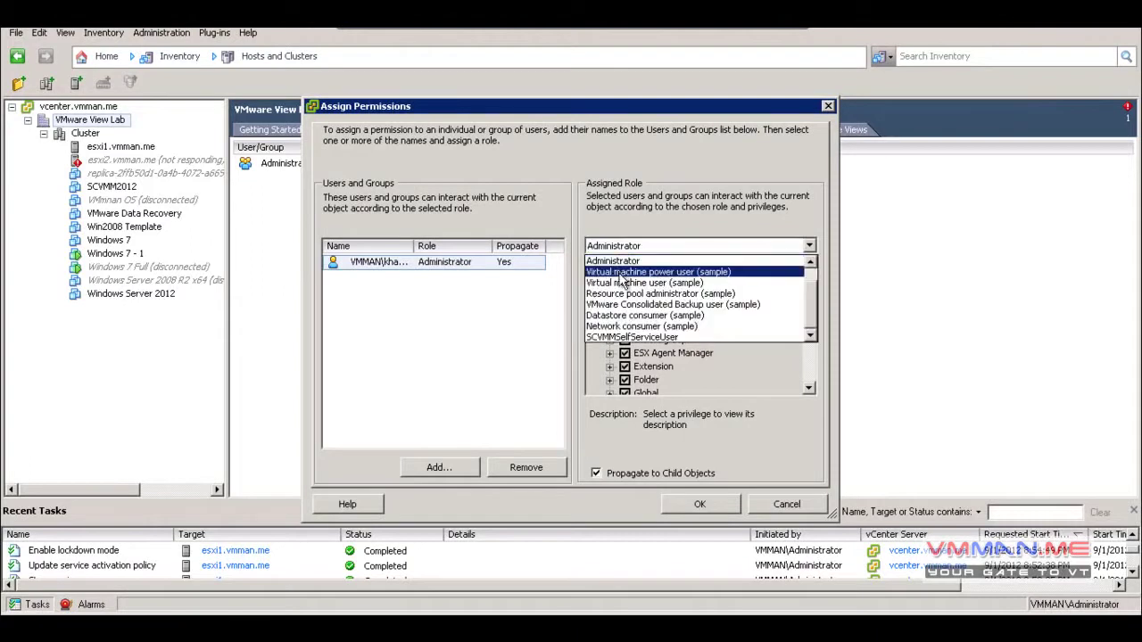
left_click(624, 272)
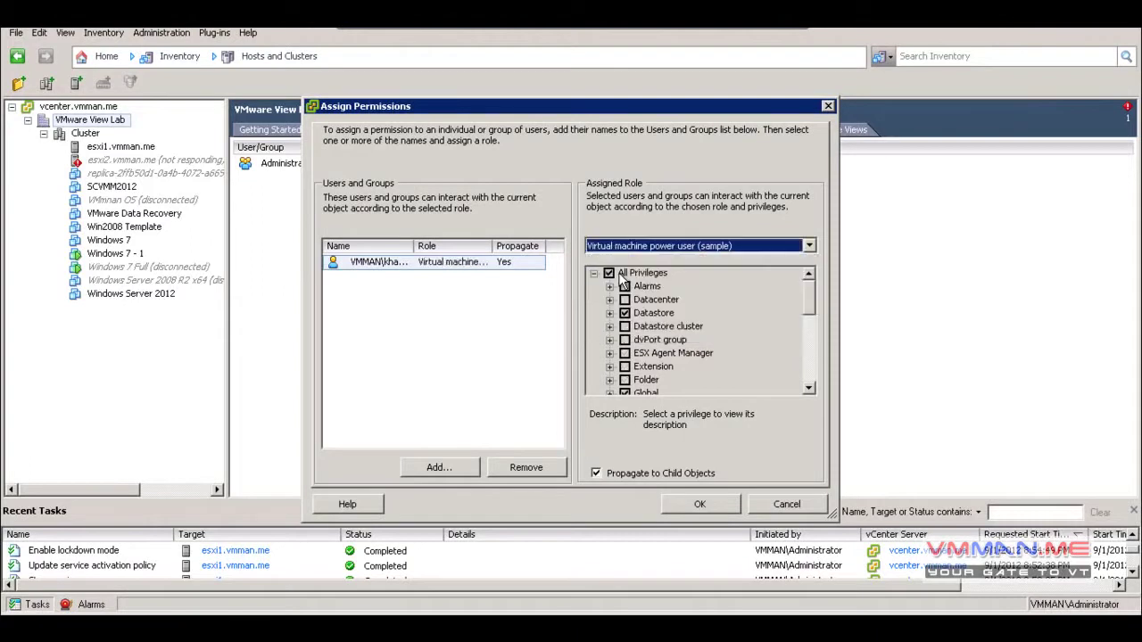
left_click(683, 250)
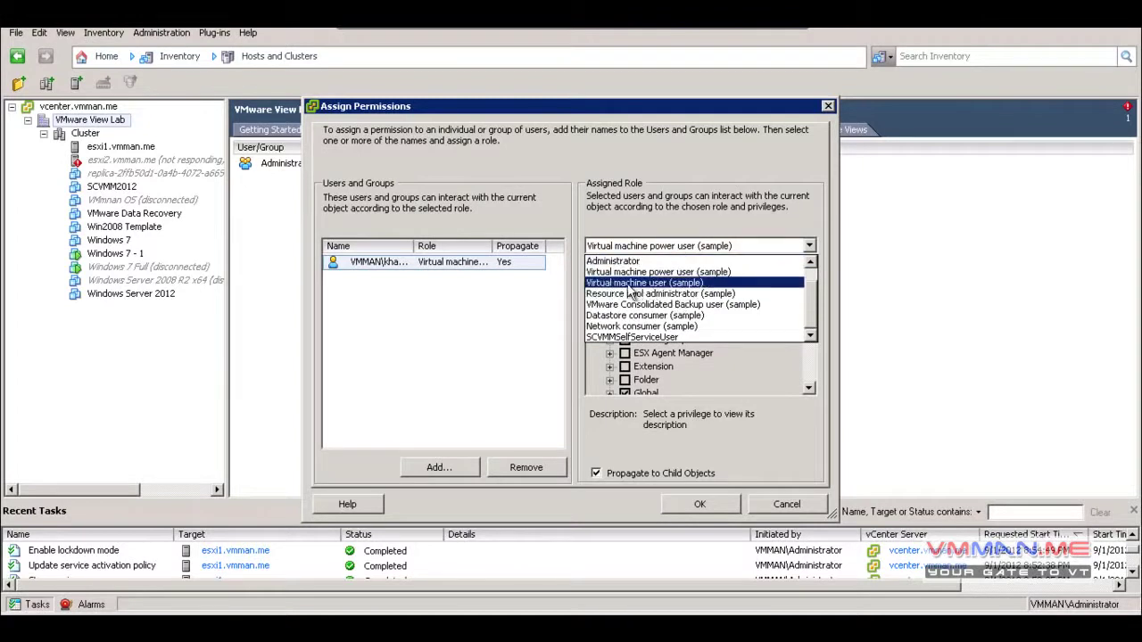
left_click(686, 284)
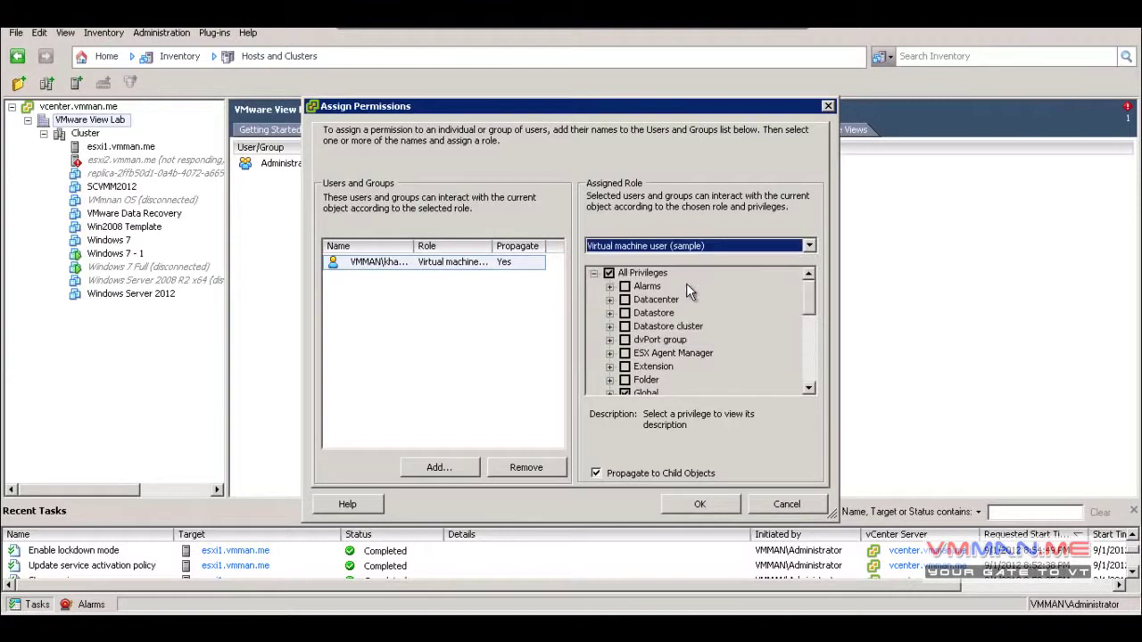
Step: Review the Virtual machine user (sample) privileges and the remaining assignable roles, and cancel the permission assignment
scroll(687, 290, "down", 6)
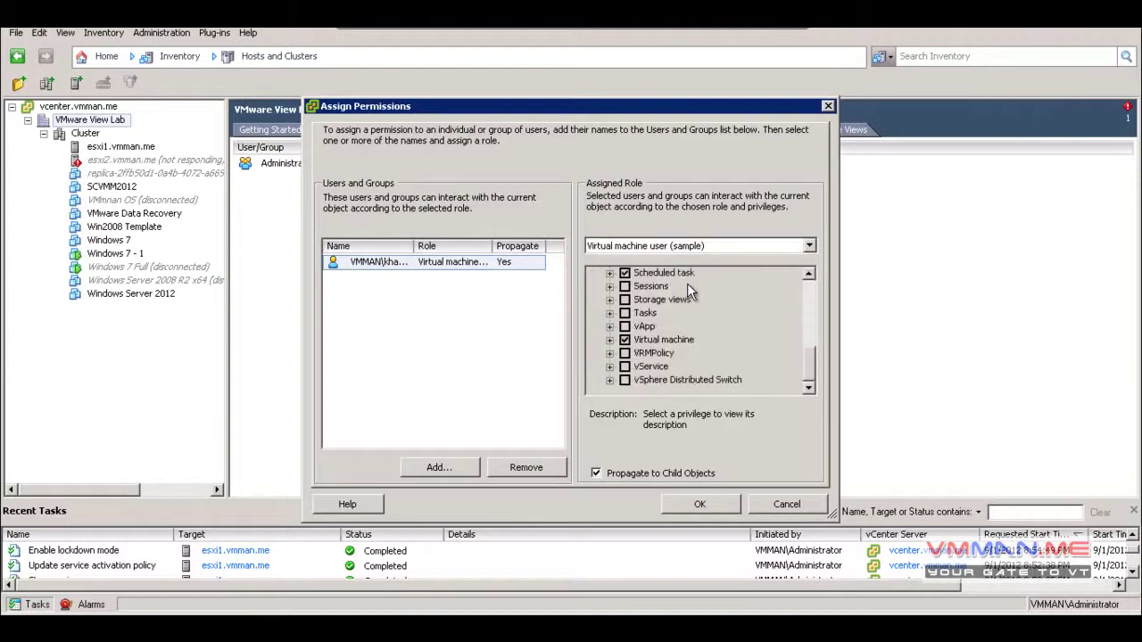
left_click(665, 246)
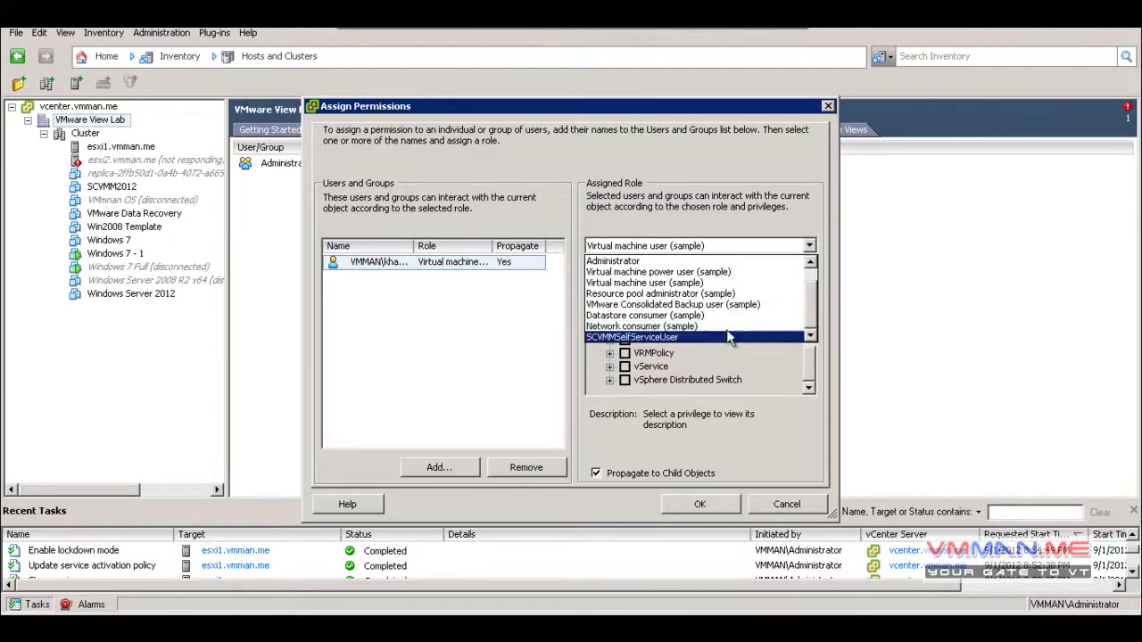
left_click(792, 527)
left_click(782, 504)
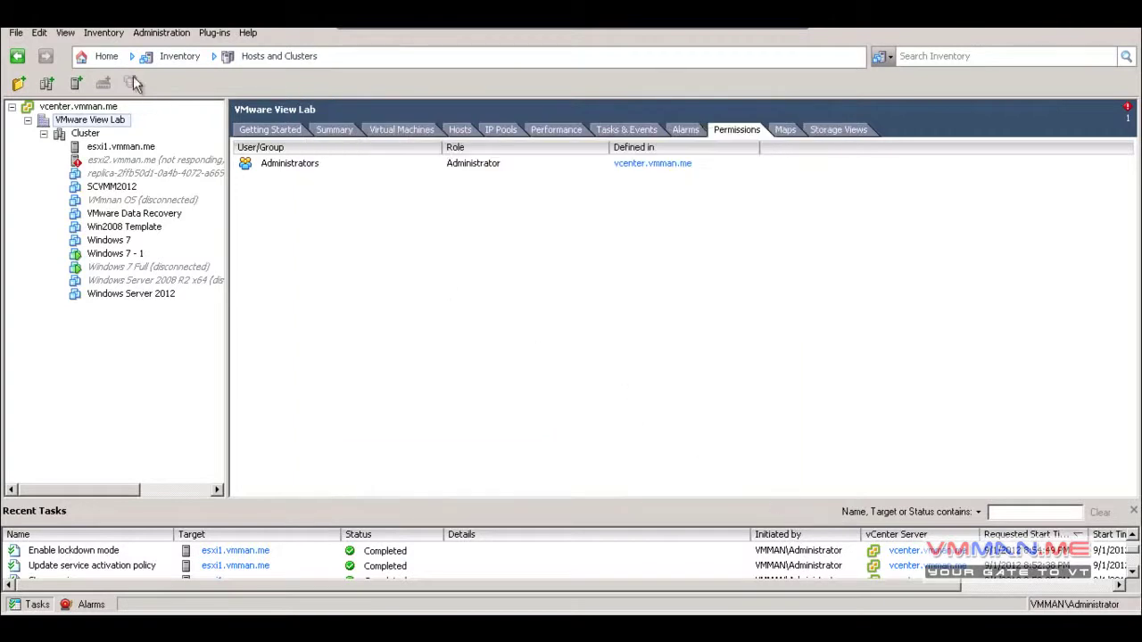
Step: Go to the vCenter roles administration and open the Virtual machine user (sample) role for editing
left_click(107, 56)
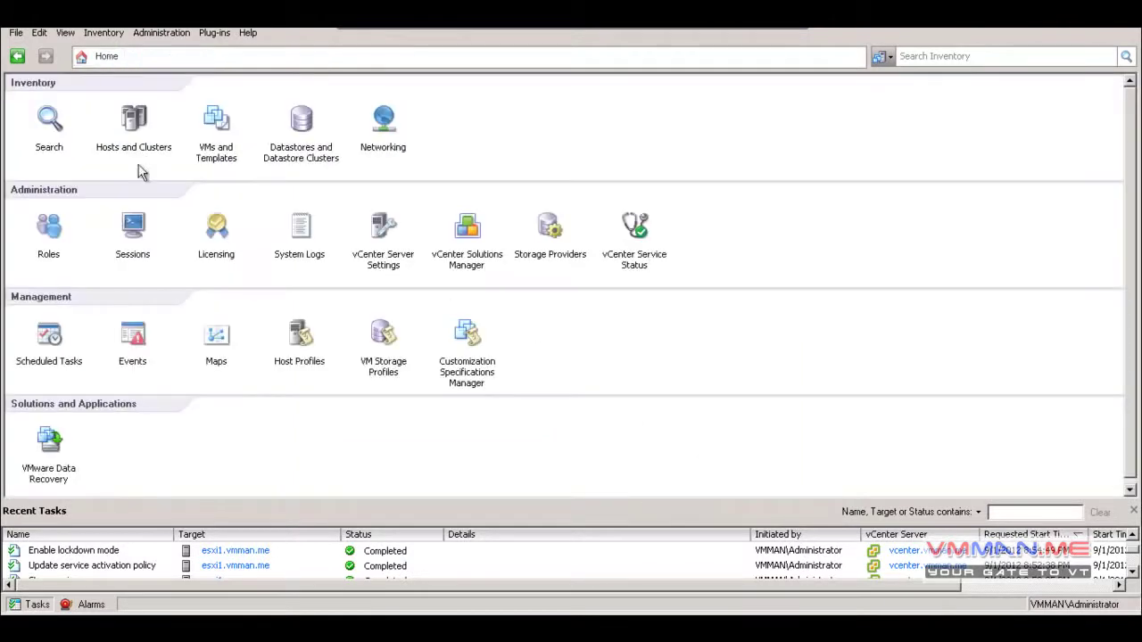
left_click(64, 238)
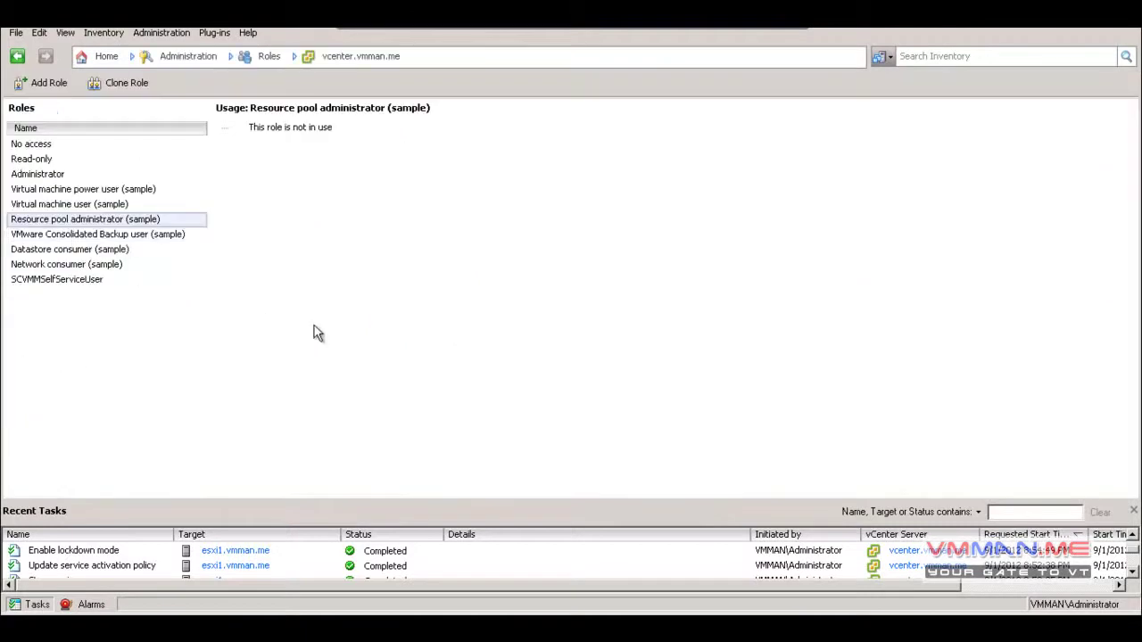
left_click(67, 205)
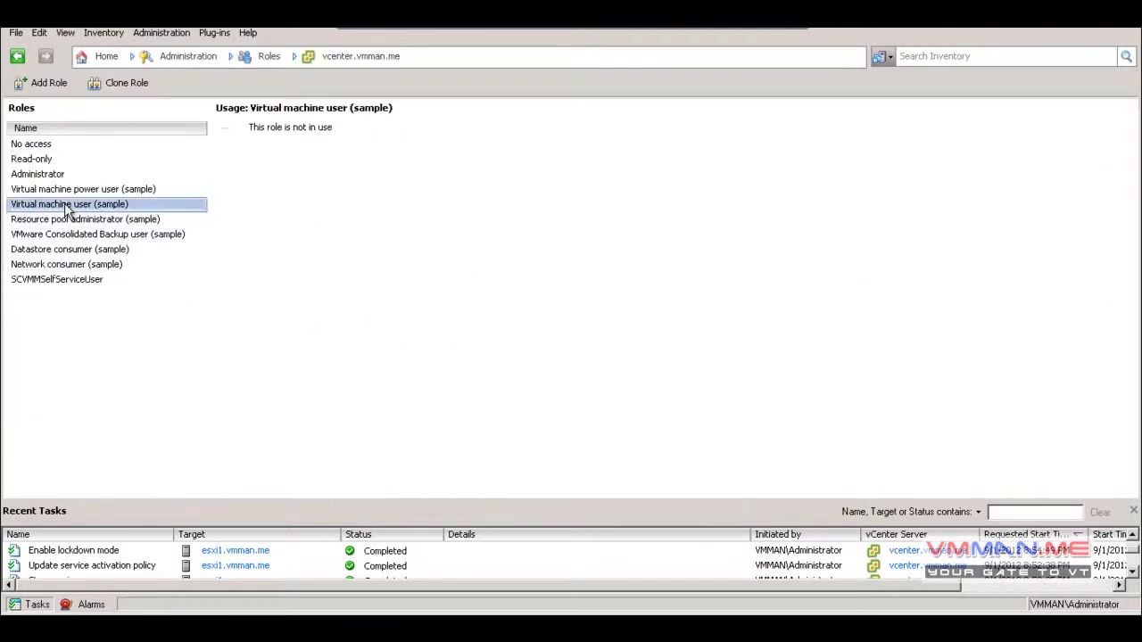
right_click(67, 205)
left_click(120, 289)
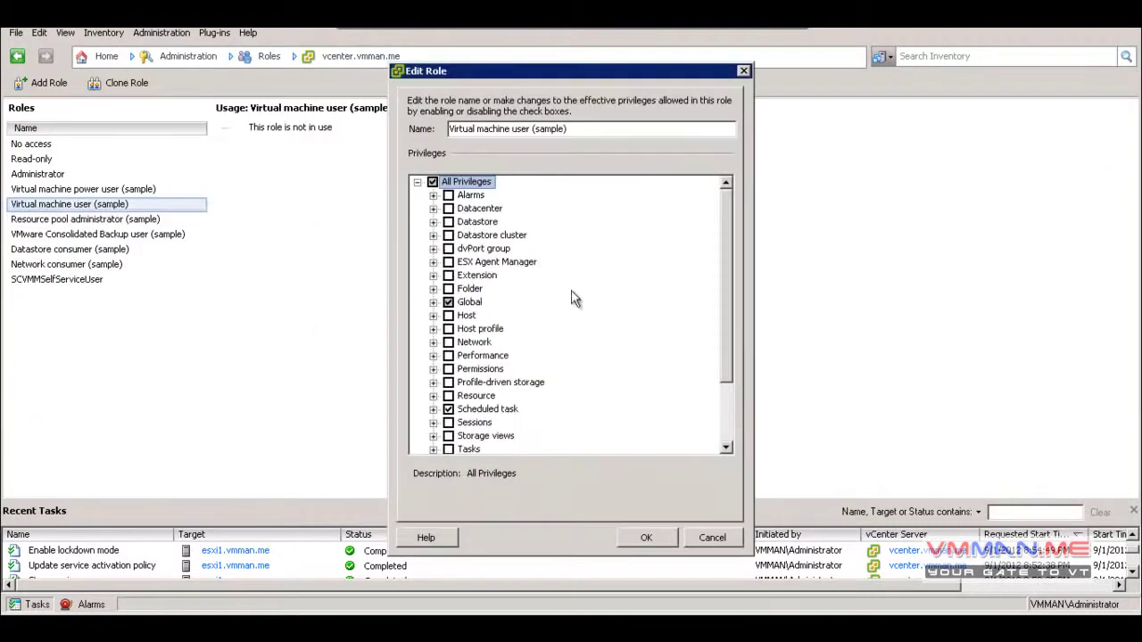
Step: Examine the role's privileges, including the Virtual machine group and its Configuration entries, and close the role without changes
left_click(447, 262)
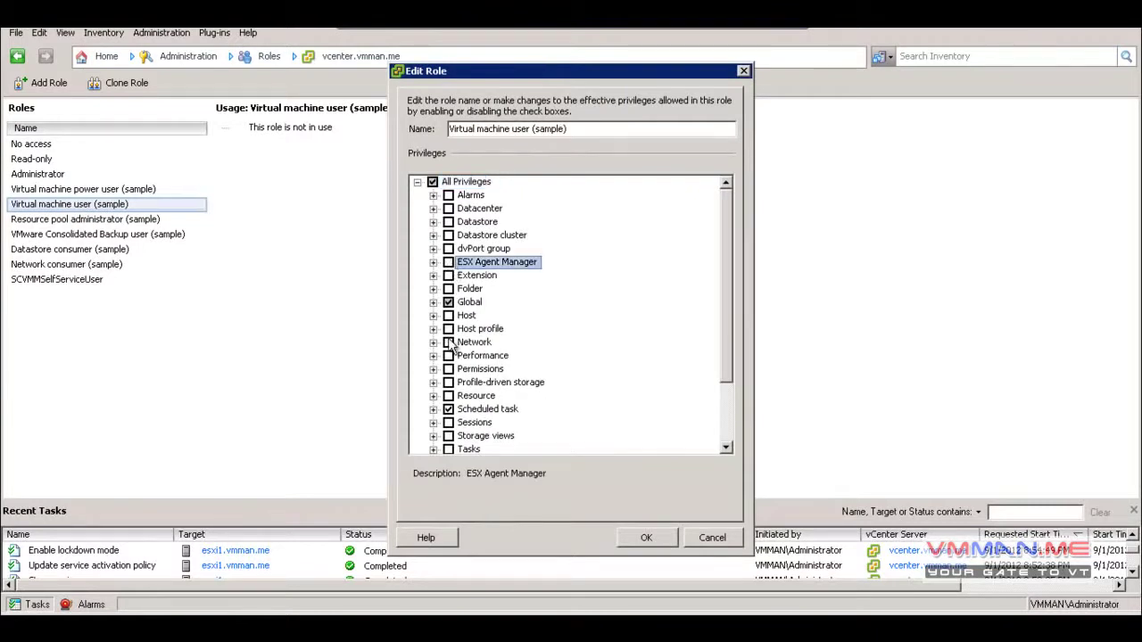
scroll(452, 344, "down", 2)
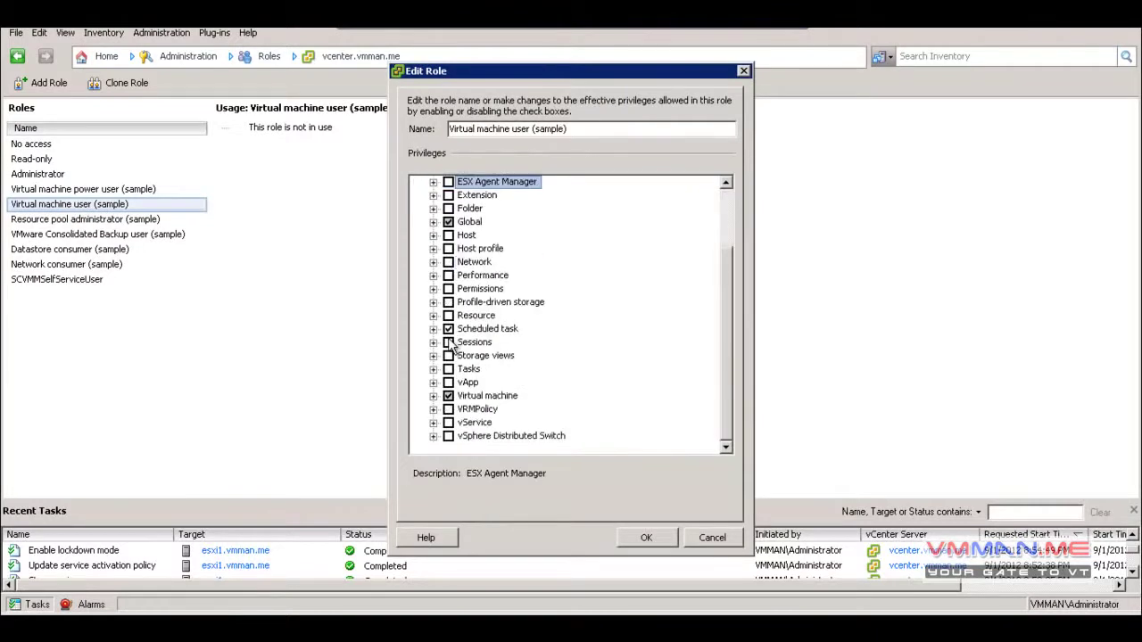
left_click(434, 396)
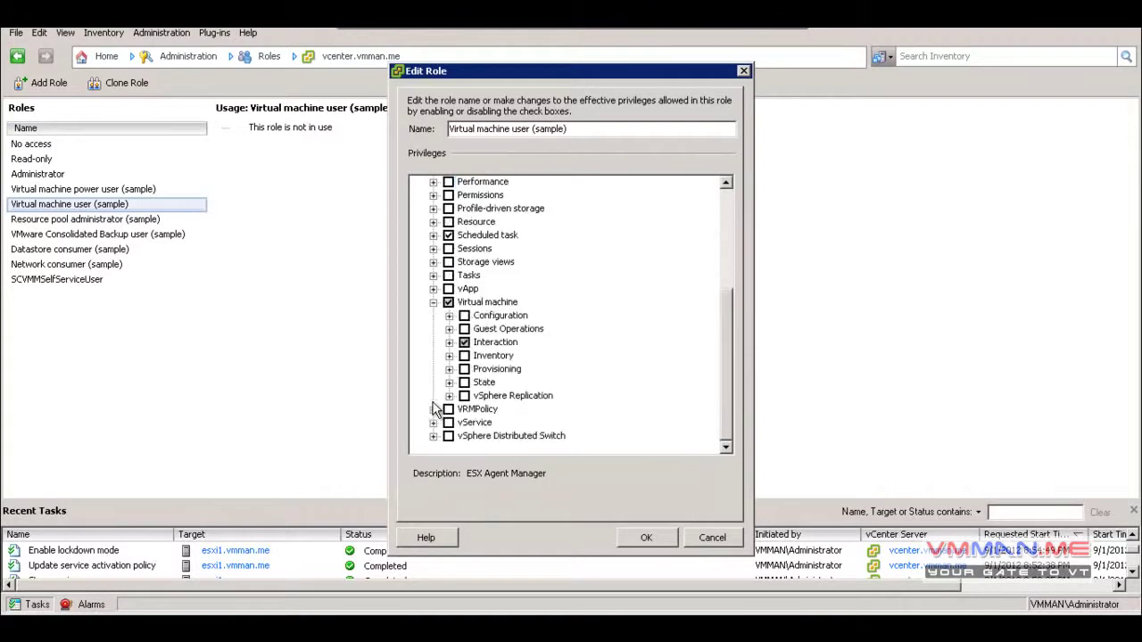
left_click(449, 316)
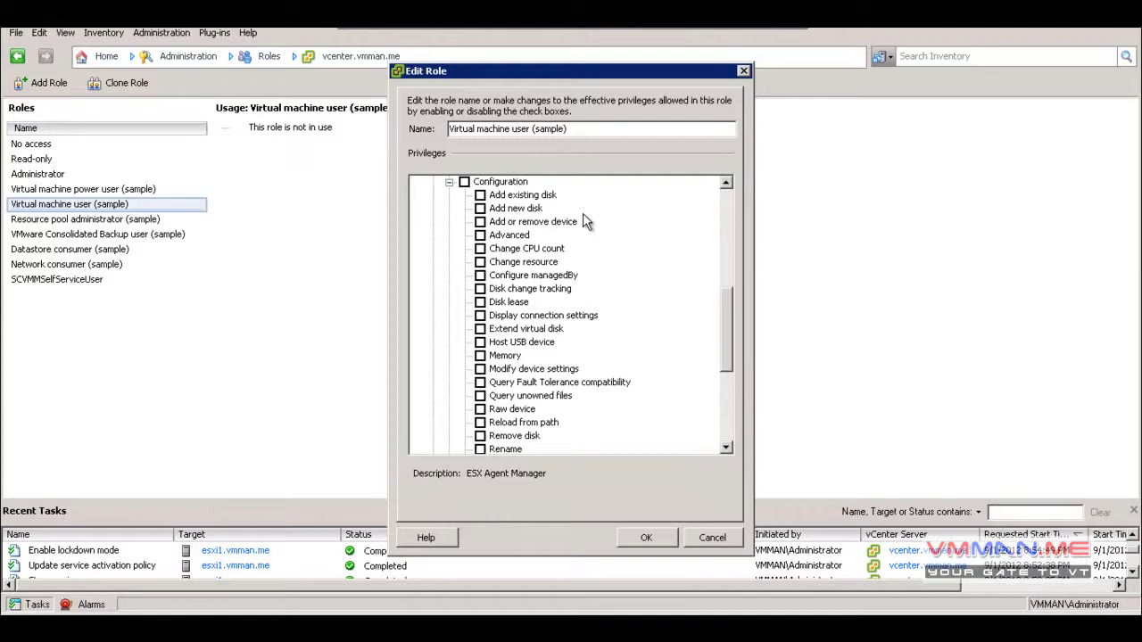
scroll(585, 221, "up", 1)
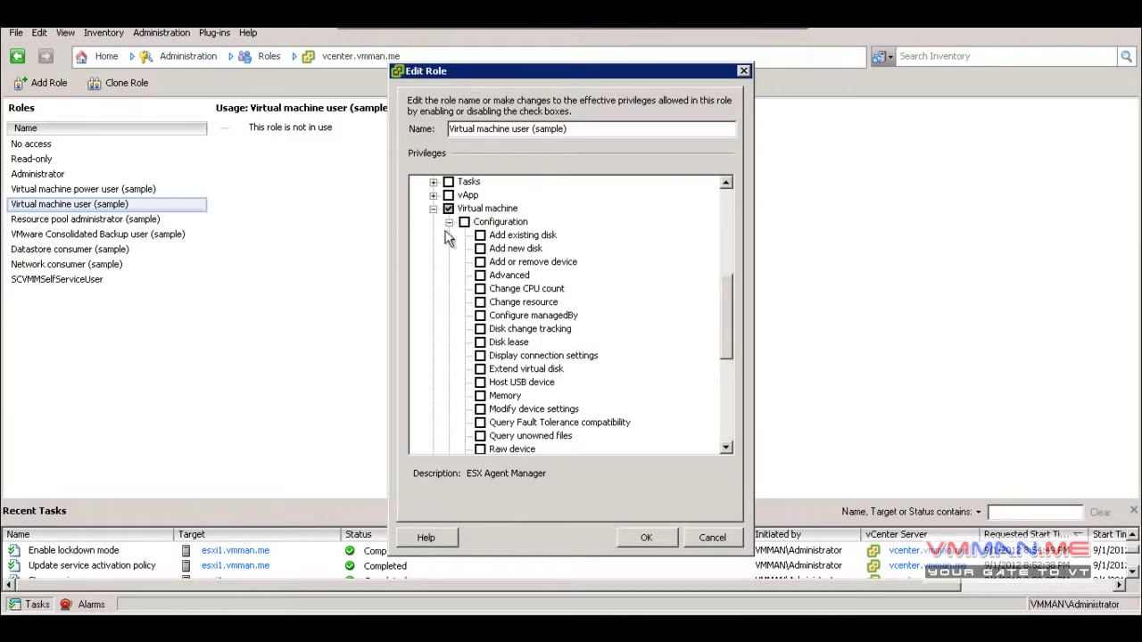
left_click(449, 222)
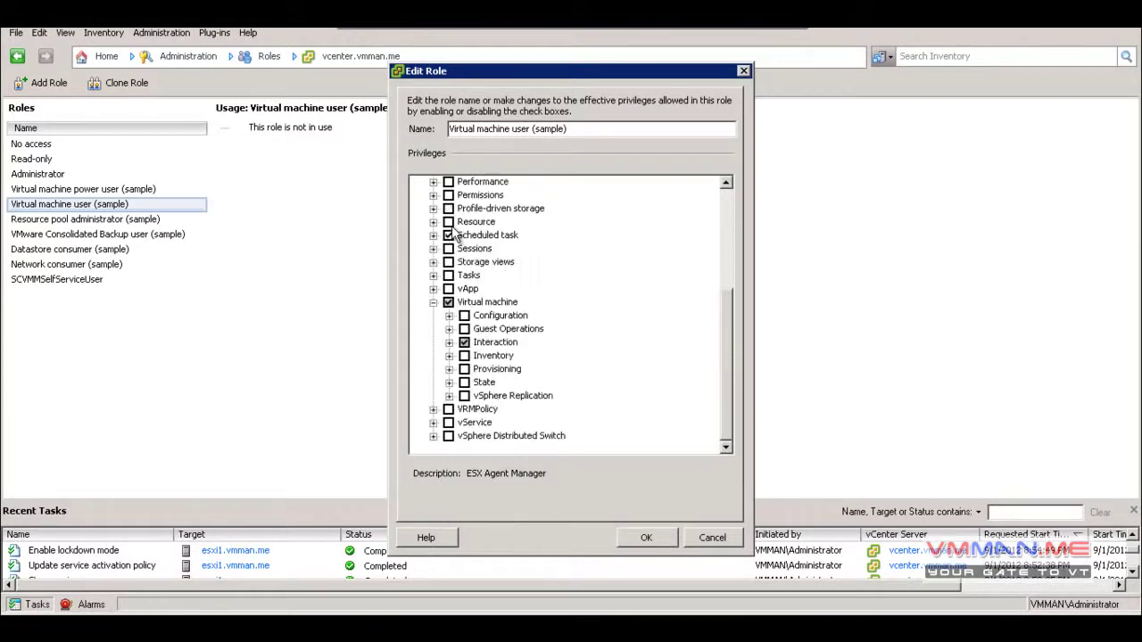
left_click(434, 303)
scroll(437, 314, "up", 2)
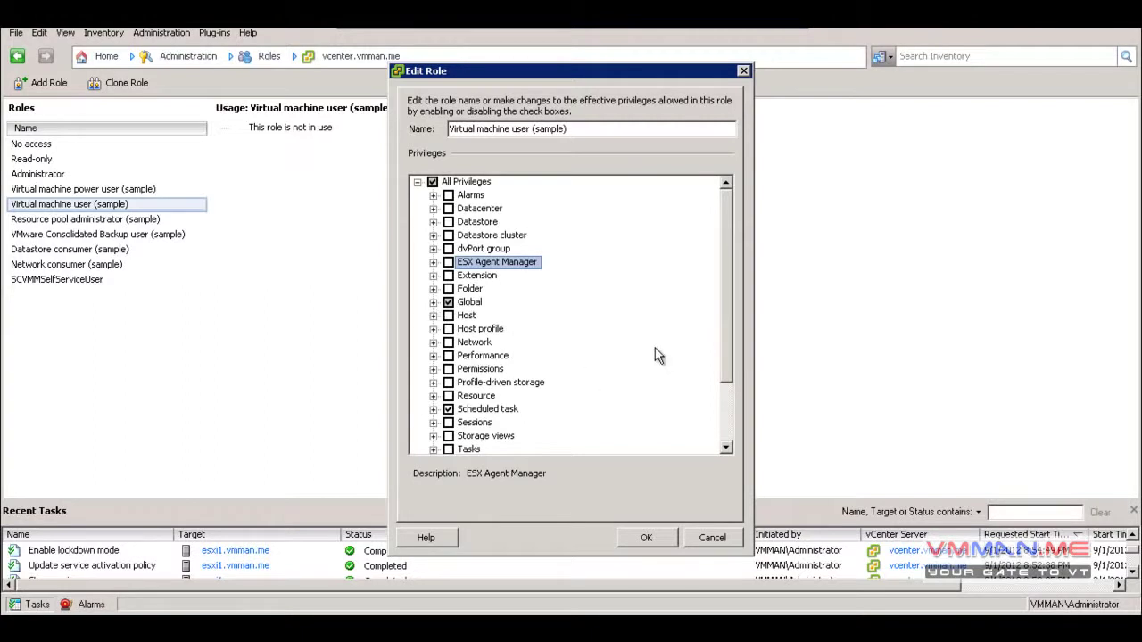
left_click(723, 538)
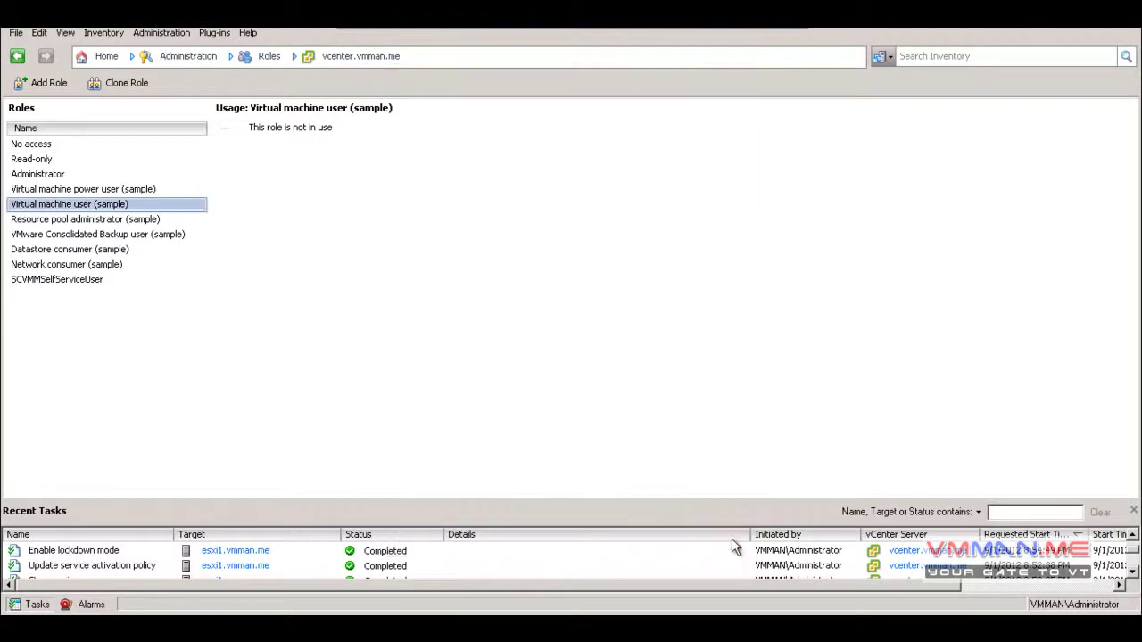
Step: Start a new role named Test and grant it all Alarms privileges
left_click(87, 211)
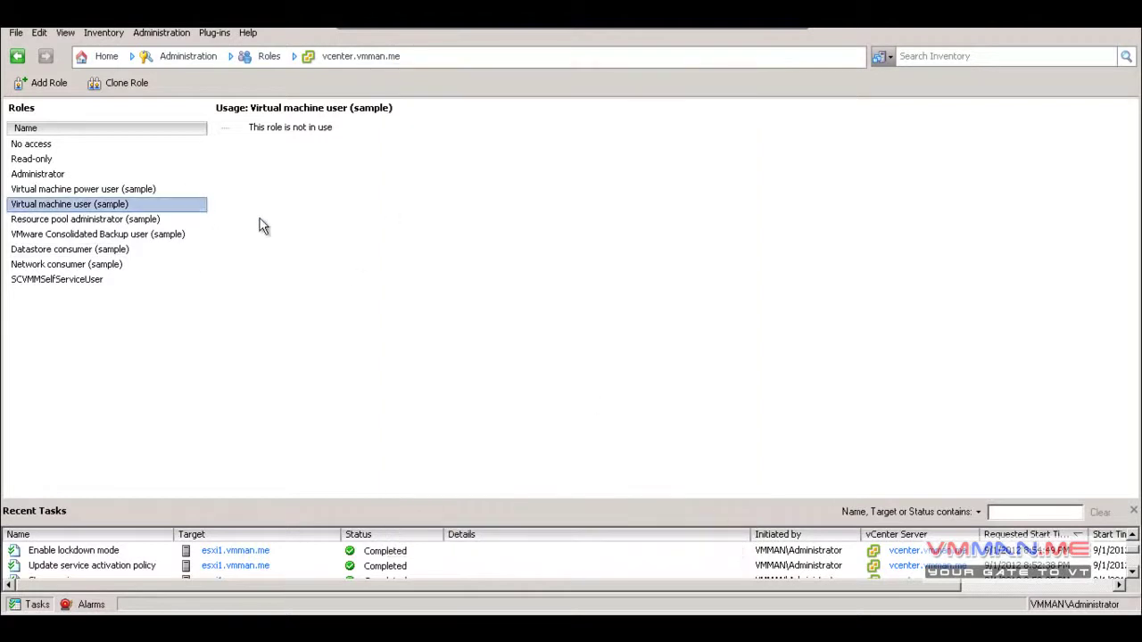
left_click(332, 191)
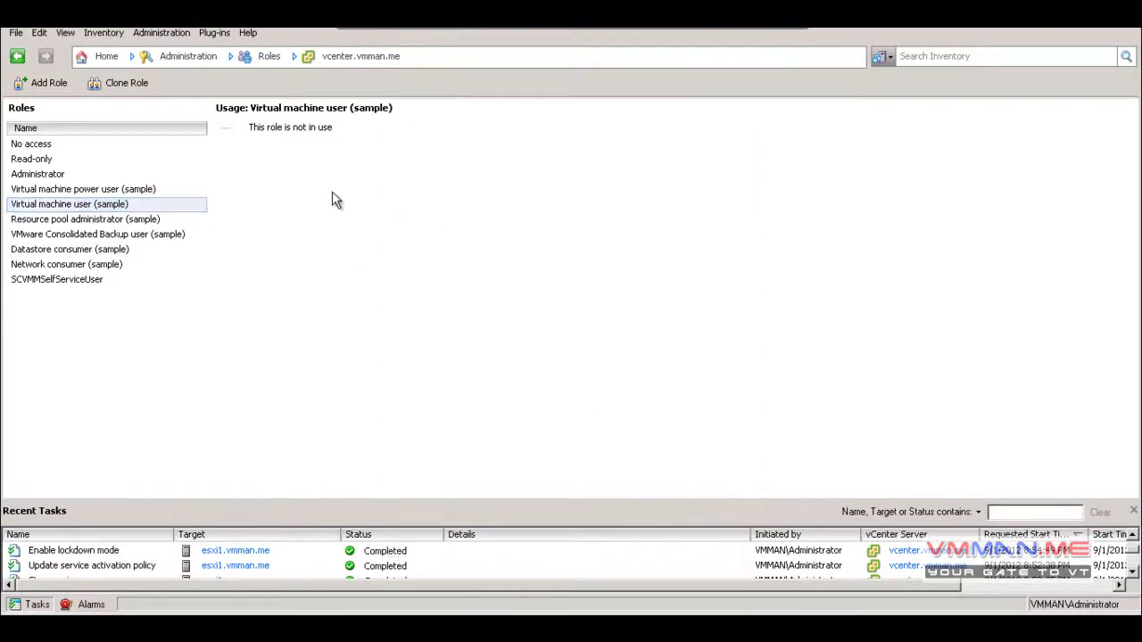
left_click(21, 84)
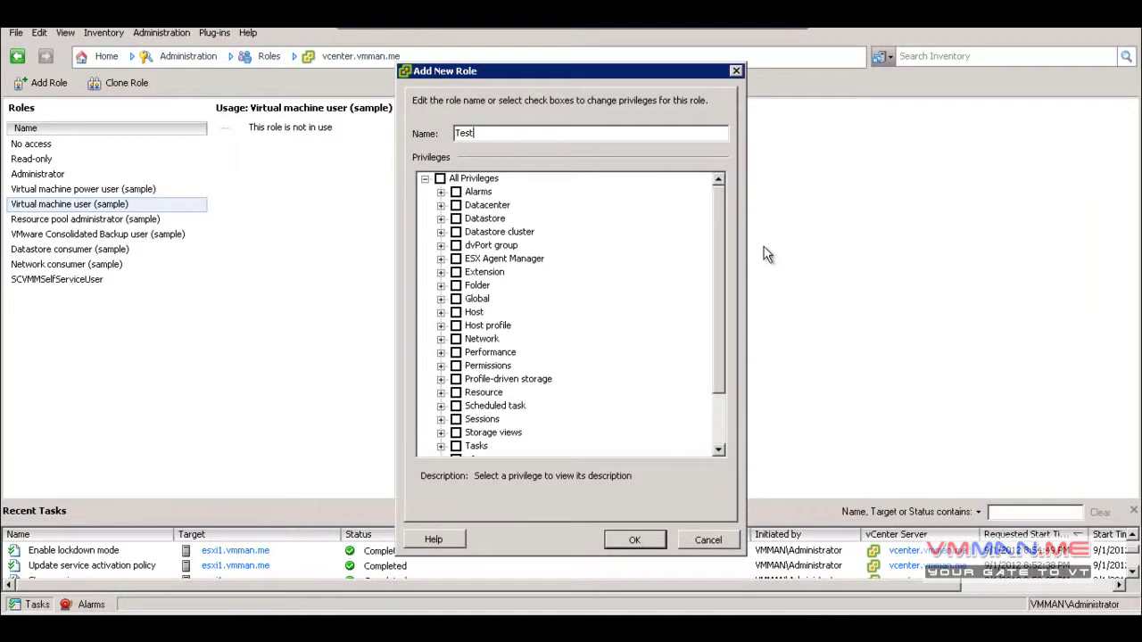
left_click(456, 192)
left_click(441, 193)
left_click(440, 192)
Step: Grant the Test role the Configuration, Inventory and vSphere Replication privileges of the Virtual machine group
scroll(632, 329, "down", 2)
left_click(440, 418)
scroll(457, 435, "down", 1)
left_click(441, 392)
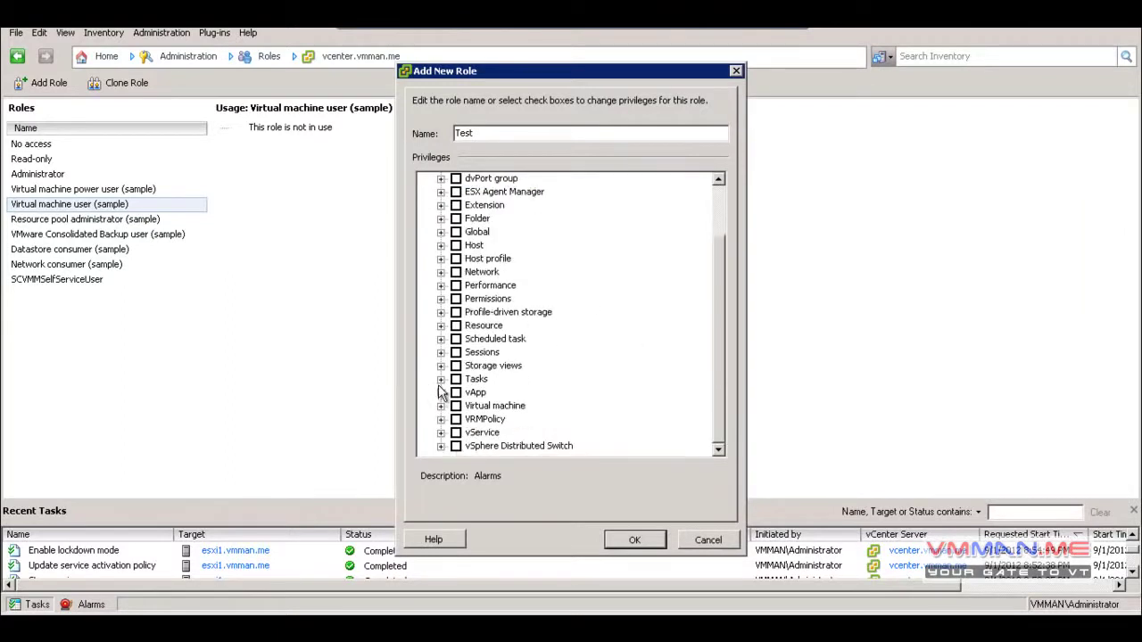
left_click(440, 405)
scroll(439, 406, "down", 1)
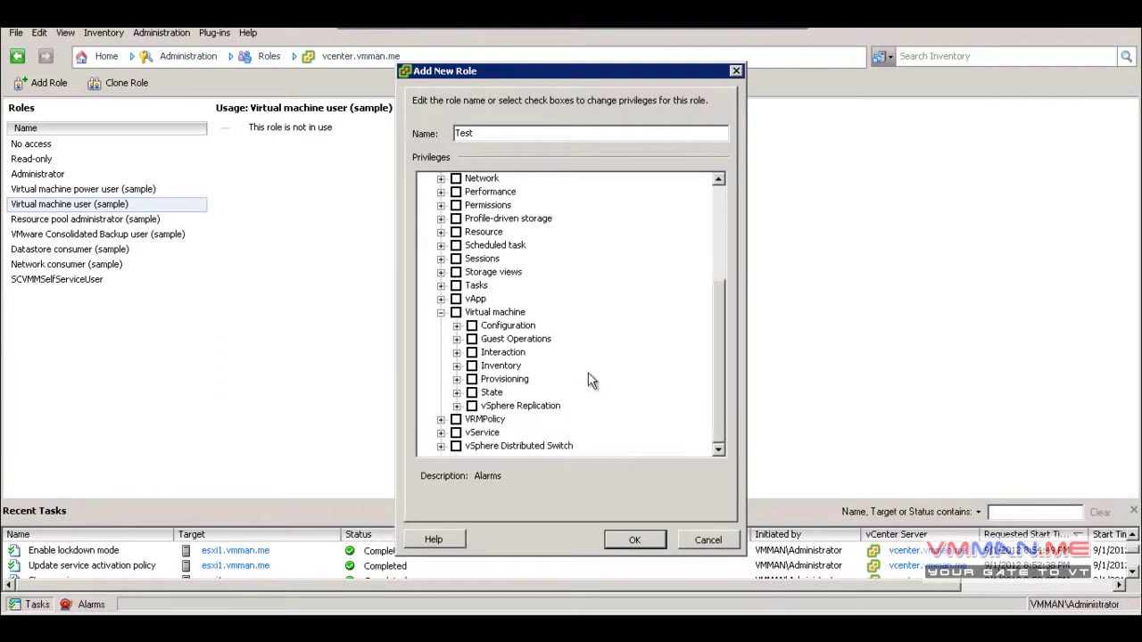
left_click(471, 325)
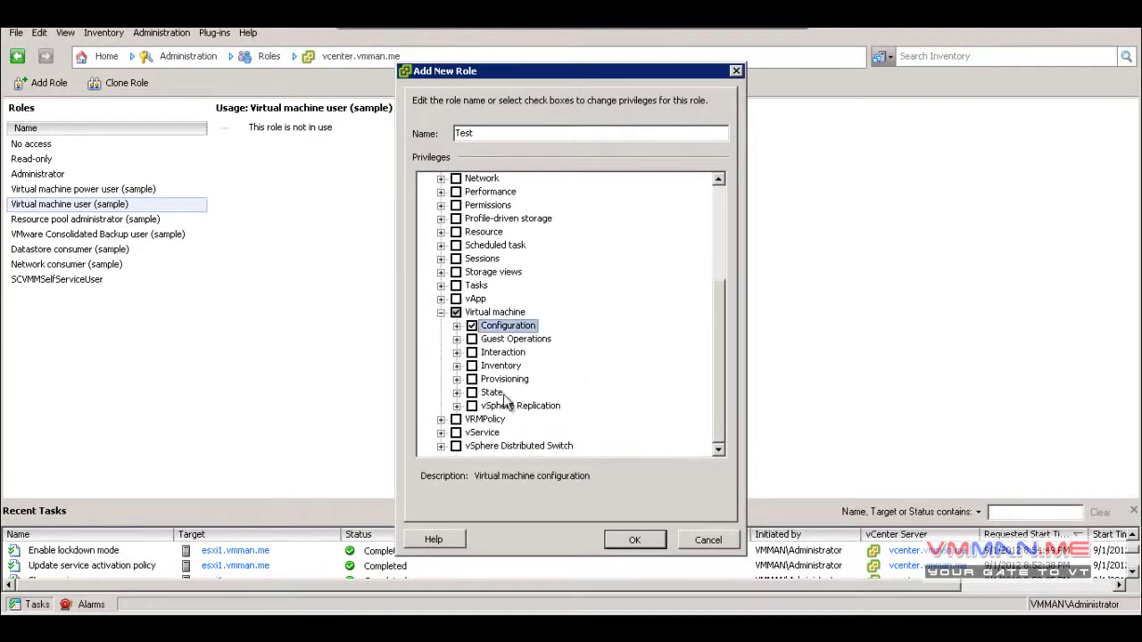
left_click(473, 367)
left_click(472, 406)
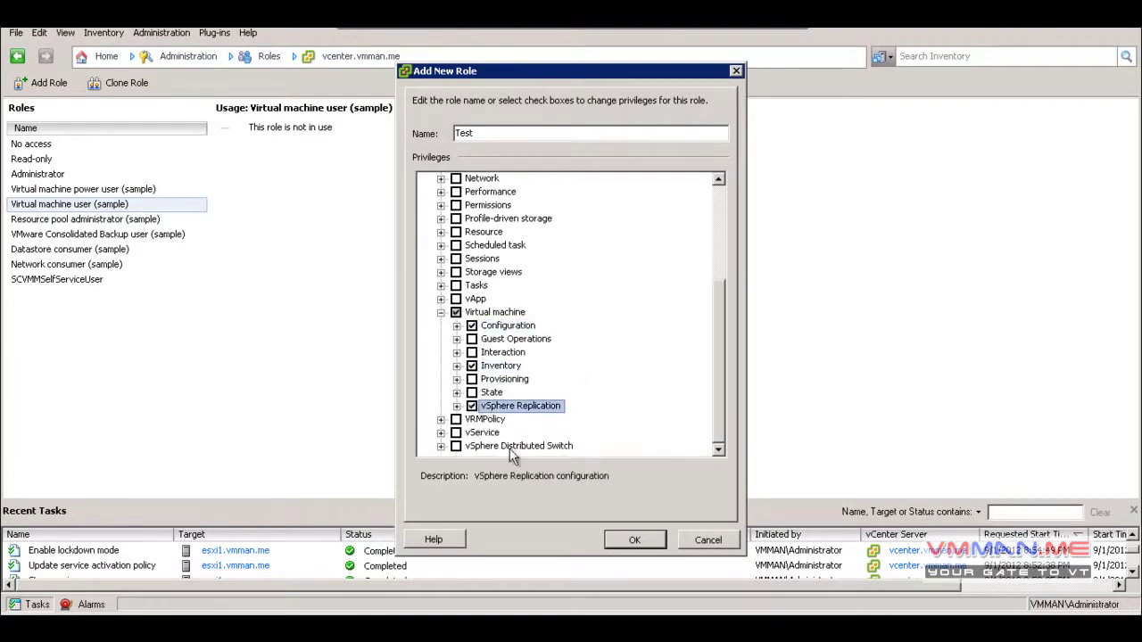
Step: Grant the Test role the Modify intervals performance privilege, and switch the Permissions privileges on and off again
scroll(507, 447, "up", 2)
scroll(507, 447, "up", 1)
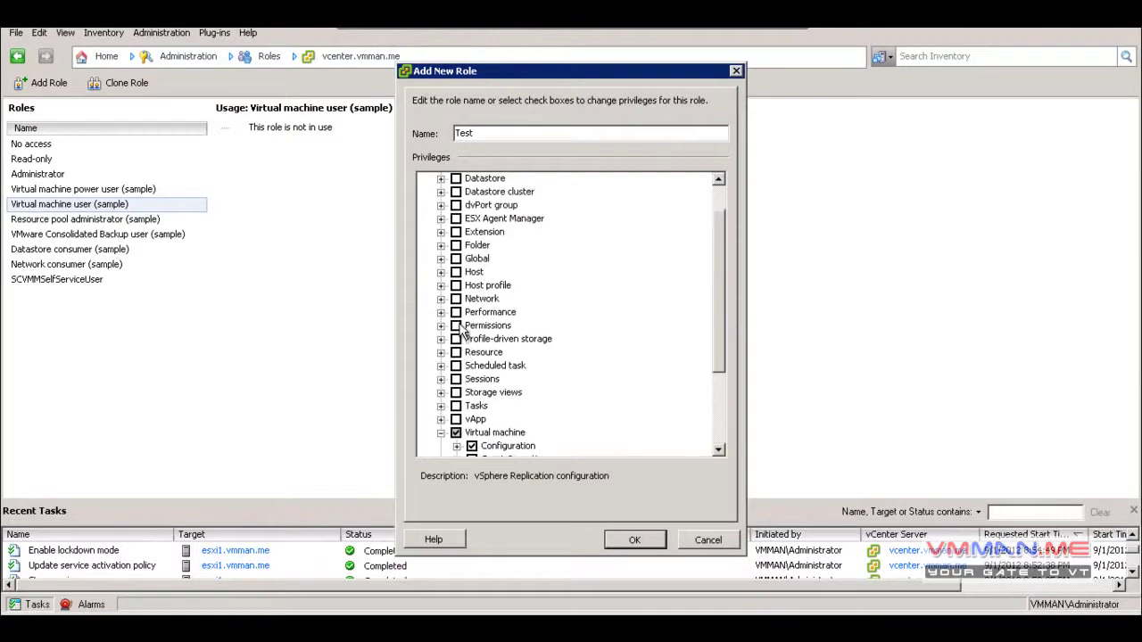
double_click(477, 326)
double_click(490, 311)
left_click(472, 326)
left_click(456, 339)
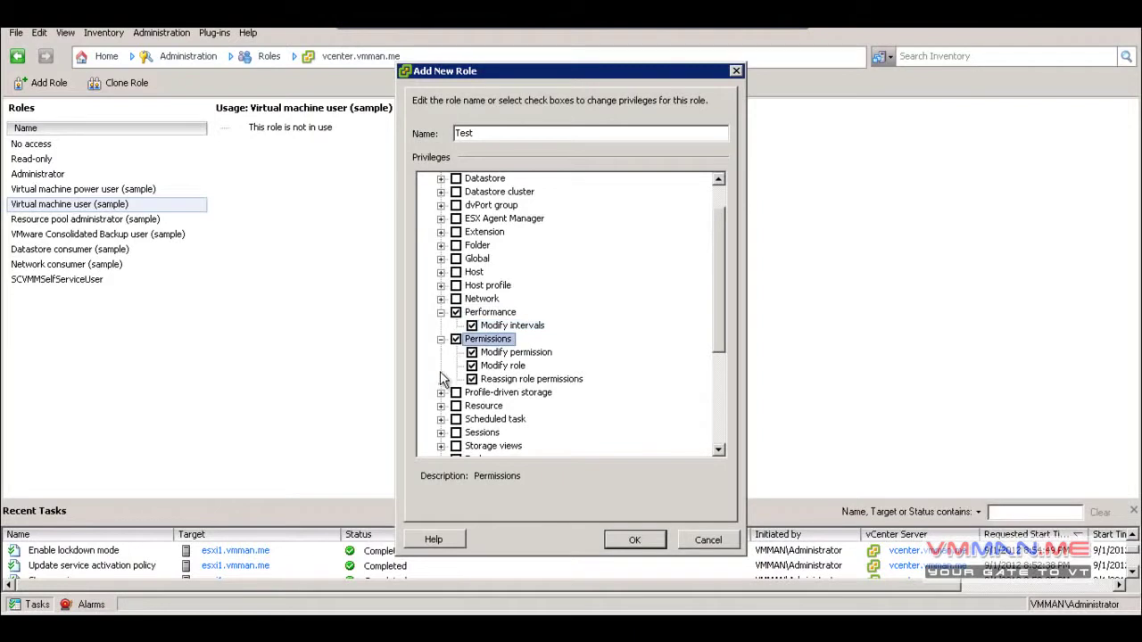
left_click(441, 339)
left_click(456, 339)
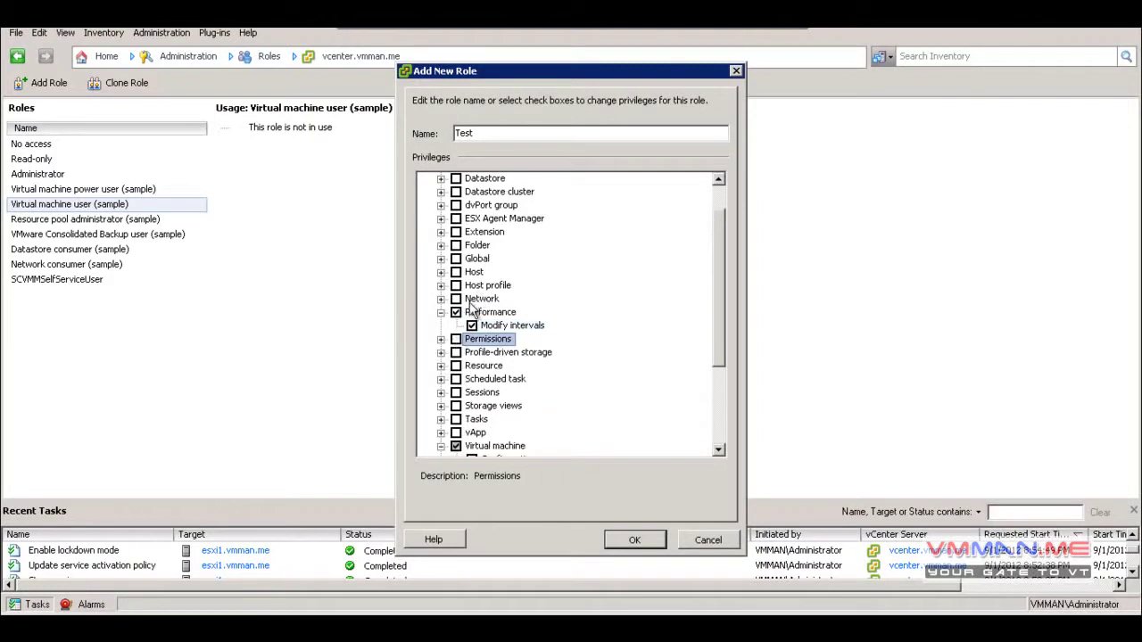
Step: Grant the Test role the Configure privilege of the Network group and create the role
double_click(480, 299)
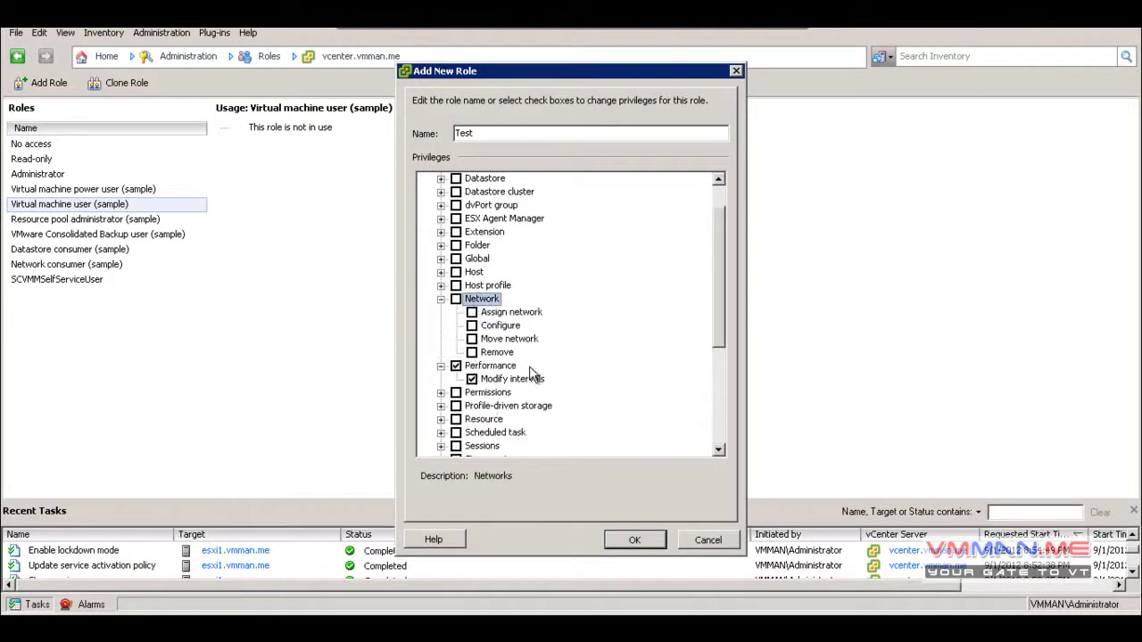
left_click(502, 326)
left_click(471, 326)
left_click(613, 541)
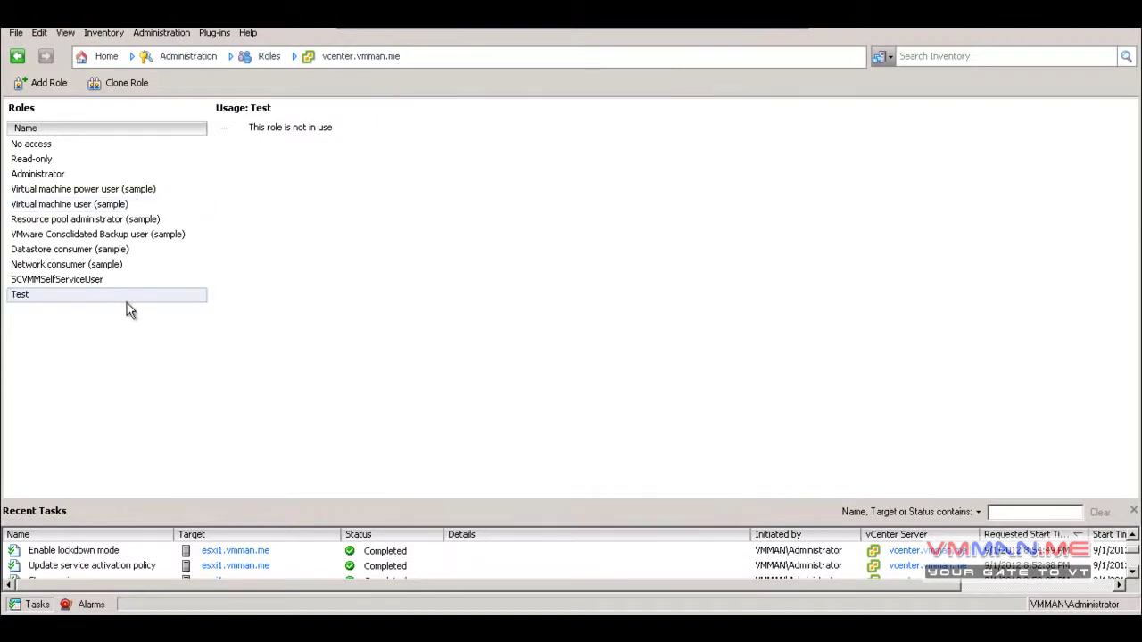
Step: Return to the Hosts and Clusters inventory and start adding a permission on the host esxi1.vmman.me
left_click(106, 55)
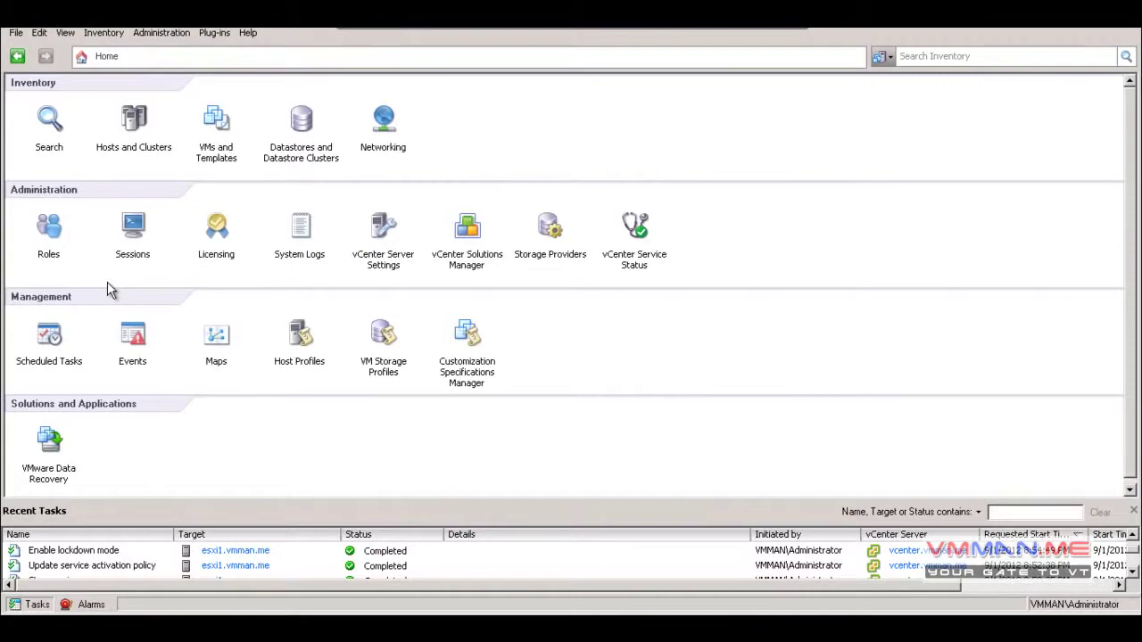
left_click(134, 121)
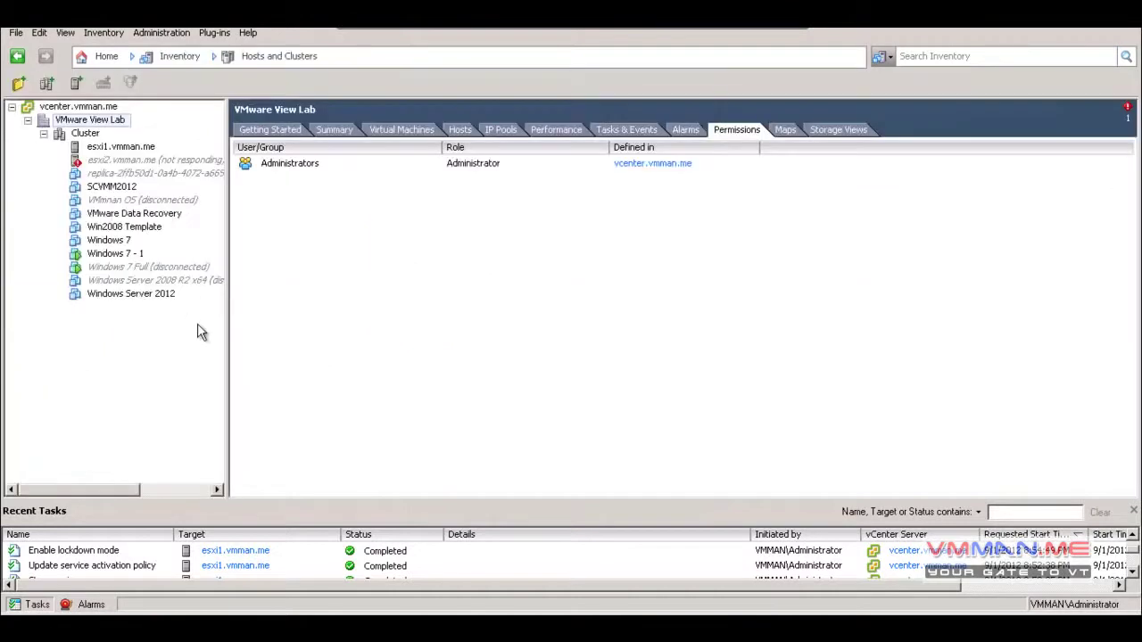
left_click(119, 148)
right_click(528, 254)
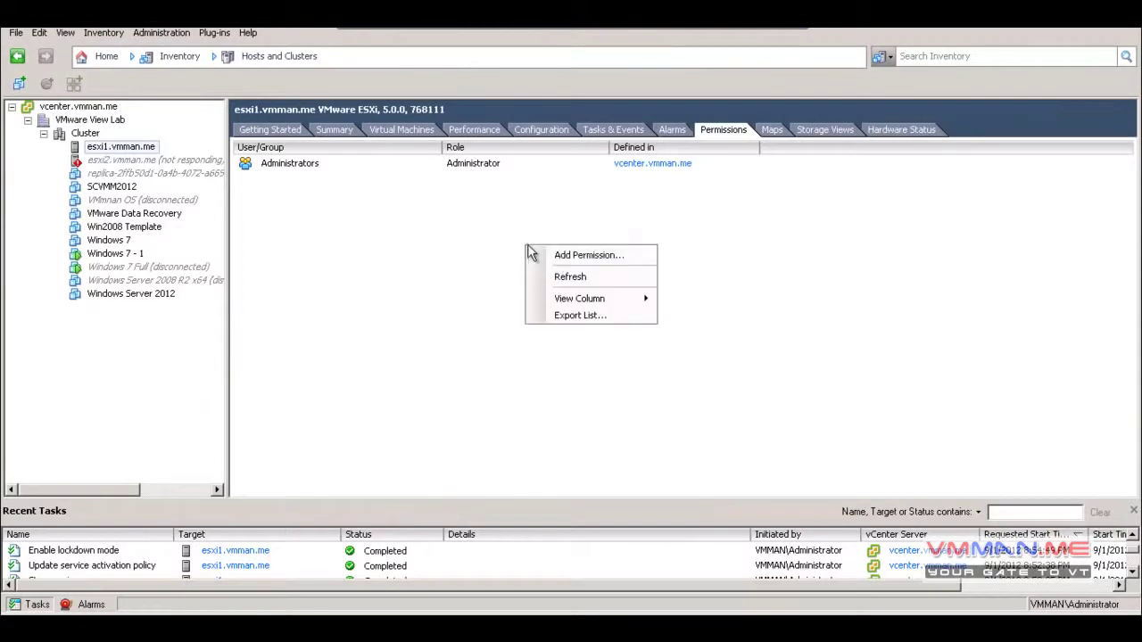
left_click(560, 259)
Step: Add User1 from the VMMAN domain to the host permission's users and groups
left_click(620, 249)
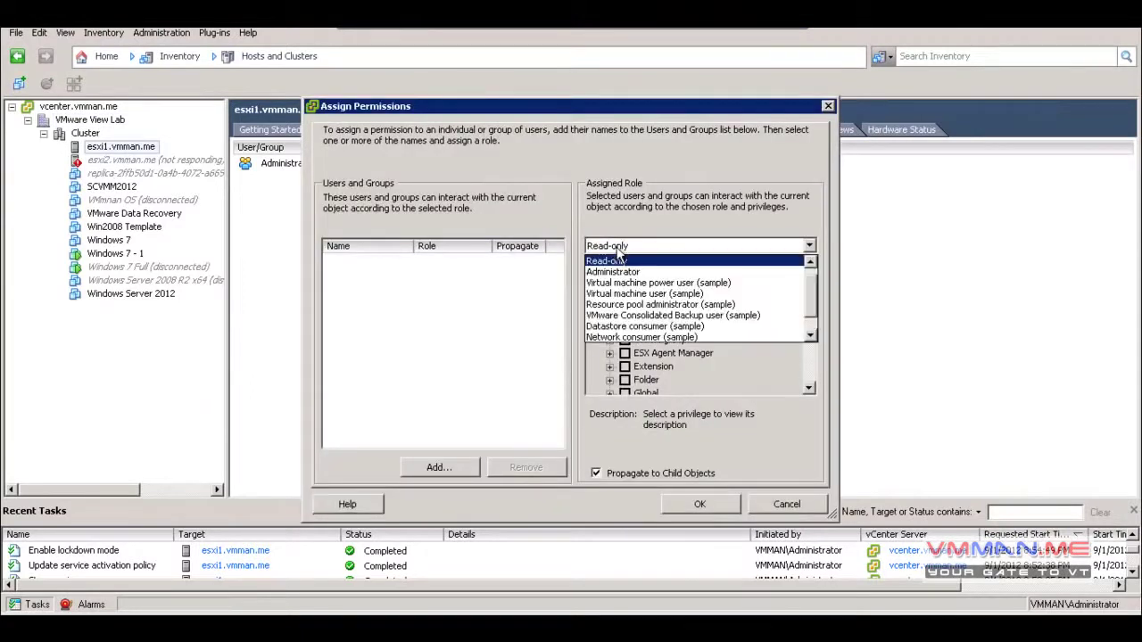
left_click(438, 466)
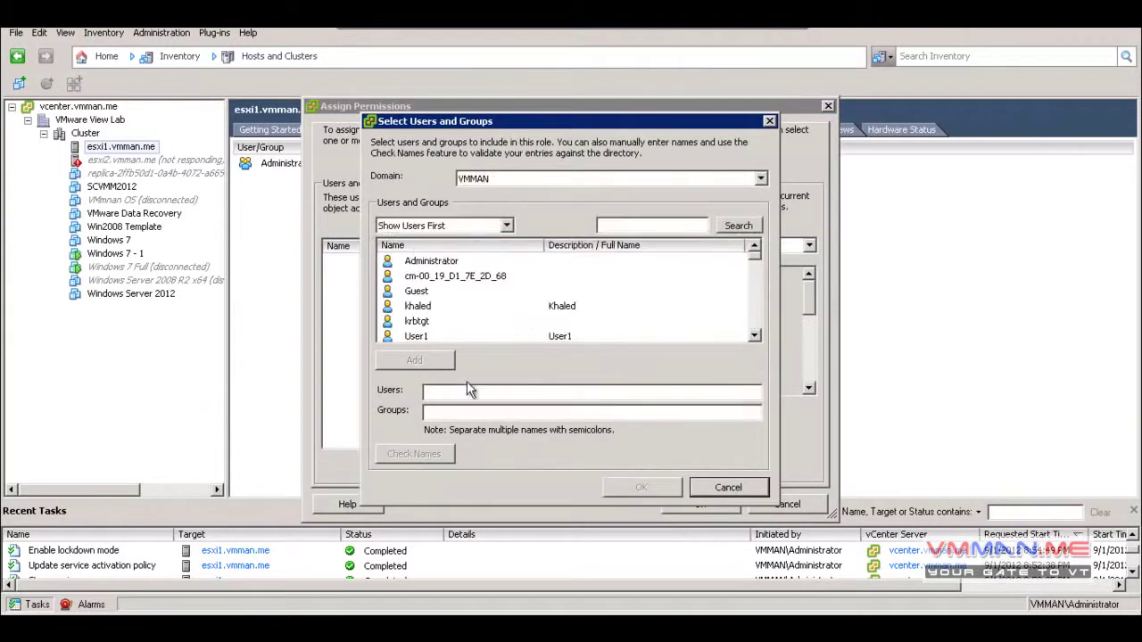
double_click(471, 336)
left_click(644, 489)
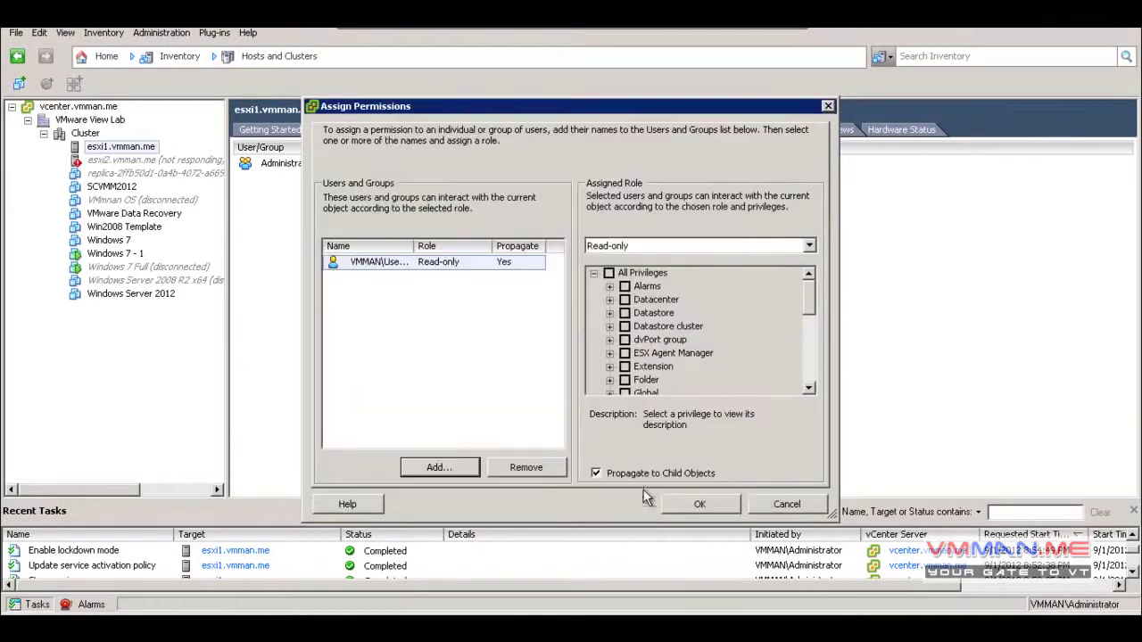
Step: Assign the custom Test role to User1 in the host permission
left_click(633, 248)
scroll(750, 320, "down", 2)
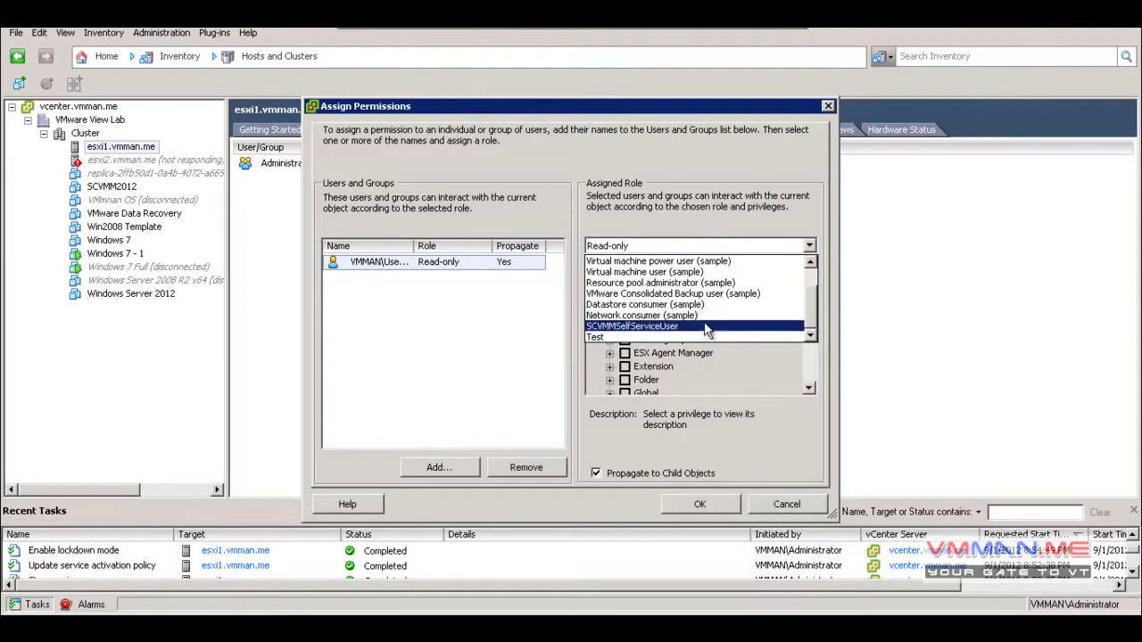
left_click(647, 336)
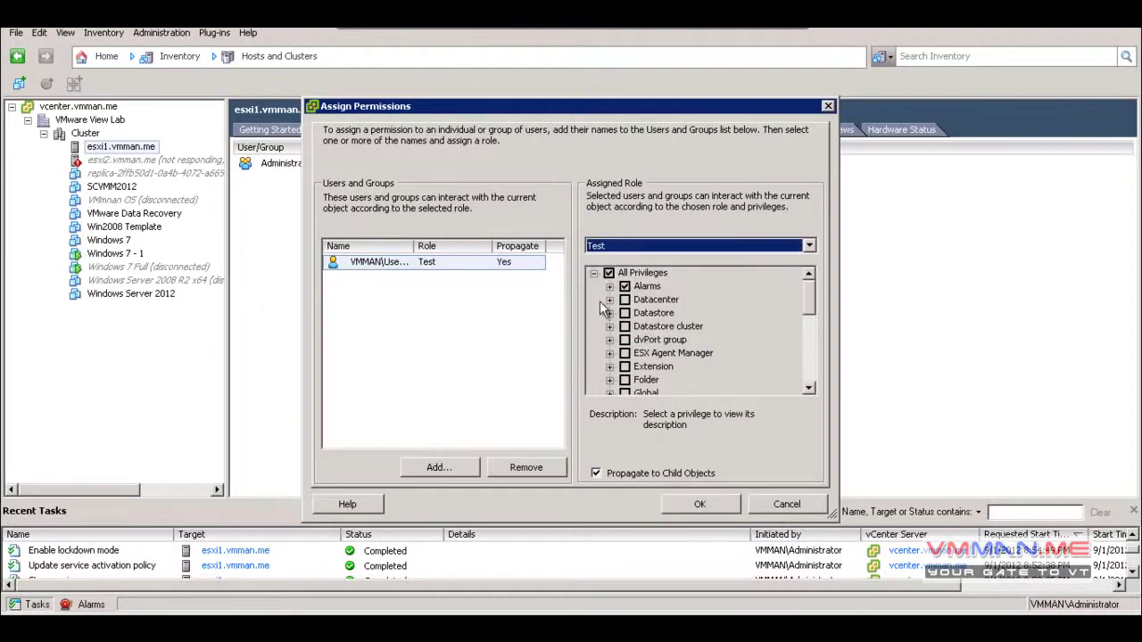
Step: Apply the permission that gives User1 the Test role on the host esxi1.vmman.me
left_click(704, 497)
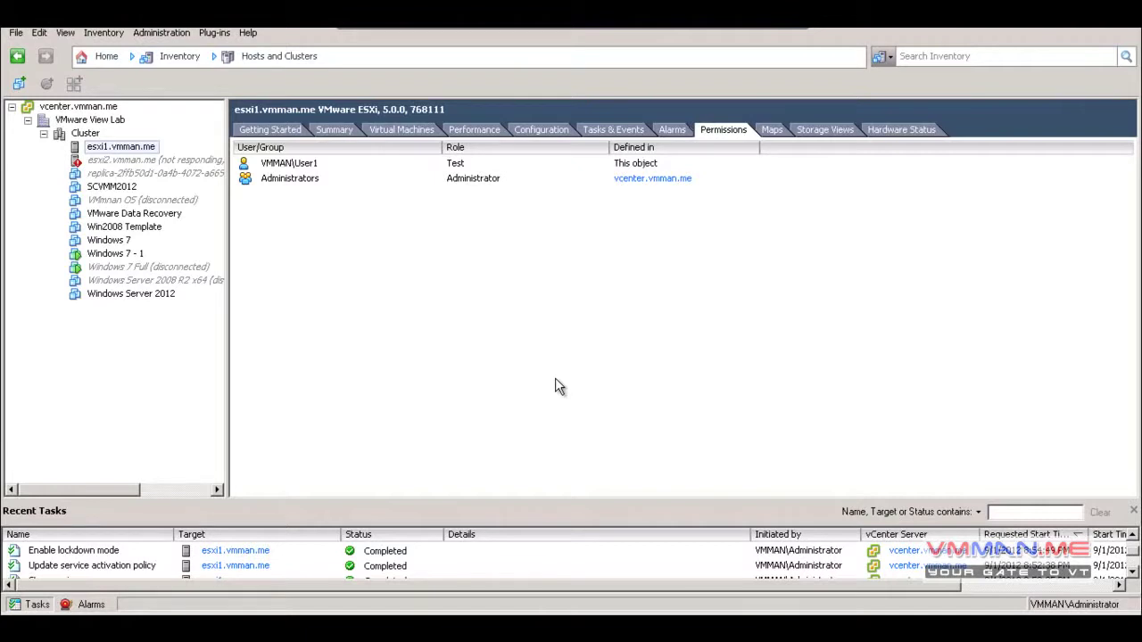
Step: Compare the permissions defined on the VMware View Lab datacenter, the Cluster and the host esxi1.vmman.me
left_click(28, 121)
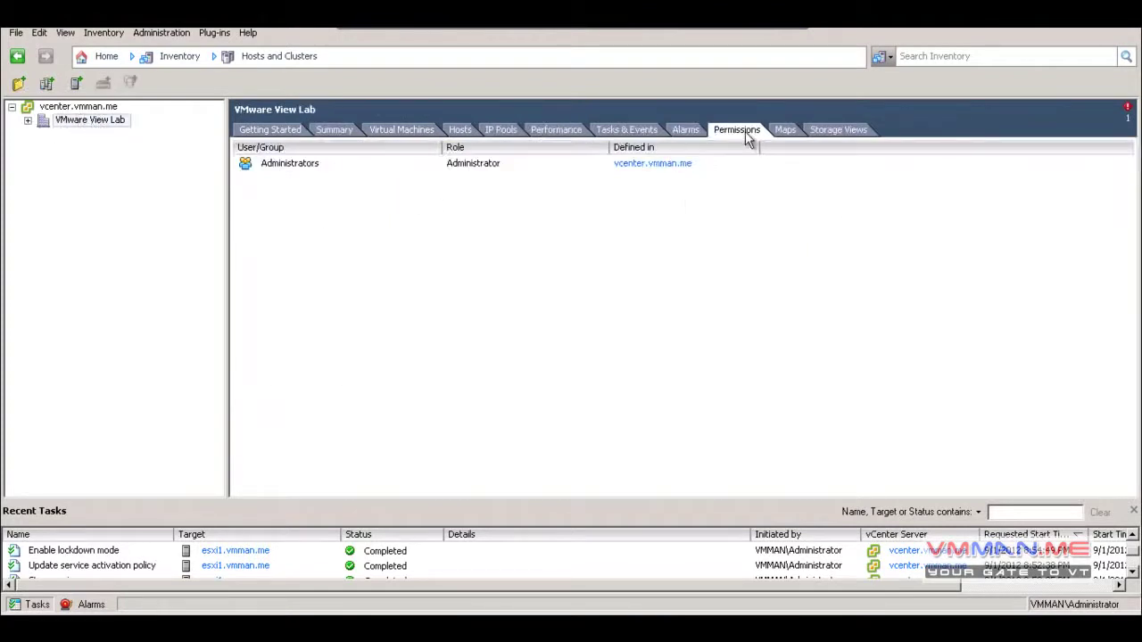
right_click(595, 250)
left_click(373, 241)
left_click(28, 120)
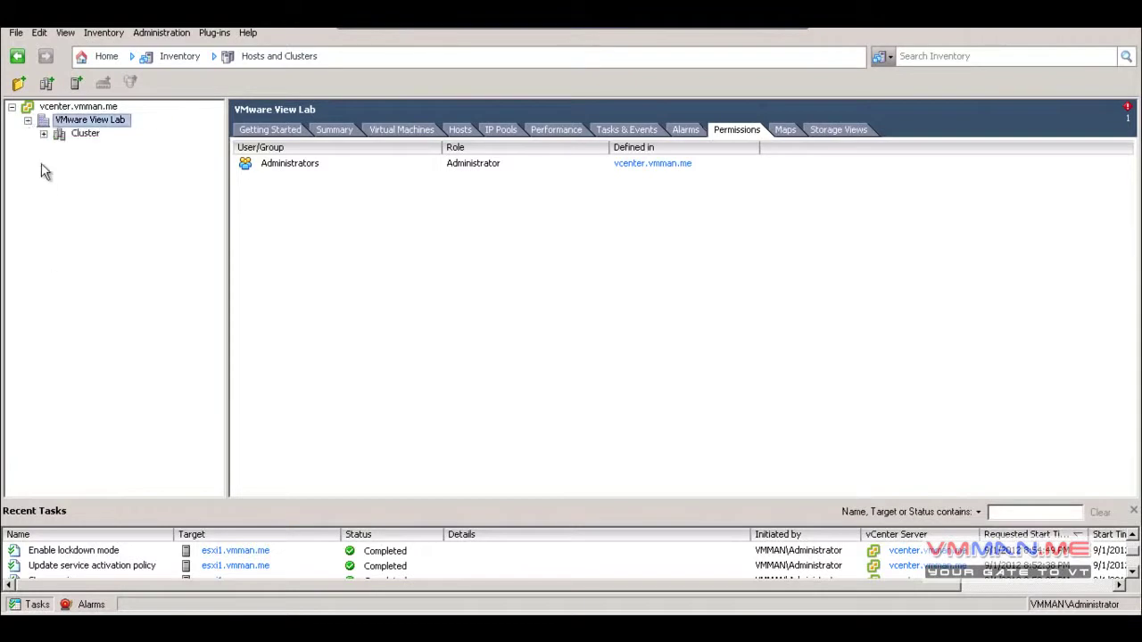
left_click(83, 134)
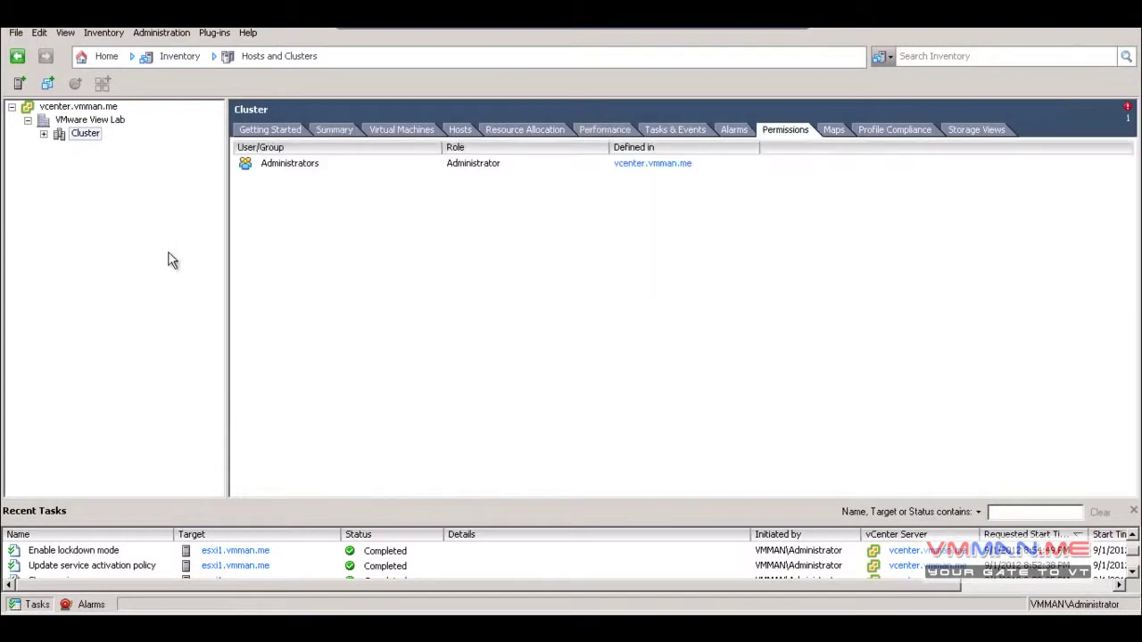
left_click(43, 134)
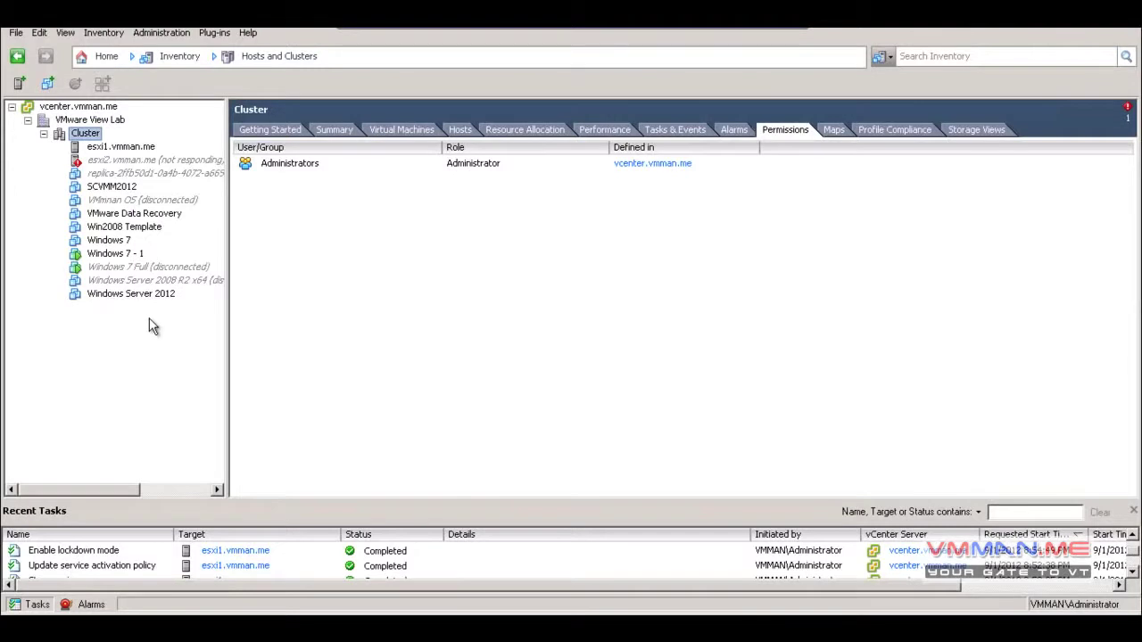
left_click(128, 147)
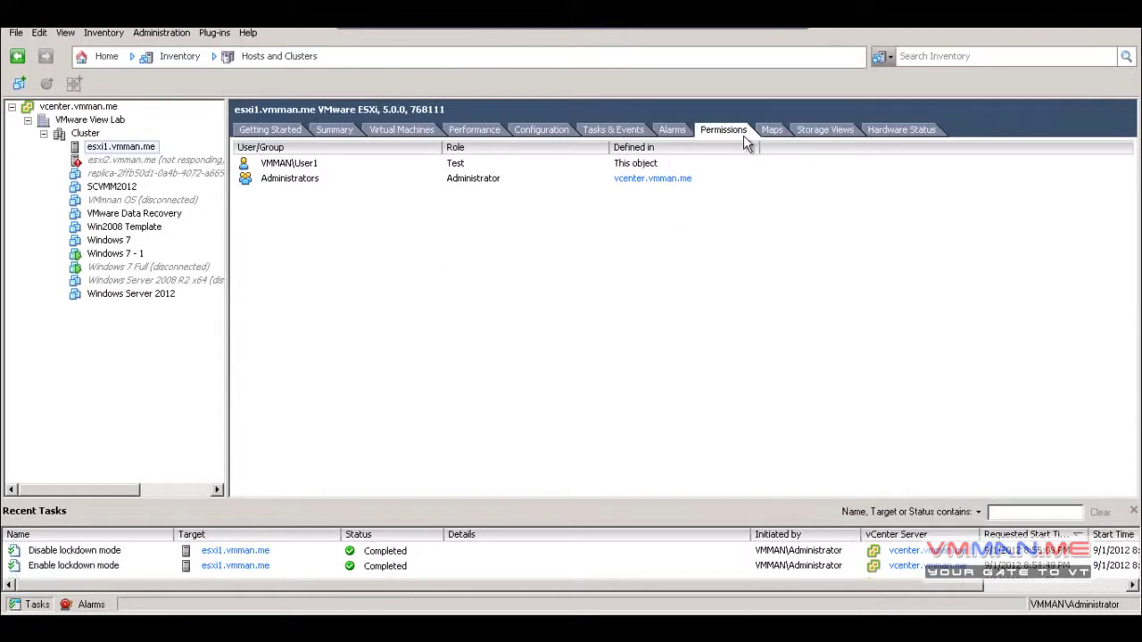
right_click(539, 230)
left_click(589, 241)
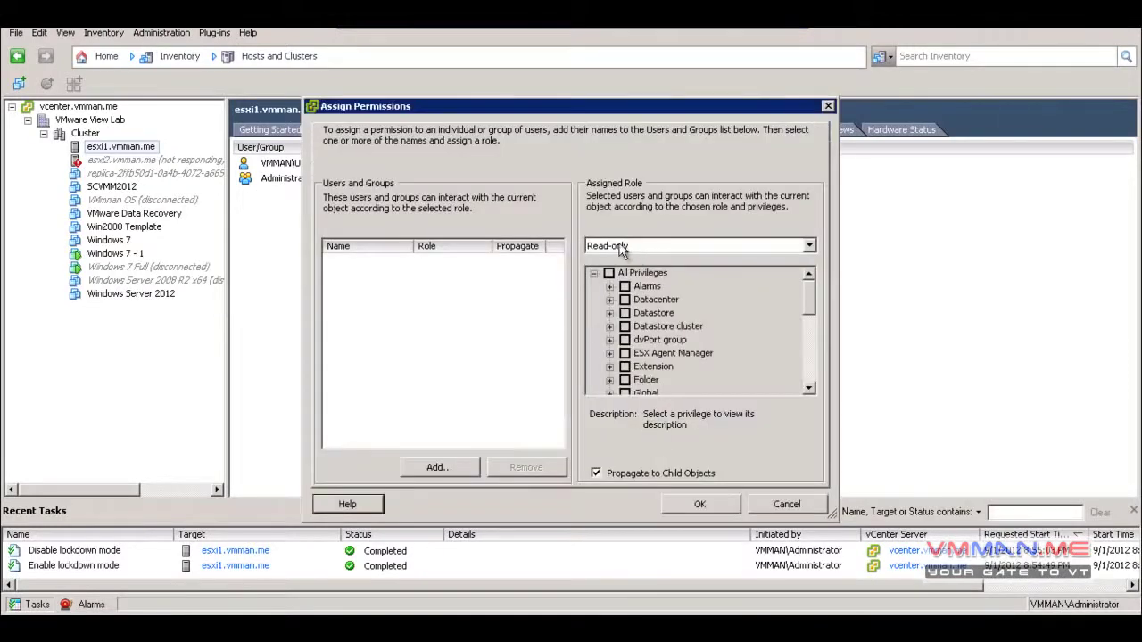
left_click(461, 466)
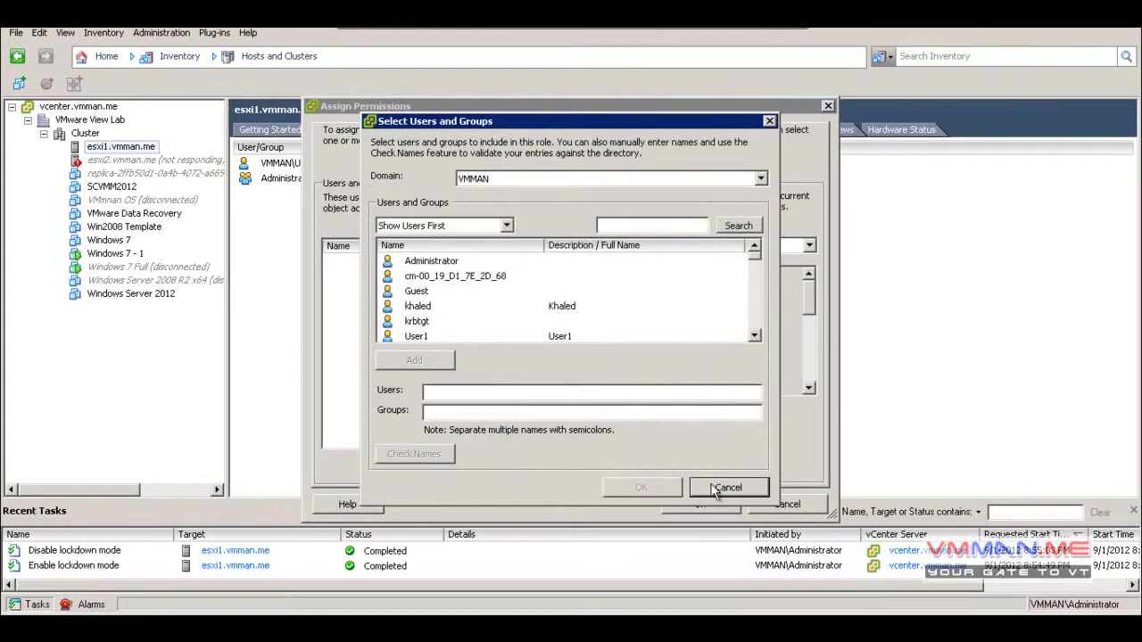
left_click(705, 486)
left_click(772, 499)
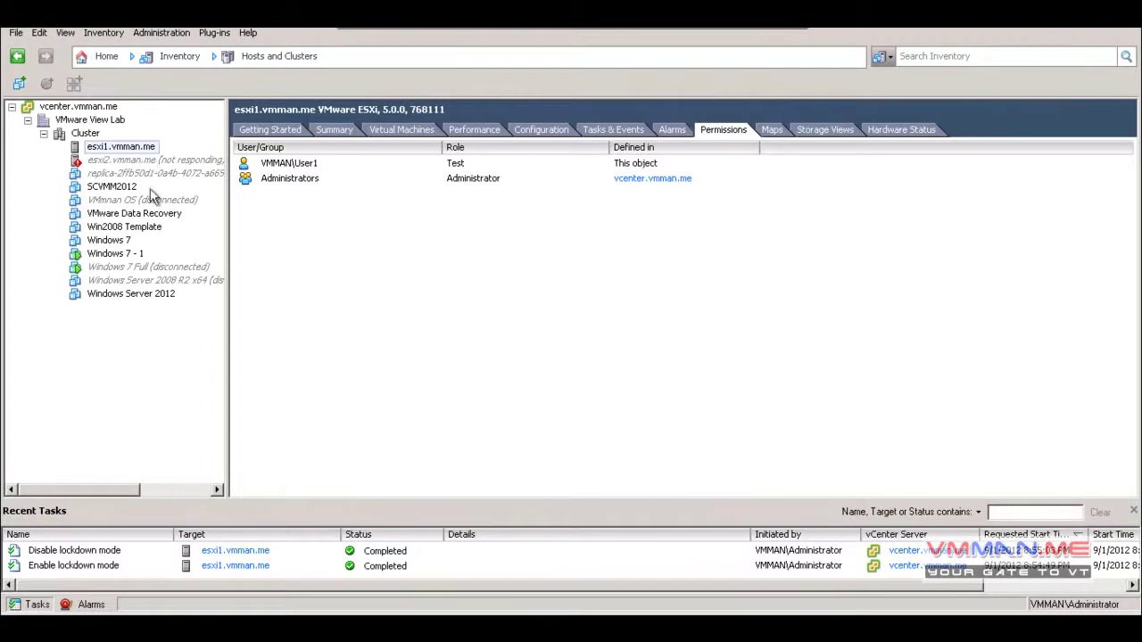
Step: Start adding a permission on the virtual machine SCVMM2012 and include User2 from the VMMAN domain
right_click(105, 191)
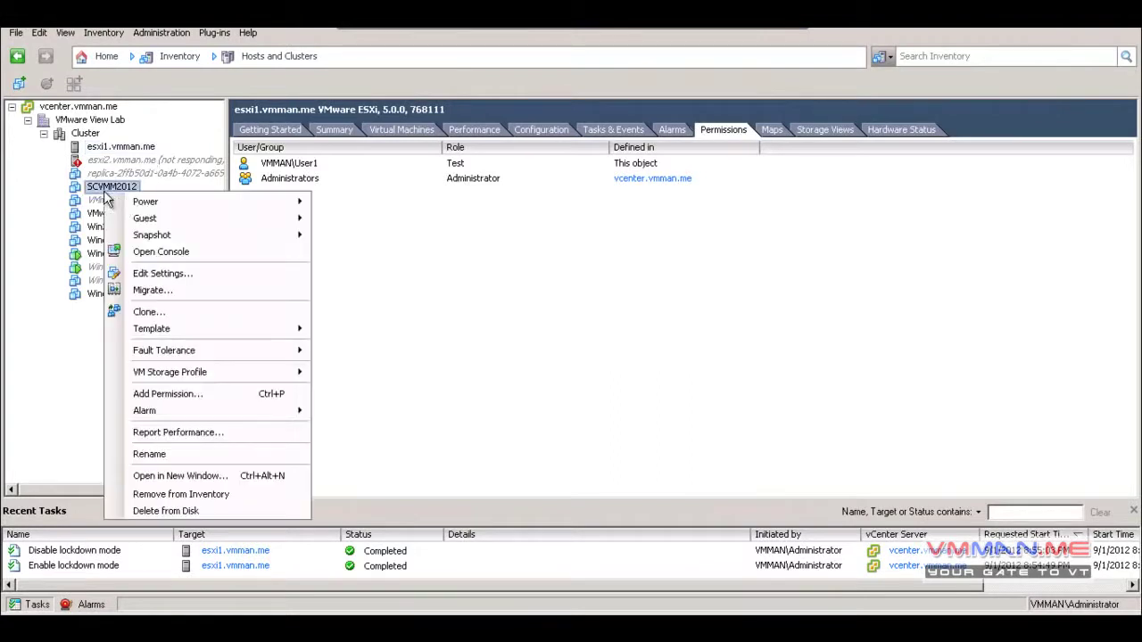
mouse_move(266, 354)
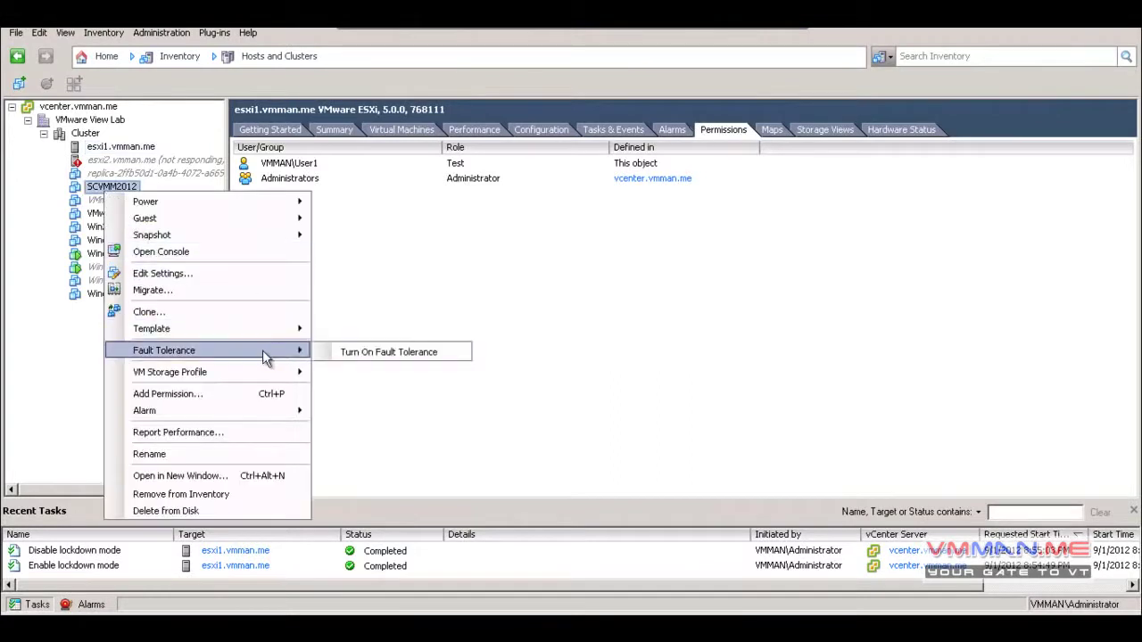
left_click(232, 395)
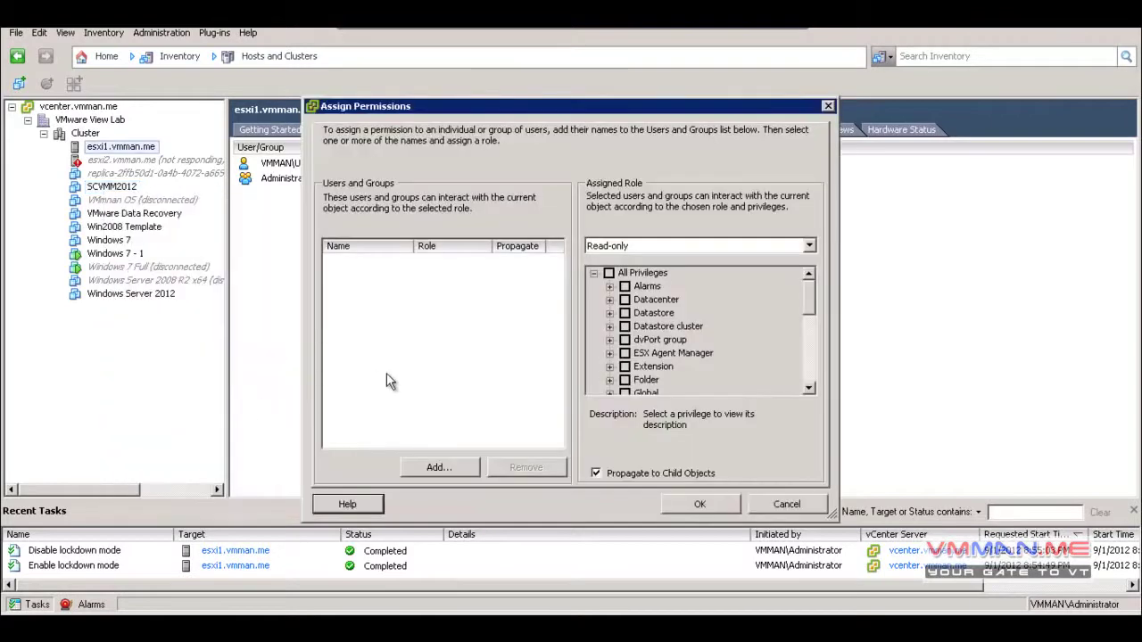
left_click(438, 467)
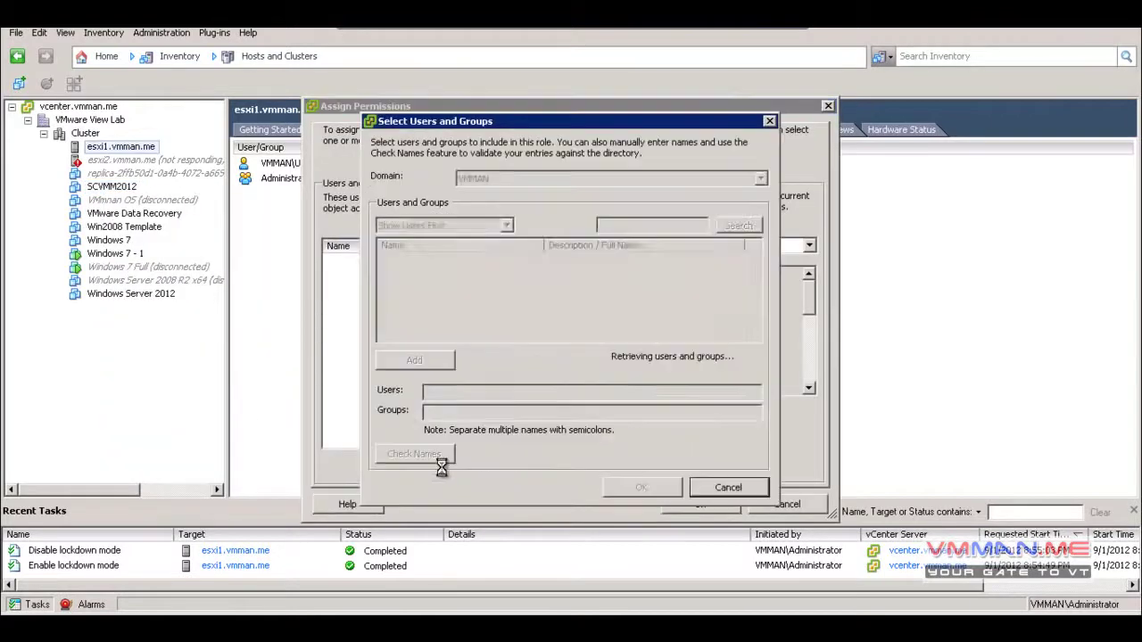
left_click(470, 323)
scroll(469, 327, "down", 1)
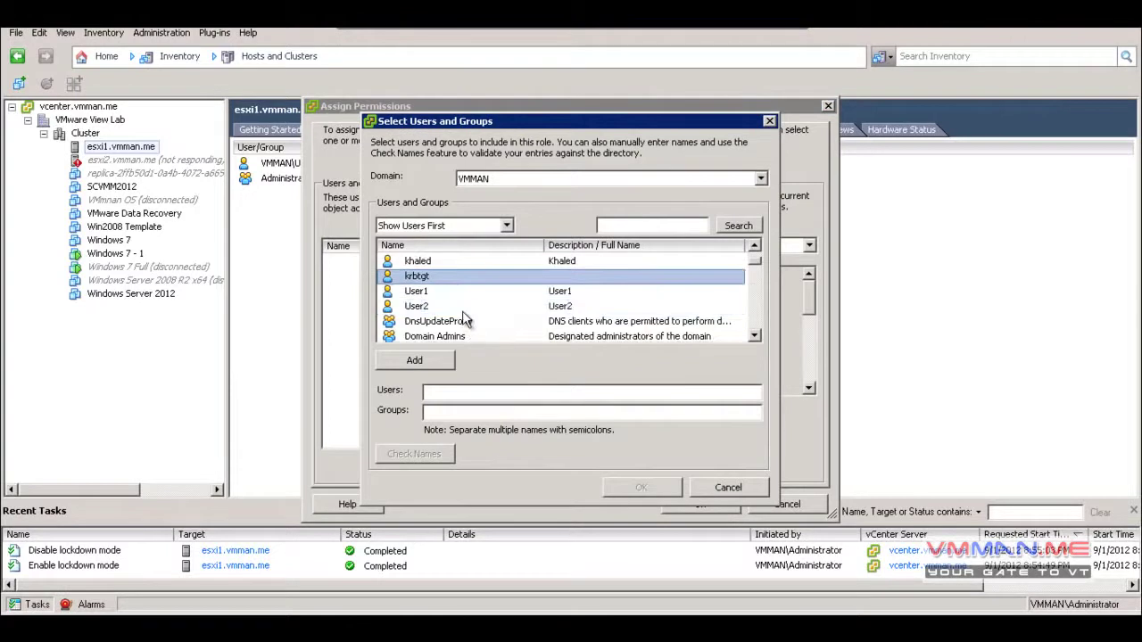
double_click(462, 306)
left_click(641, 488)
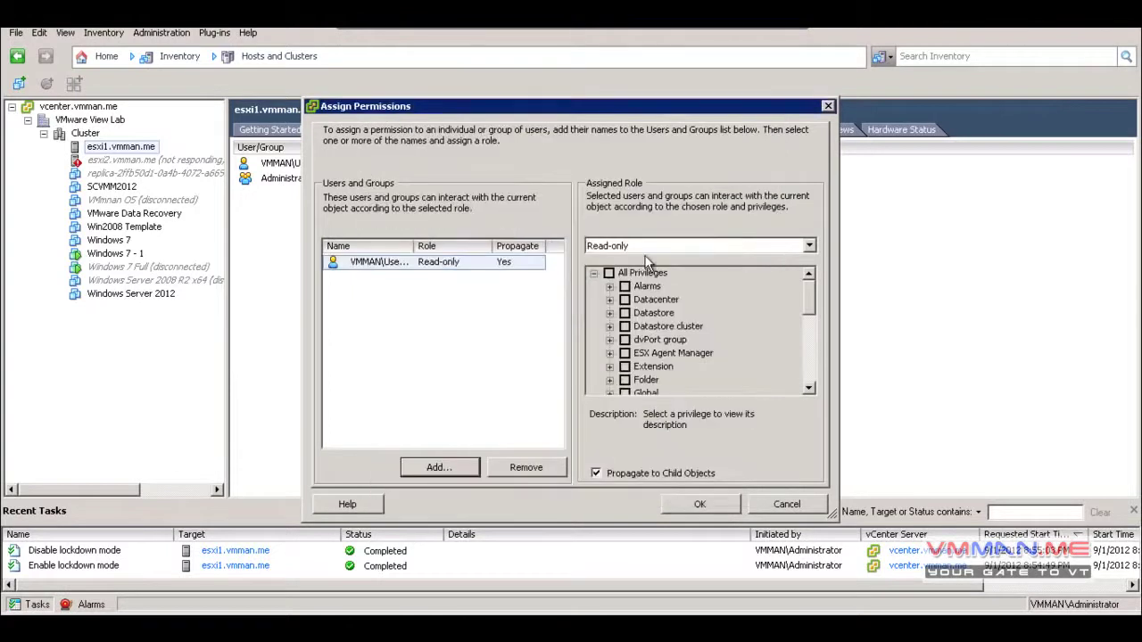
Step: Choose a different role for User2 and apply the permission on the virtual machine SCVMM2012
left_click(649, 245)
left_click(659, 285)
left_click(700, 504)
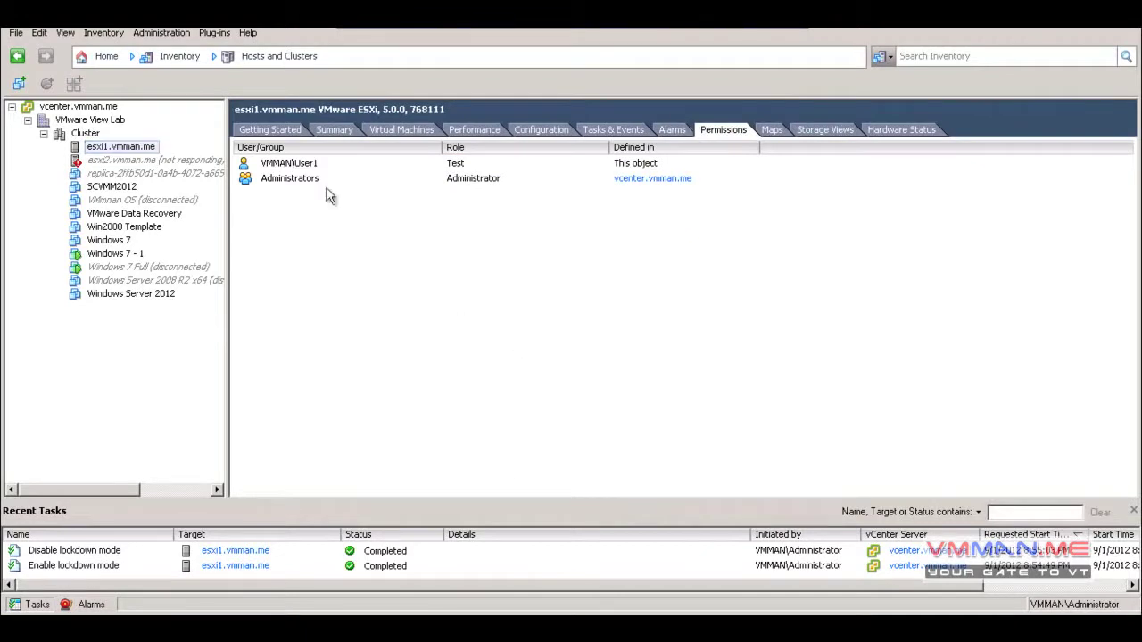
Step: Switch to the Networking inventory and view the permissions defined on VM Network
left_click(181, 57)
mouse_move(196, 80)
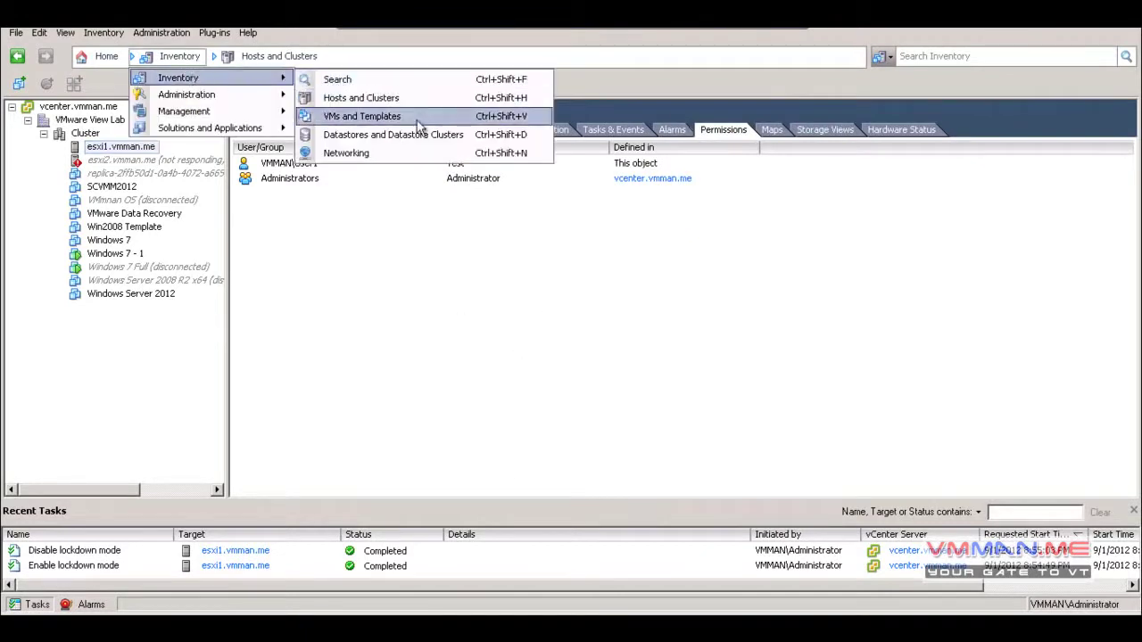
left_click(407, 153)
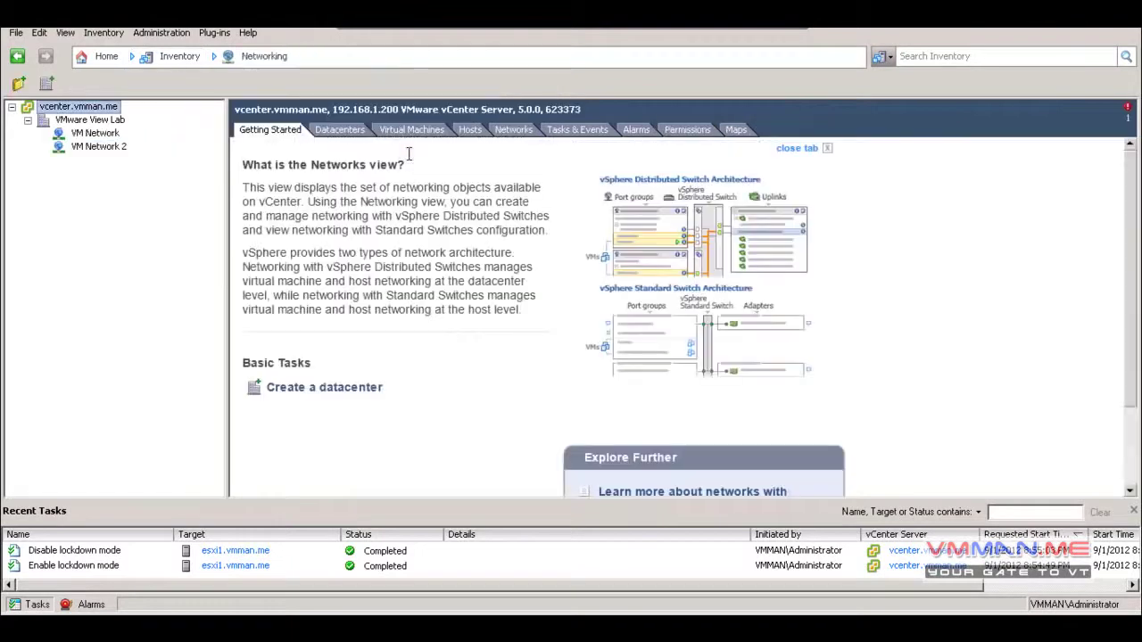
left_click(686, 130)
left_click(98, 136)
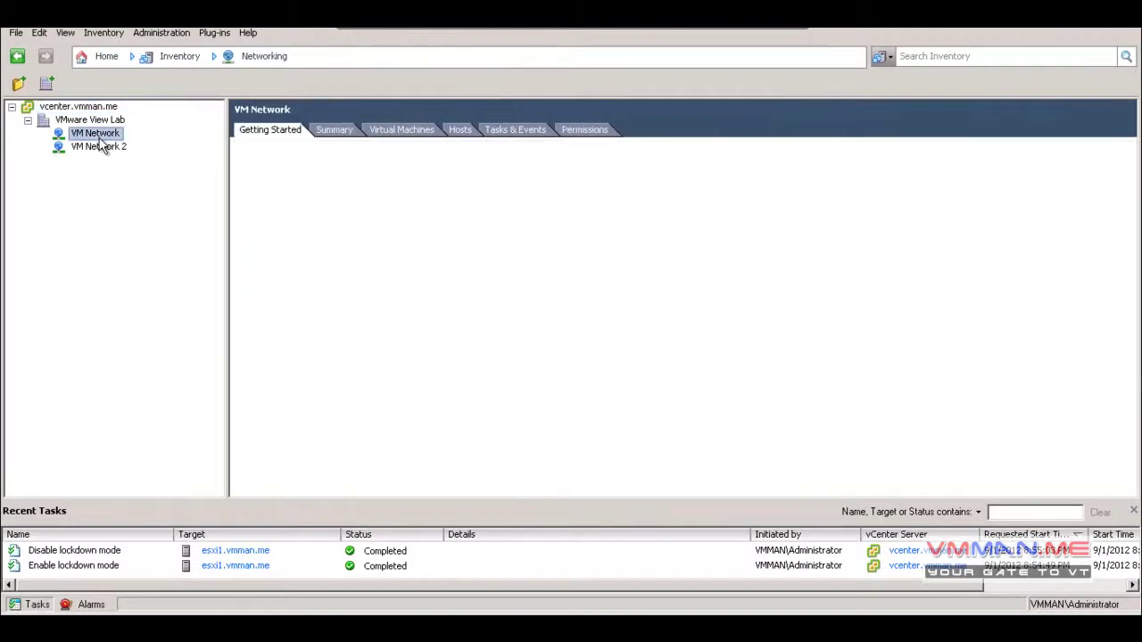
left_click(584, 130)
right_click(431, 254)
left_click(312, 270)
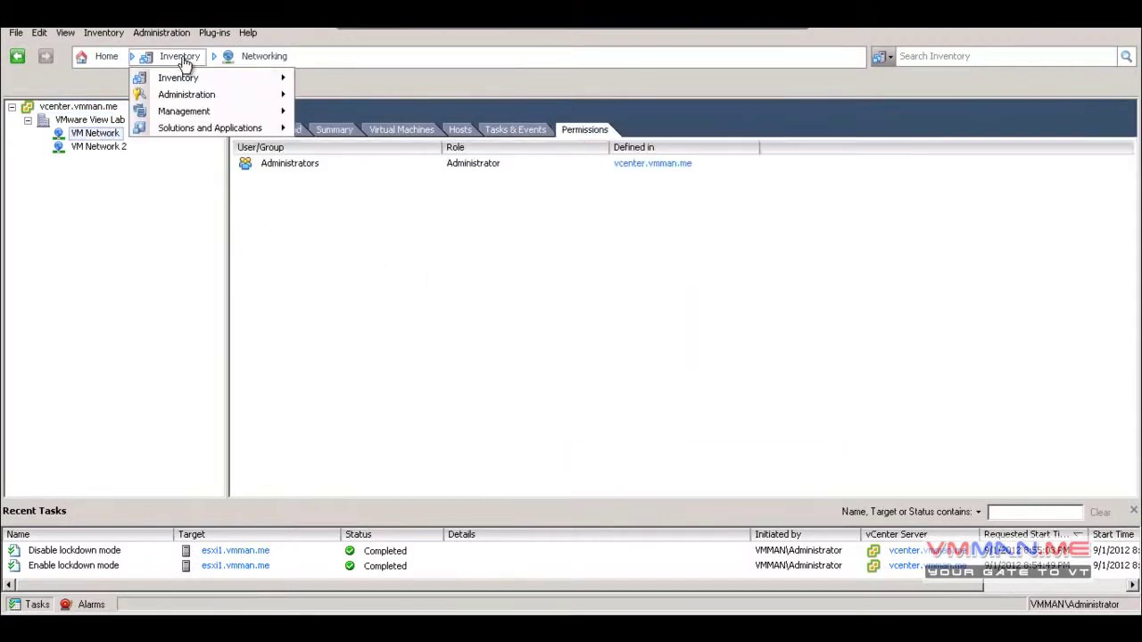
Step: Return to the Home page
left_click(106, 56)
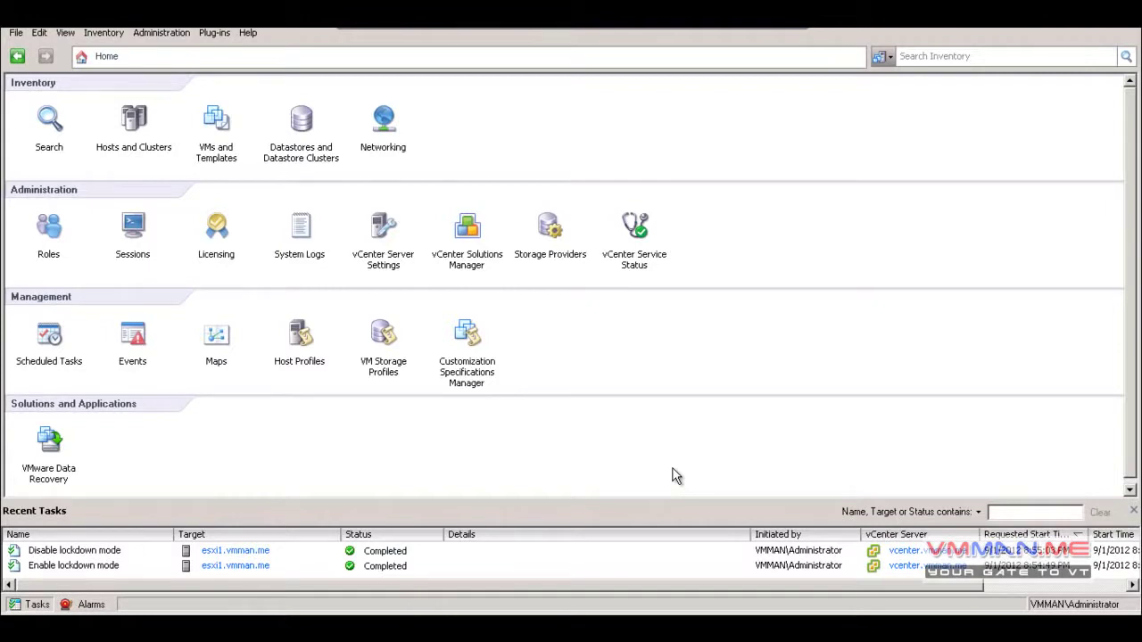
left_click(134, 124)
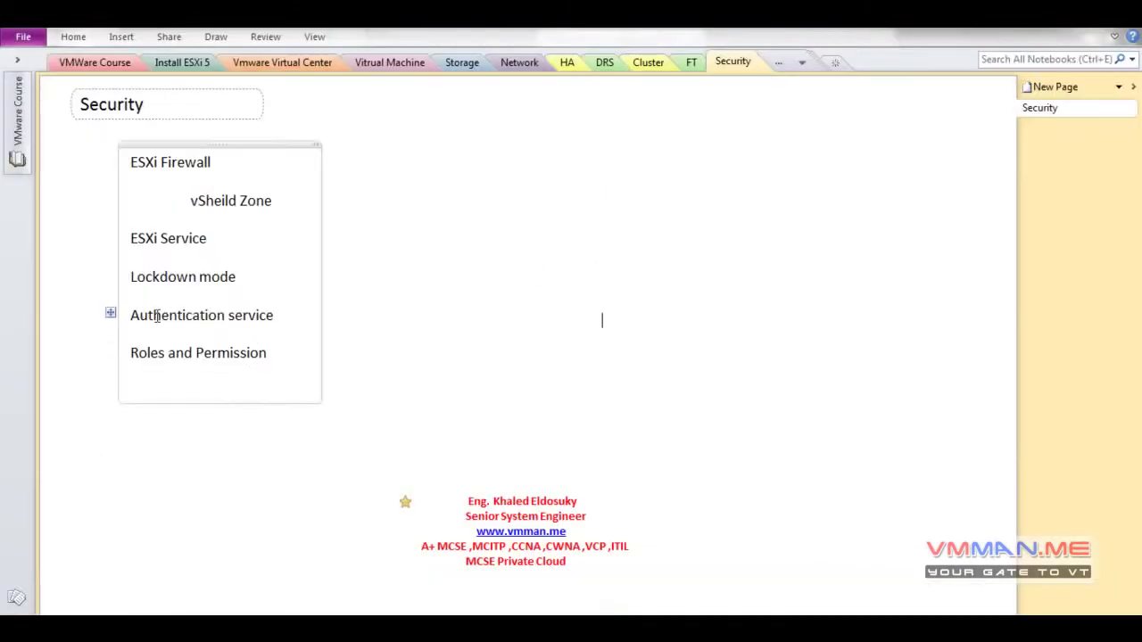
Step: Review the Authentication service and Roles and Permission topics on the Security page in OneNote
left_click_drag(288, 317, 92, 318)
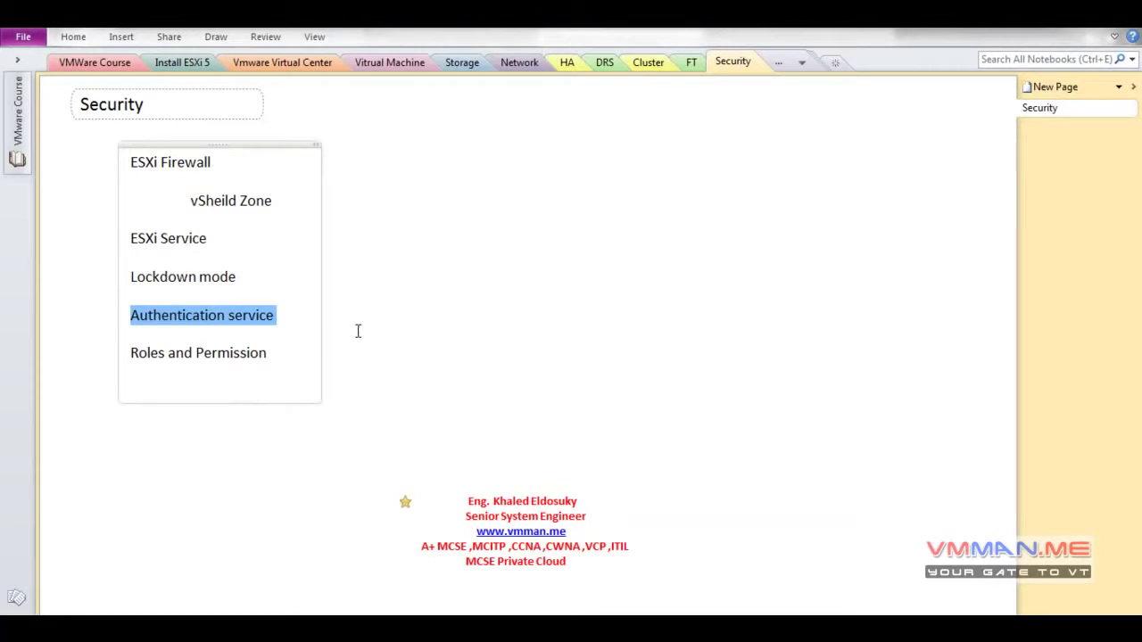
left_click_drag(271, 357, 141, 364)
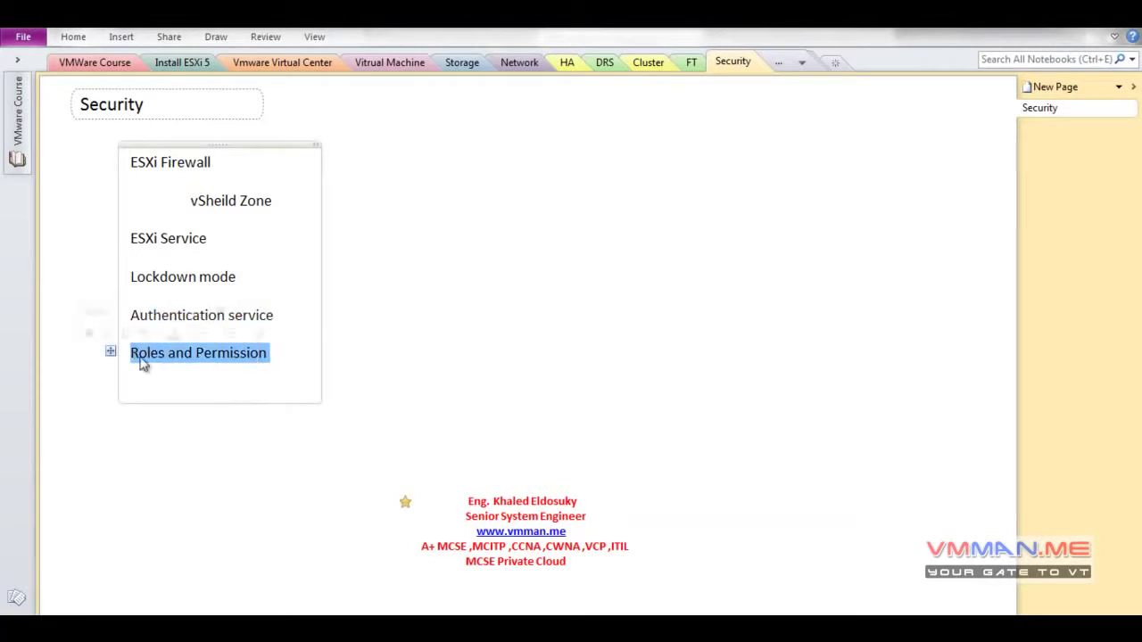
left_click(392, 380)
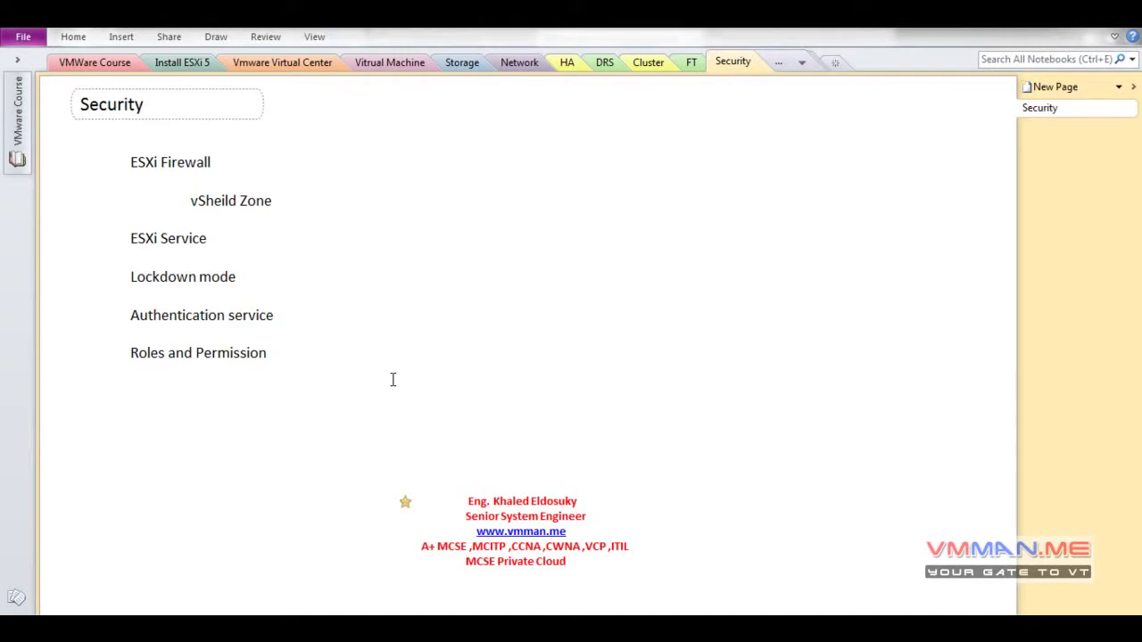
left_click(393, 380)
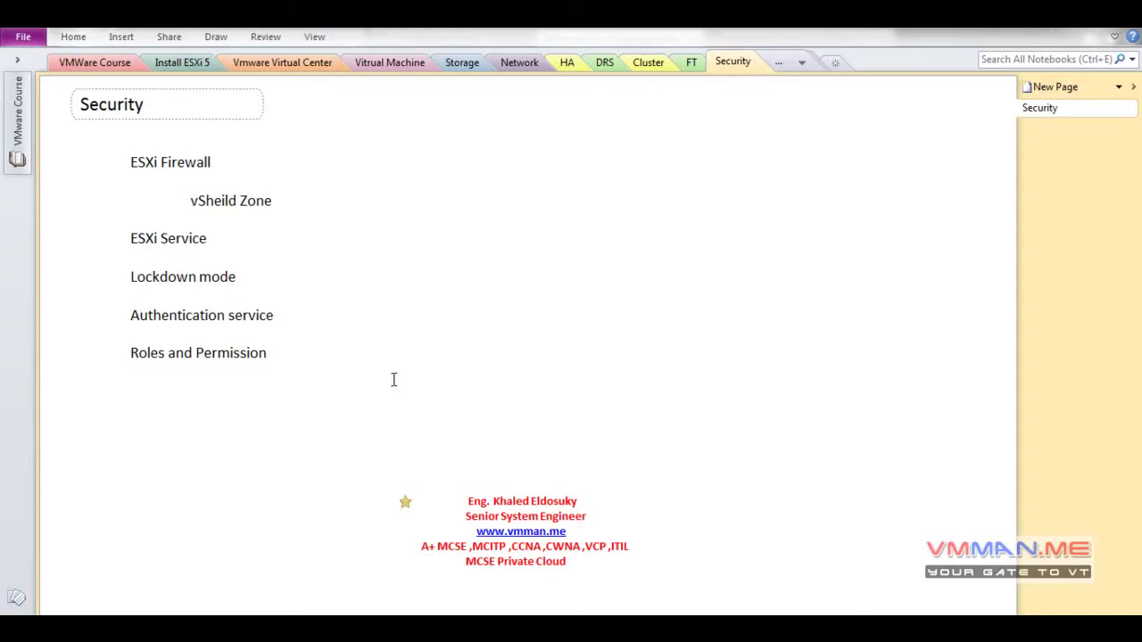